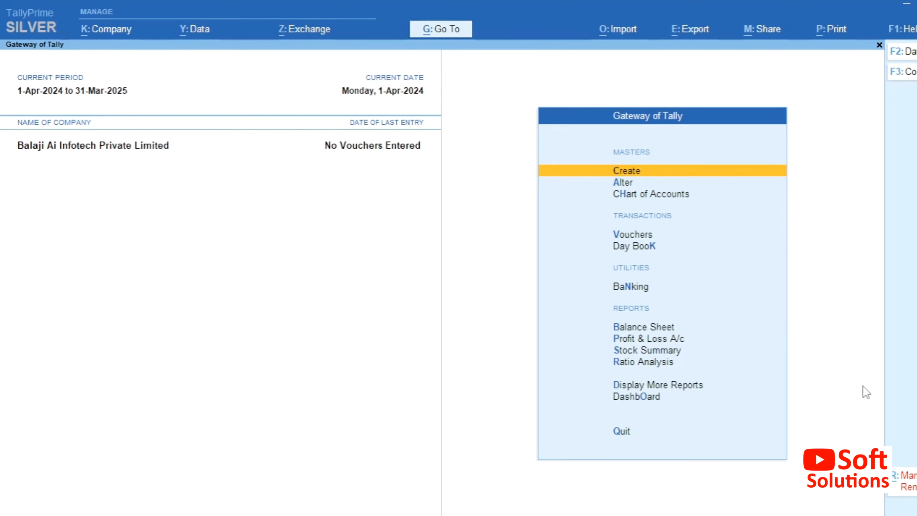
- Switch to the HDFC BANK STATEMENT.xls spreadsheet and look through the filtered transaction narrations
{"action": "key", "text": "alt+Tab"}
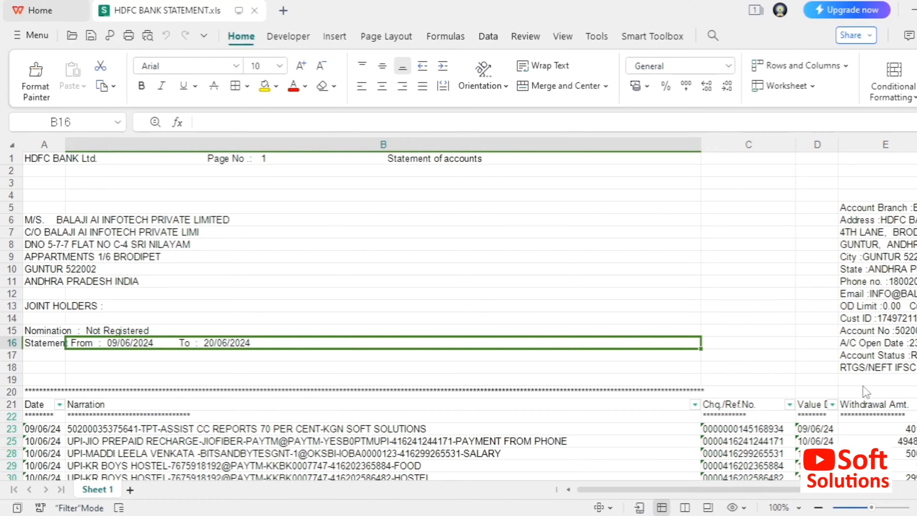
{"action": "key", "text": "Down"}
{"action": "key", "text": "Down"}
{"action": "key", "text": "Down"}
{"action": "key", "text": "Down"}
{"action": "key", "text": "Down"}
{"action": "key", "text": "Down"}
{"action": "key", "text": "Down"}
{"action": "key", "text": "Down"}
{"action": "key", "text": "Down"}
{"action": "key", "text": "Down"}
{"action": "key", "text": "Down"}
{"action": "key", "text": "Down"}
{"action": "key", "text": "Down"}
{"action": "key", "text": "Down"}
{"action": "key", "text": "Down"}
{"action": "key", "text": "Down"}
{"action": "key", "text": "Down"}
{"action": "key", "text": "Down"}
{"action": "key", "text": "Down"}
{"action": "key", "text": "Down"}
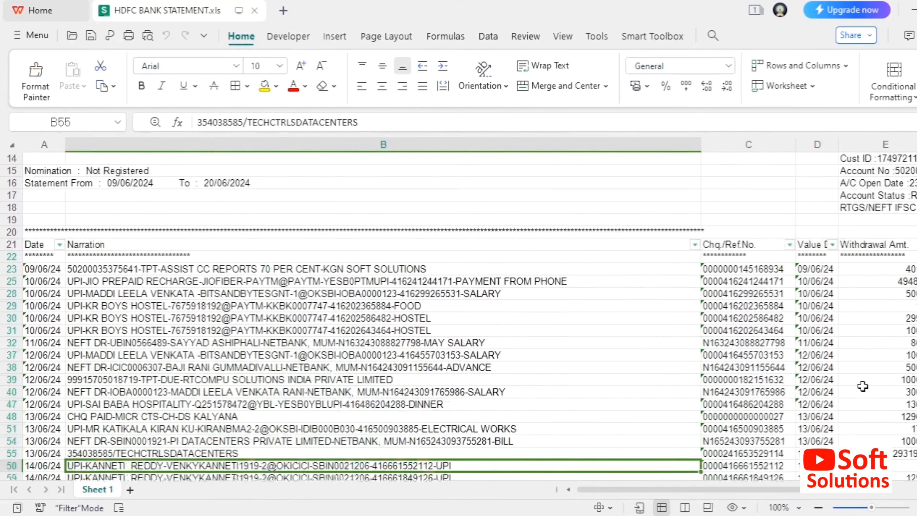
{"action": "key", "text": "Down"}
{"action": "key", "text": "Down"}
{"action": "key", "text": "Down"}
{"action": "key", "text": "Down"}
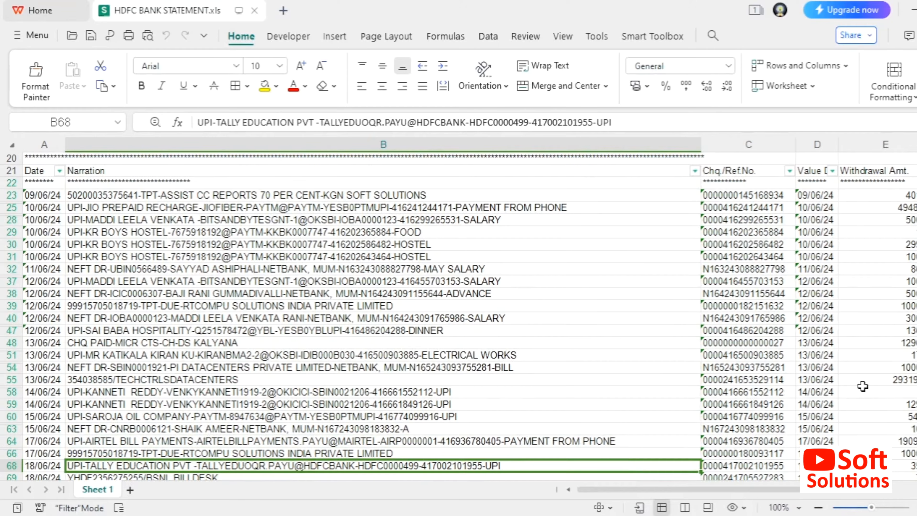
- Remove the filter from header row 21 and make its headings from Date to Closing Balance bold with a yellow fill
{"action": "left_click", "coordinate": [7, 171]}
{"action": "key", "text": "ctrl+shift+l"}
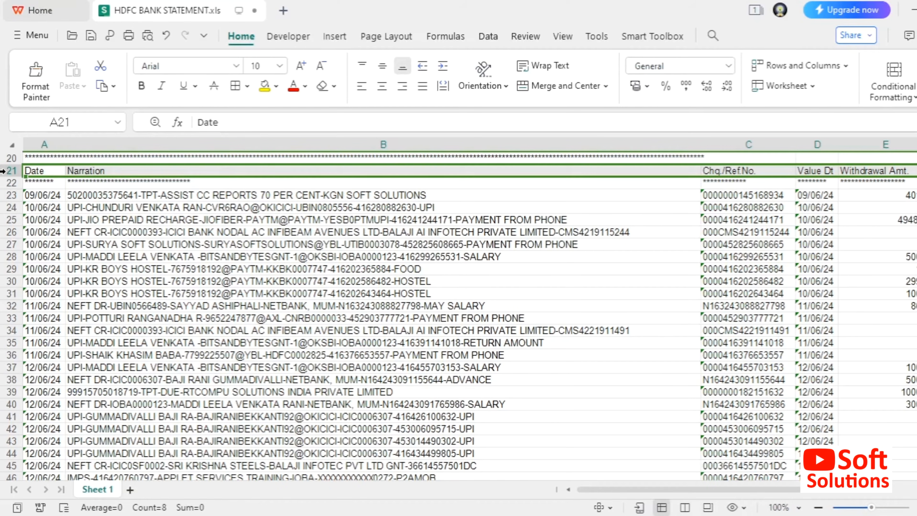
{"action": "key", "text": "Right"}
{"action": "key", "text": "Right"}
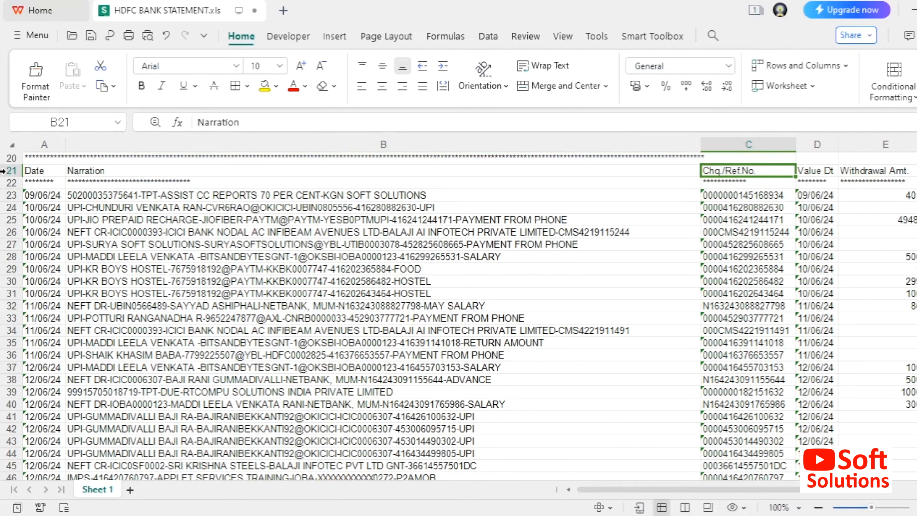
{"action": "key", "text": "Right"}
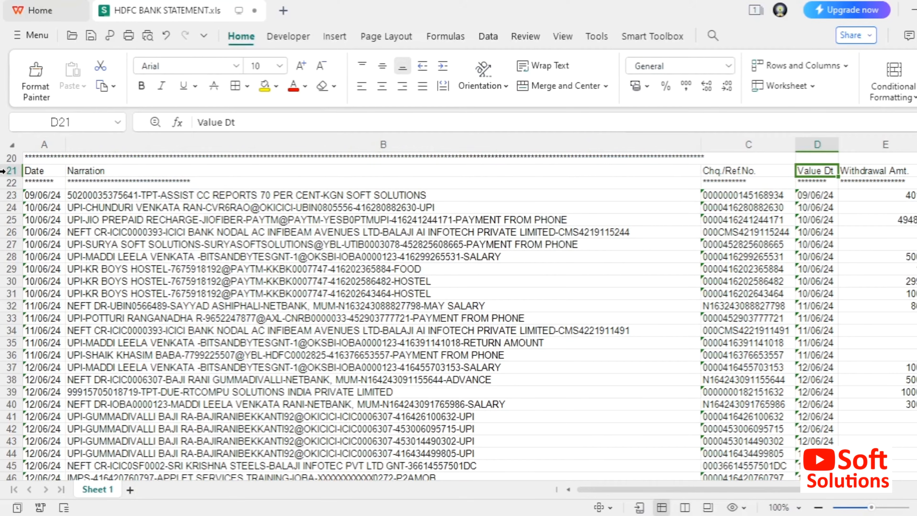
{"action": "key", "text": "Right"}
{"action": "key", "text": "Right"}
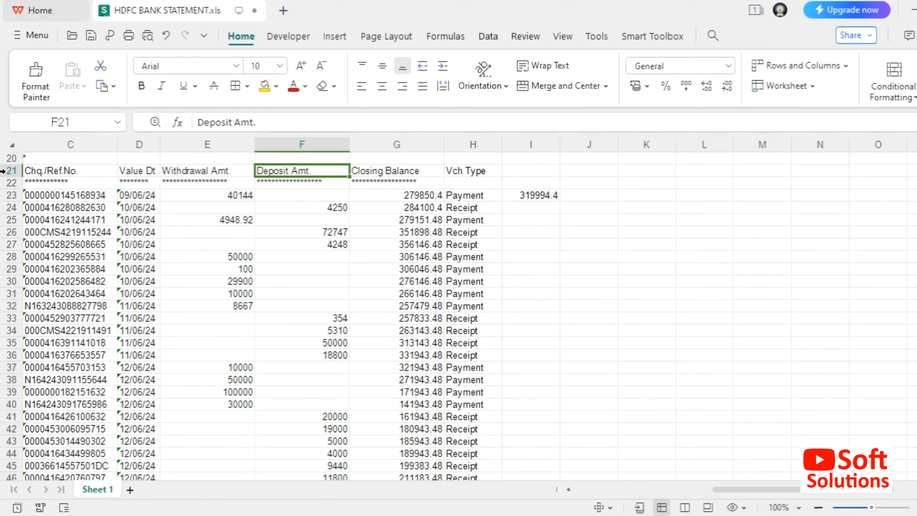
{"action": "key", "text": "Right"}
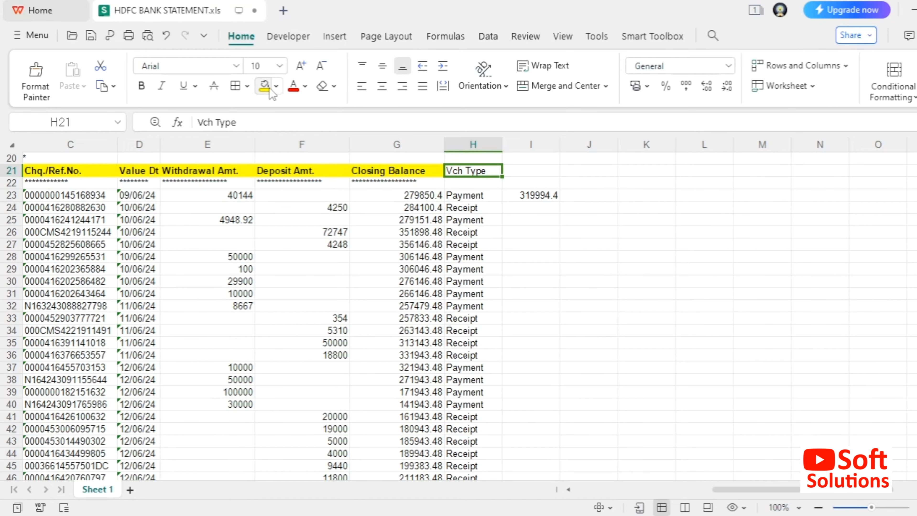
- Review the bank statement's column headings in row 21, from Date through to Vch Type
{"action": "key", "text": "Left"}
{"action": "key", "text": "Left"}
{"action": "key", "text": "Left"}
{"action": "key", "text": "Left"}
{"action": "key", "text": "Left"}
{"action": "key", "text": "Left"}
{"action": "key", "text": "Left"}
{"action": "key", "text": "Right"}
{"action": "key", "text": "Right"}
{"action": "key", "text": "Right"}
{"action": "key", "text": "Right"}
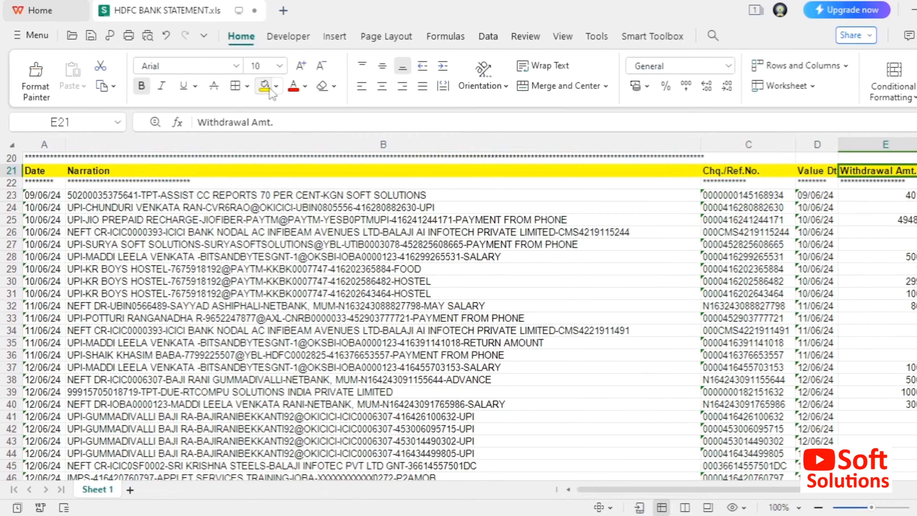
{"action": "key", "text": "Right"}
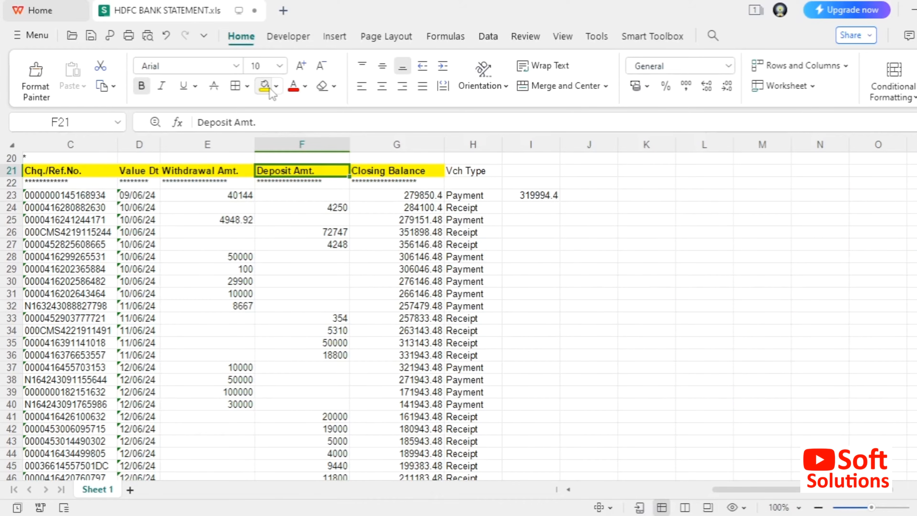
{"action": "key", "text": "Right"}
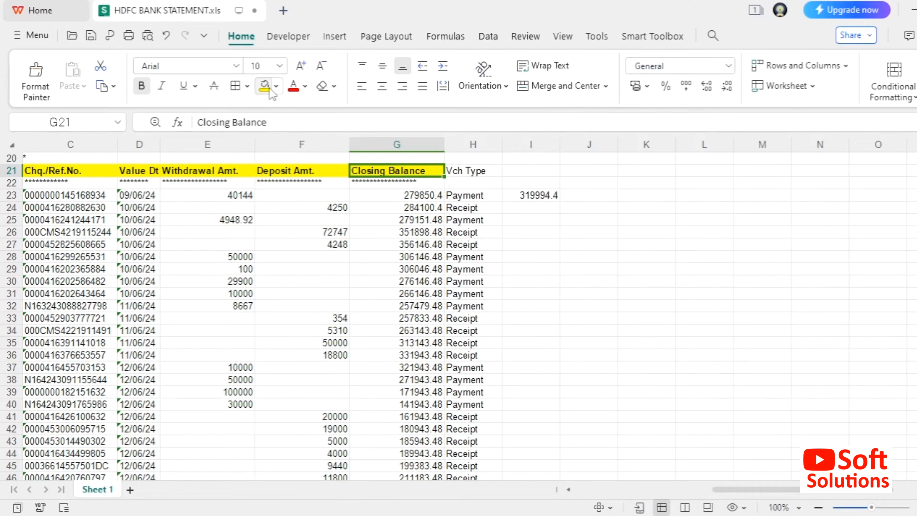
{"action": "key", "text": "Right"}
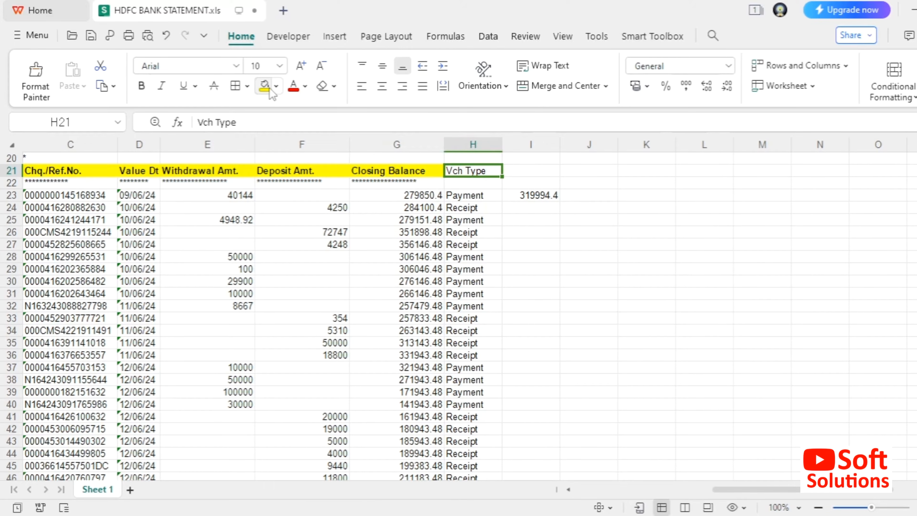
- Examine the voucher type entries in the first rows beneath the Vch Type heading
{"action": "key", "text": "Down"}
{"action": "key", "text": "Down"}
{"action": "key", "text": "Up"}
{"action": "key", "text": "Up"}
{"action": "key", "text": "Down"}
{"action": "key", "text": "Down"}
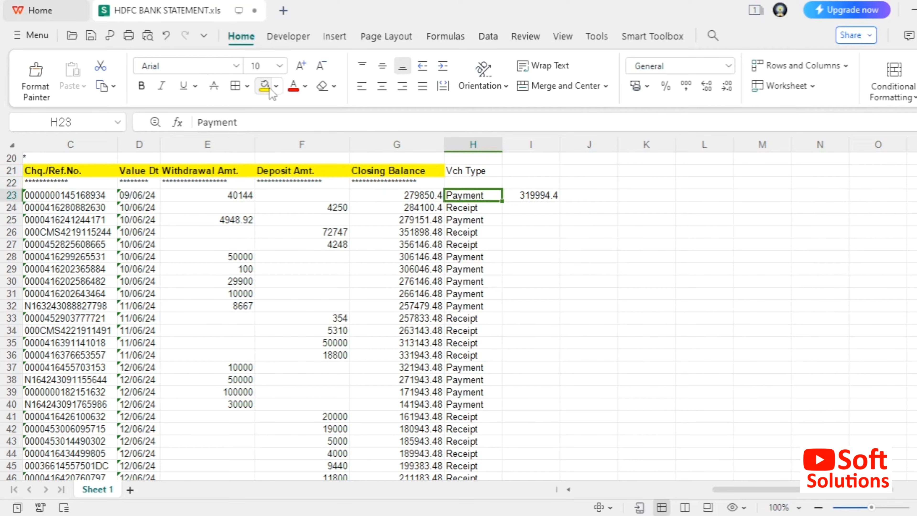
{"action": "key", "text": "Down"}
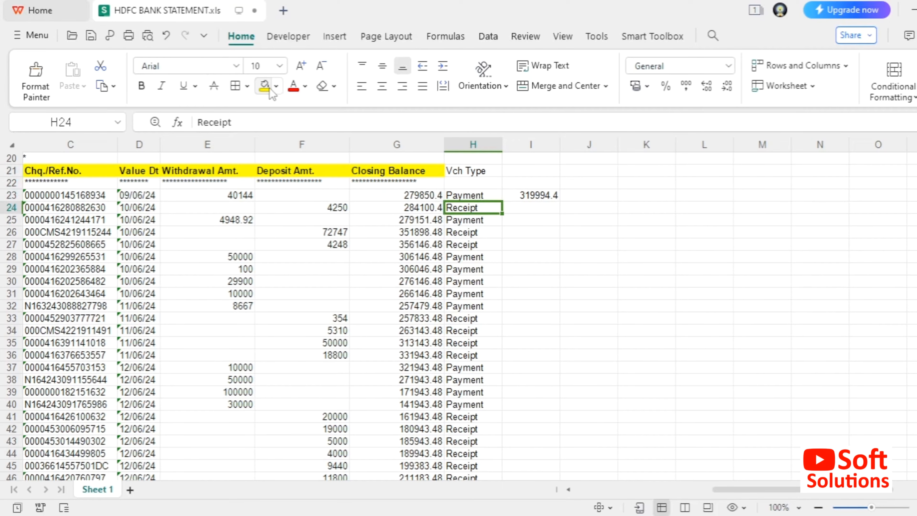
- Make the Vch Type heading in H21 bold and return to the Date heading in A21
{"action": "key", "text": "Up"}
{"action": "key", "text": "Up"}
{"action": "key", "text": "Up"}
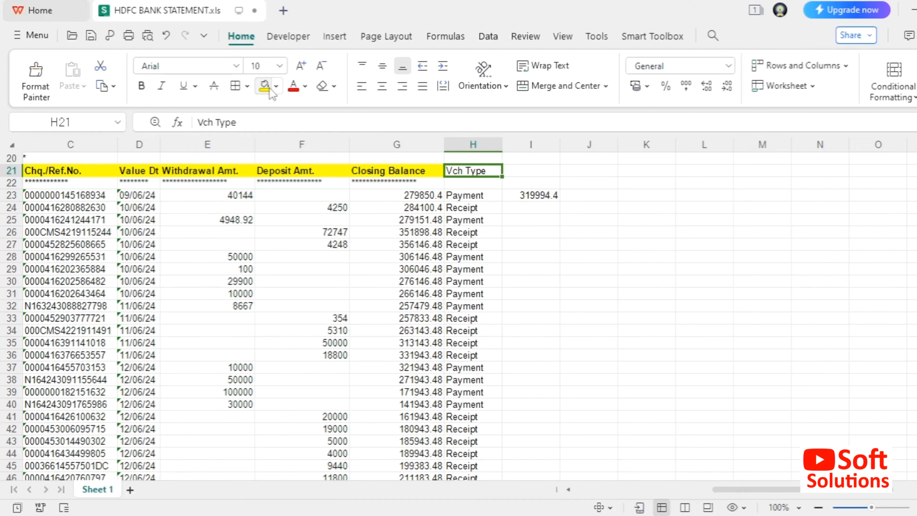
{"action": "key", "text": "ctrl+b"}
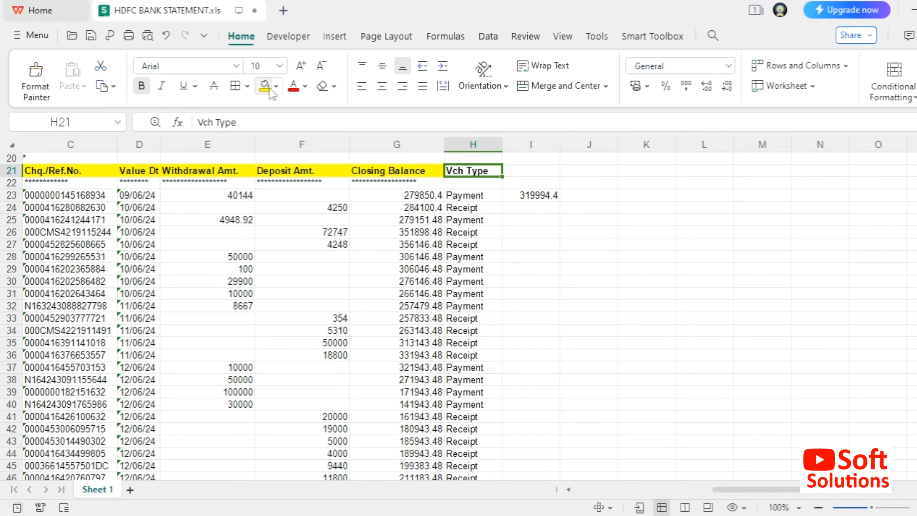
{"action": "key", "text": "Left"}
{"action": "key", "text": "Left"}
{"action": "key", "text": "Left"}
{"action": "key", "text": "Left"}
{"action": "key", "text": "Left"}
{"action": "key", "text": "Left"}
{"action": "key", "text": "Left"}
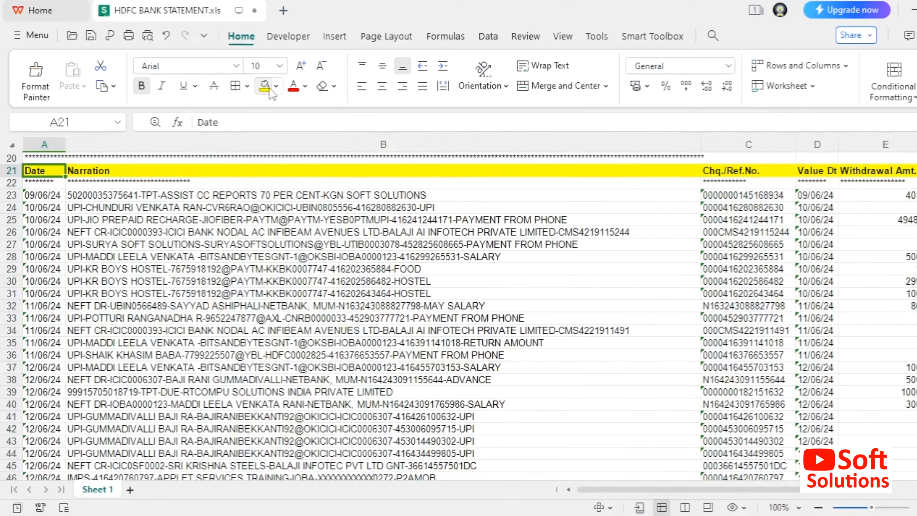
- Switch to TallyPrime, check the company's voucher and account counts in the Statistics report, and return to the Gateway of Tally
{"action": "key", "text": "alt+Tab"}
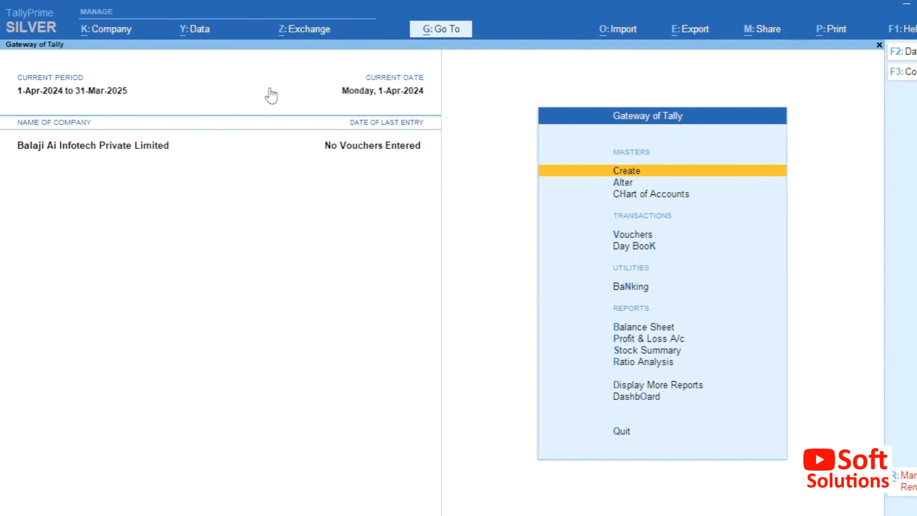
{"action": "key", "text": "d"}
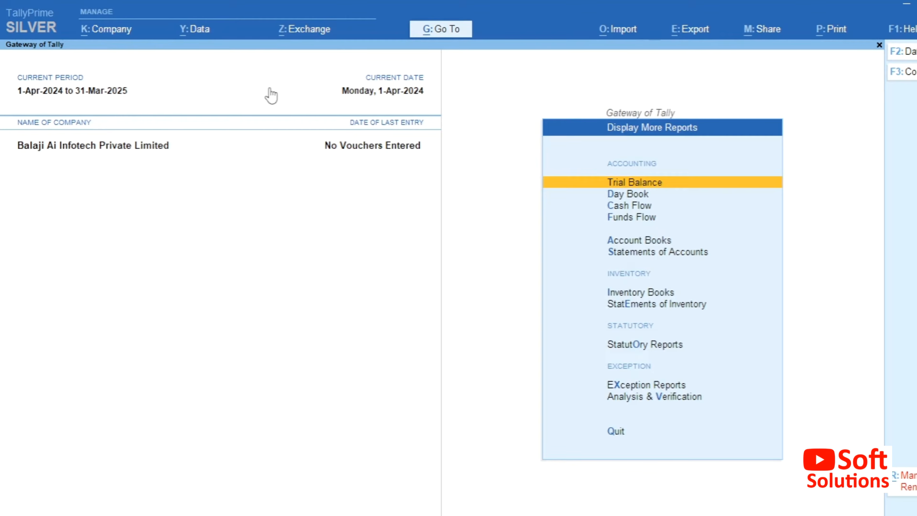
{"action": "key", "text": "s"}
{"action": "key", "text": "Down"}
{"action": "key", "text": "Return"}
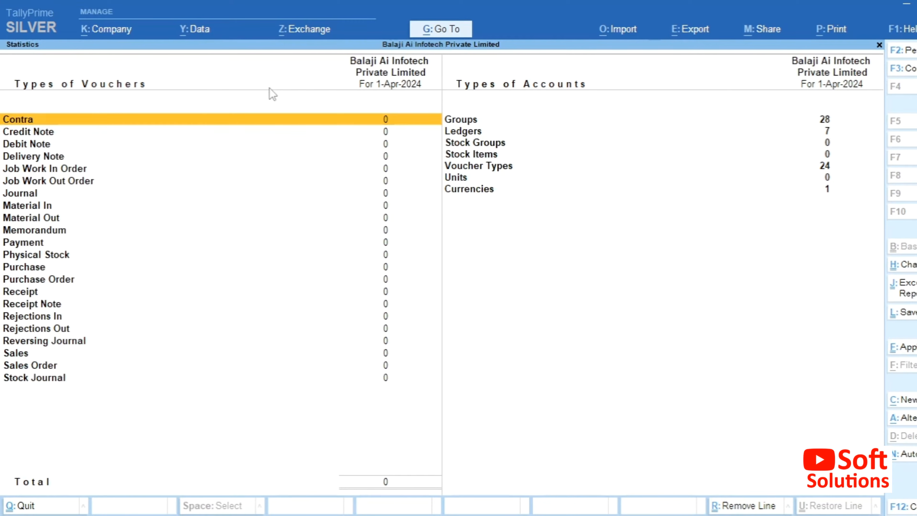
{"action": "key", "text": "Down"}
{"action": "key", "text": "Down"}
{"action": "key", "text": "Down"}
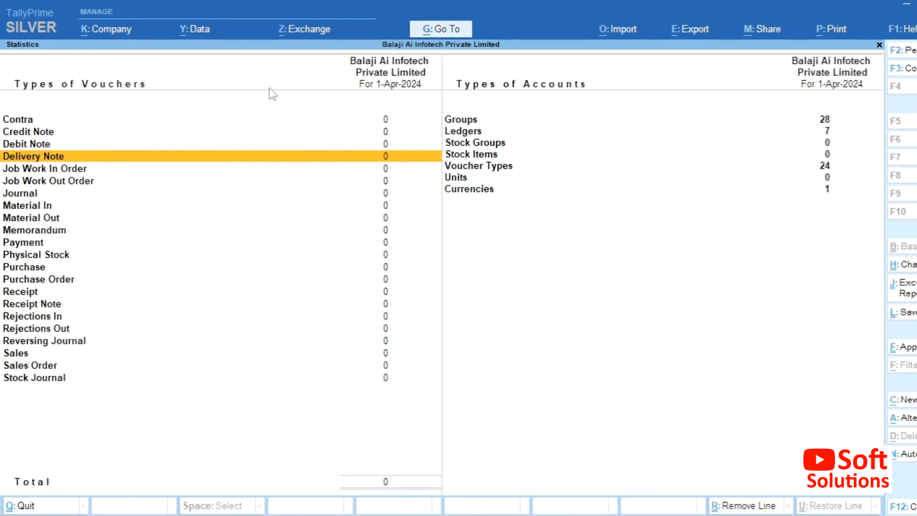
{"action": "key", "text": "Escape"}
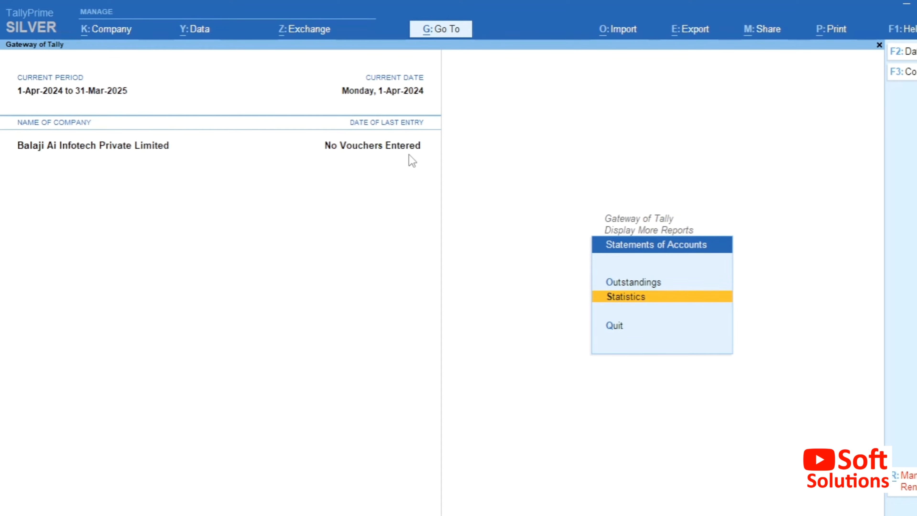
{"action": "key", "text": "Escape"}
{"action": "key", "text": "Escape"}
{"action": "key", "text": "Escape"}
{"action": "key", "text": "Escape"}
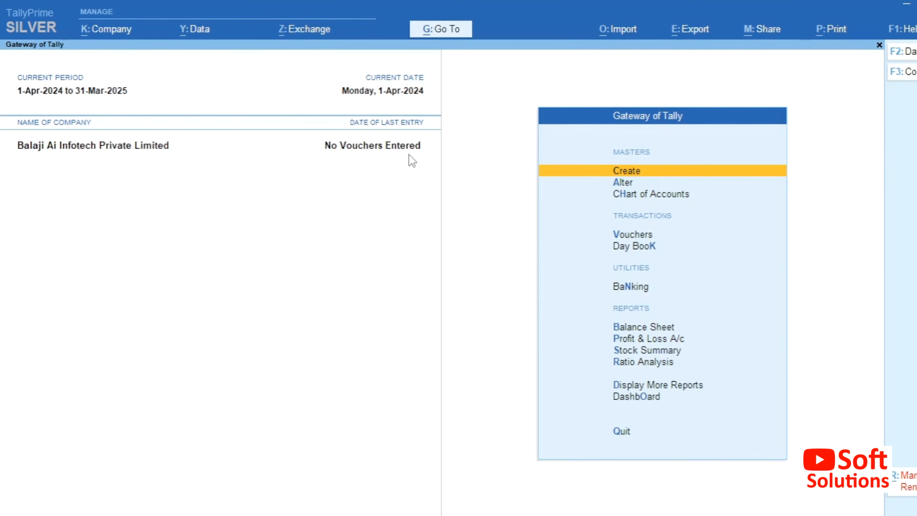
- Set up an Excel transactions import from HDFC BANK STATEMENT.xls in D:\Desktop\Excel 2 Tally 4.1, using worksheet Sheet 1
{"action": "key", "text": "alt+o"}
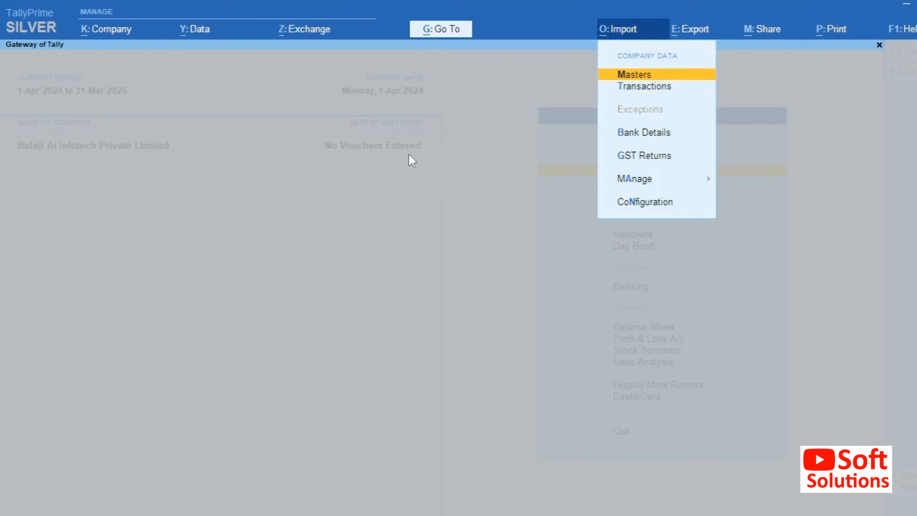
{"action": "key", "text": "Down"}
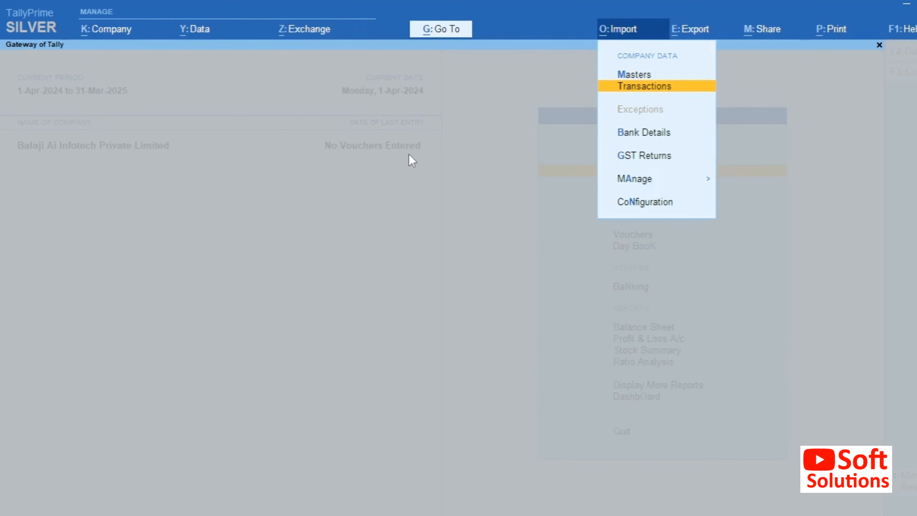
{"action": "key", "text": "Return"}
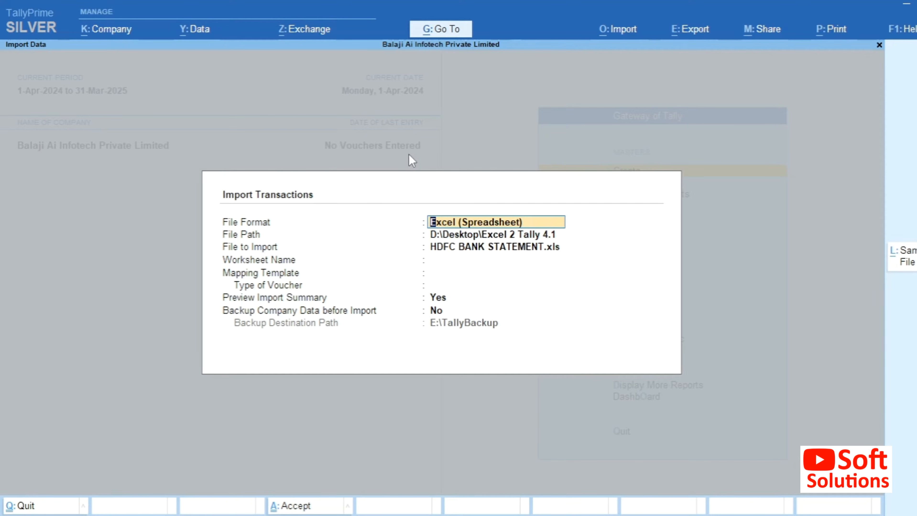
{"action": "key", "text": "Return"}
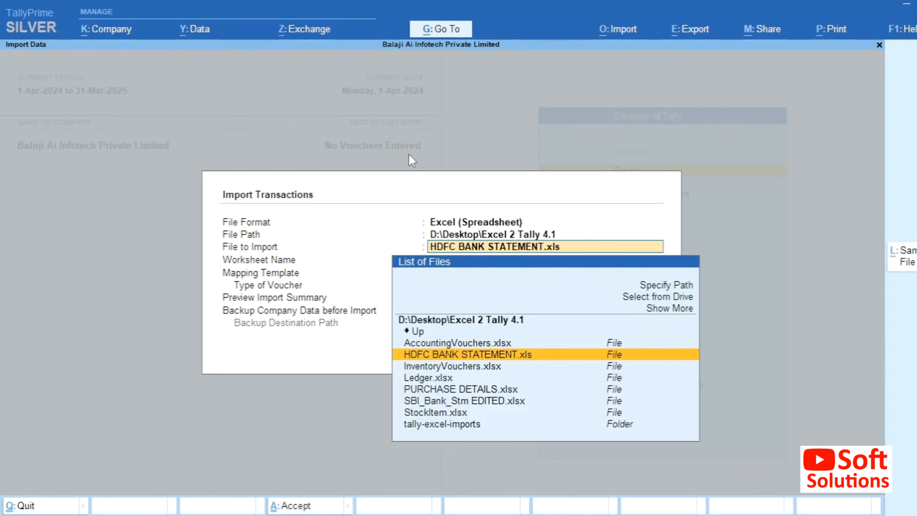
{"action": "key", "text": "Return"}
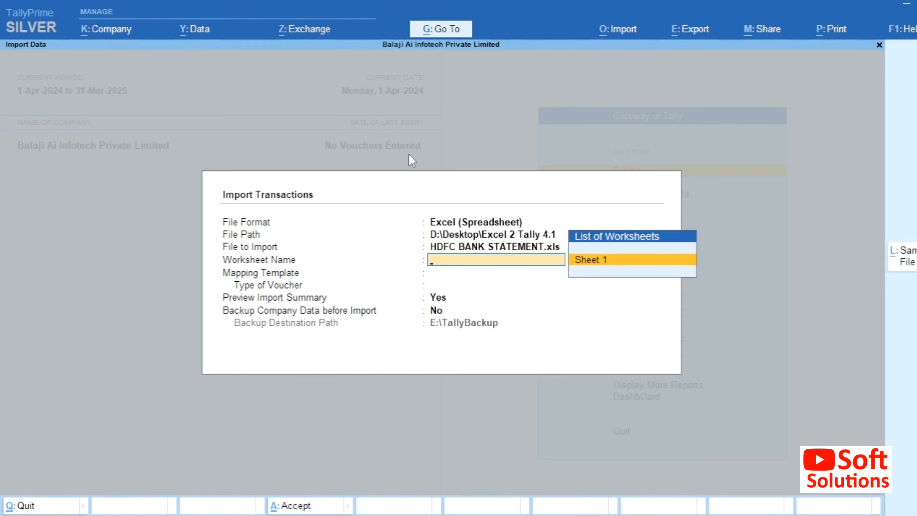
{"action": "key", "text": "alt+Tab"}
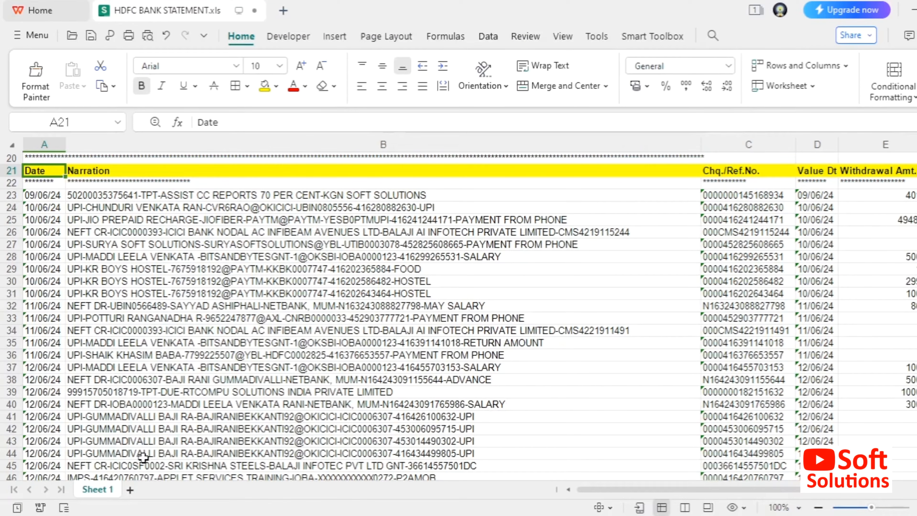
{"action": "key", "text": "alt+Tab"}
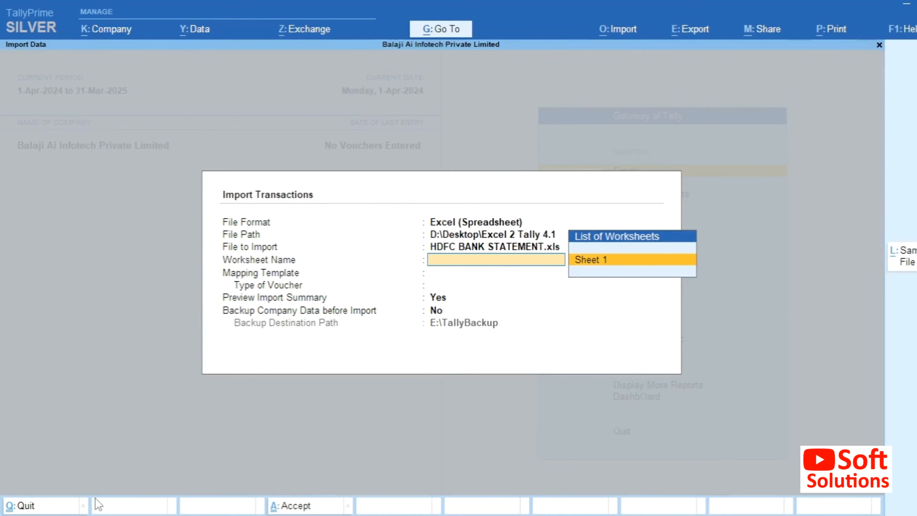
{"action": "key", "text": "Return"}
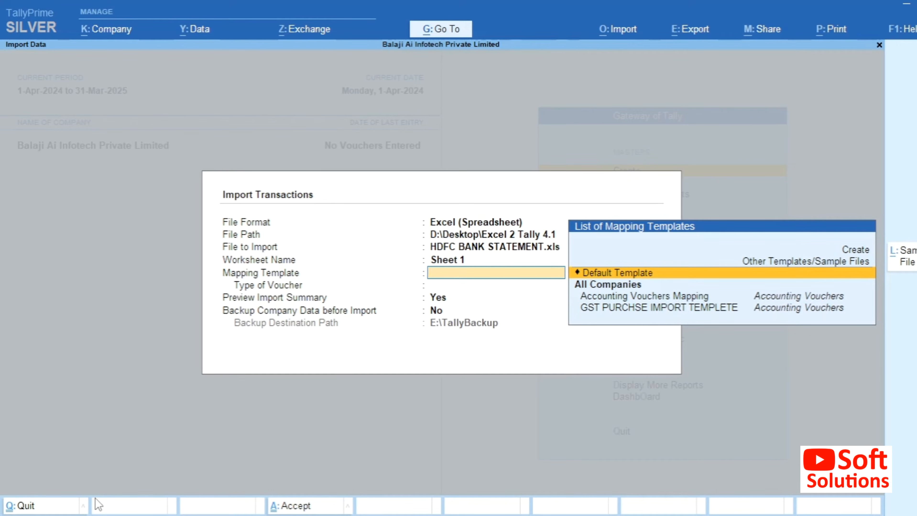
- Look over the available mapping templates and start creating a new one for the transactions import
{"action": "key", "text": "Down"}
{"action": "key", "text": "Down"}
{"action": "key", "text": "Down"}
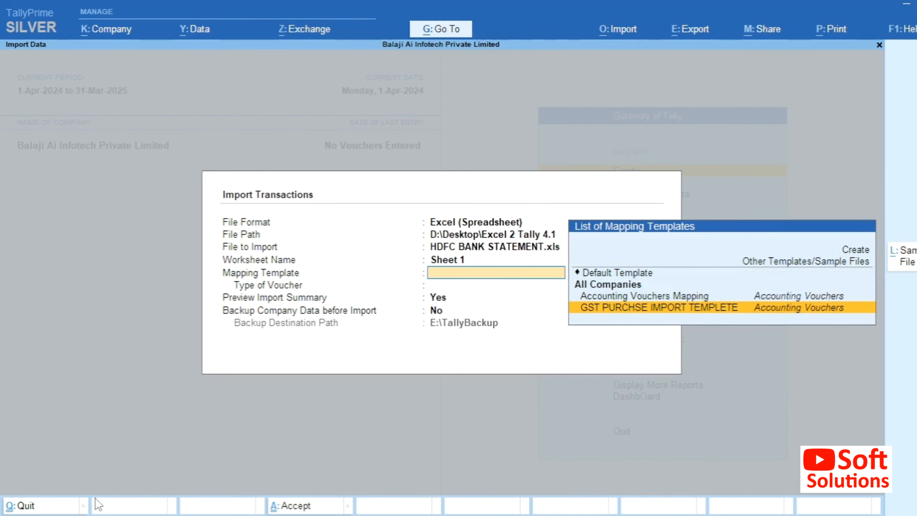
{"action": "key", "text": "Up"}
{"action": "key", "text": "Up"}
{"action": "key", "text": "Up"}
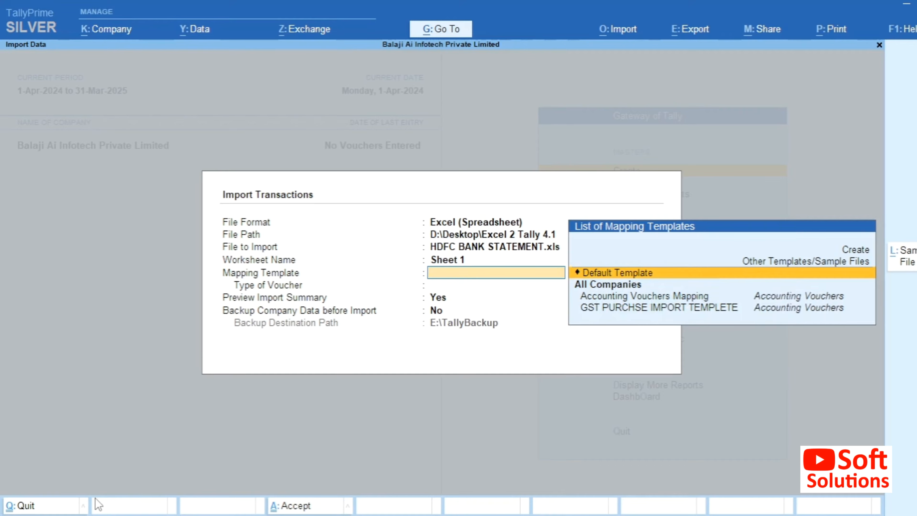
{"action": "key", "text": "Up"}
{"action": "key", "text": "Up"}
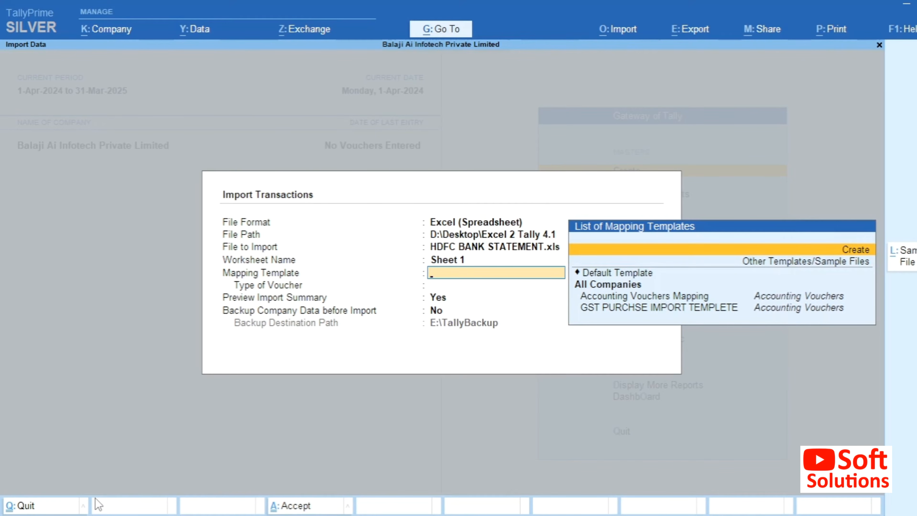
{"action": "key", "text": "Return"}
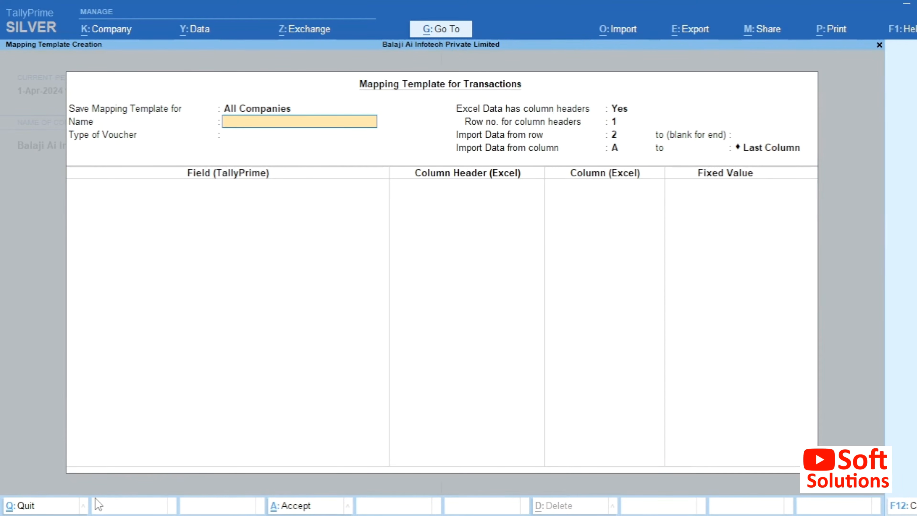
- Name the mapping template HDFC TEMP, set its type of voucher to Accounting Vouchers, and go back to the column-header and row settings
{"action": "type", "text": "HDFC TEMP"}
{"action": "key", "text": "Return"}
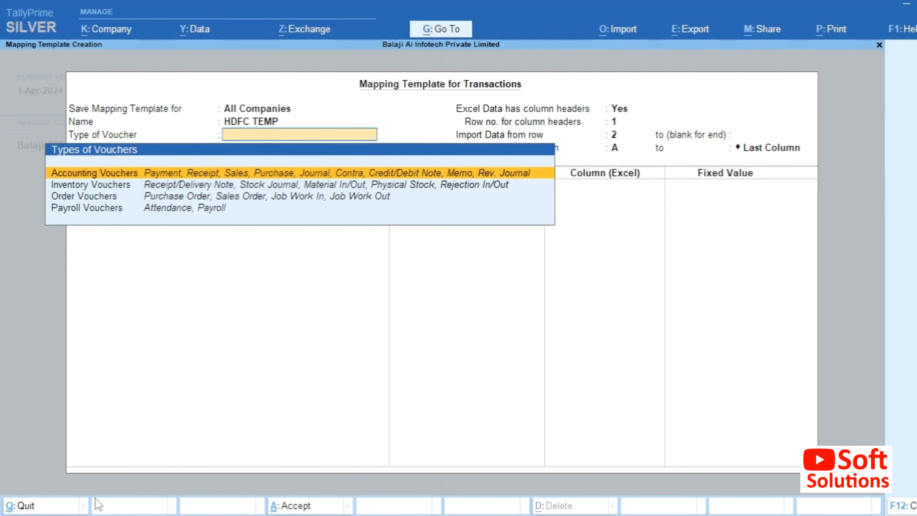
{"action": "key", "text": "Return"}
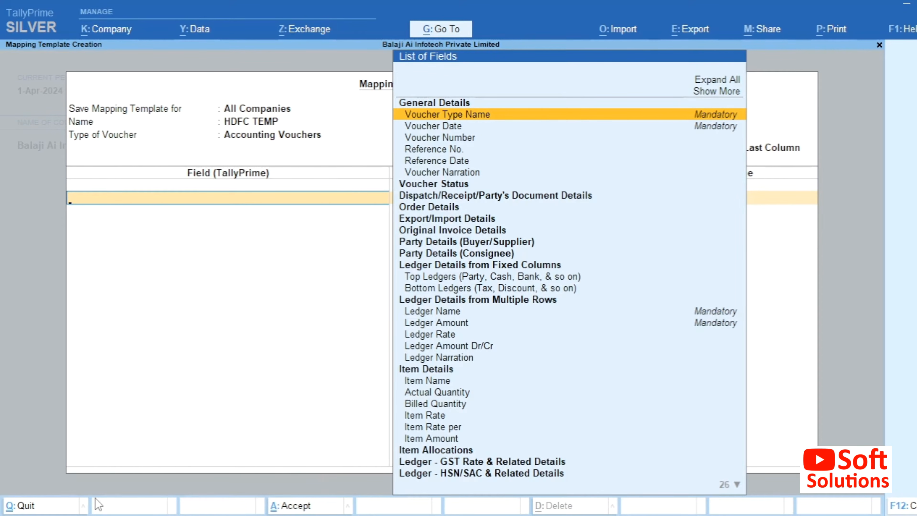
{"action": "key", "text": "BackSpace"}
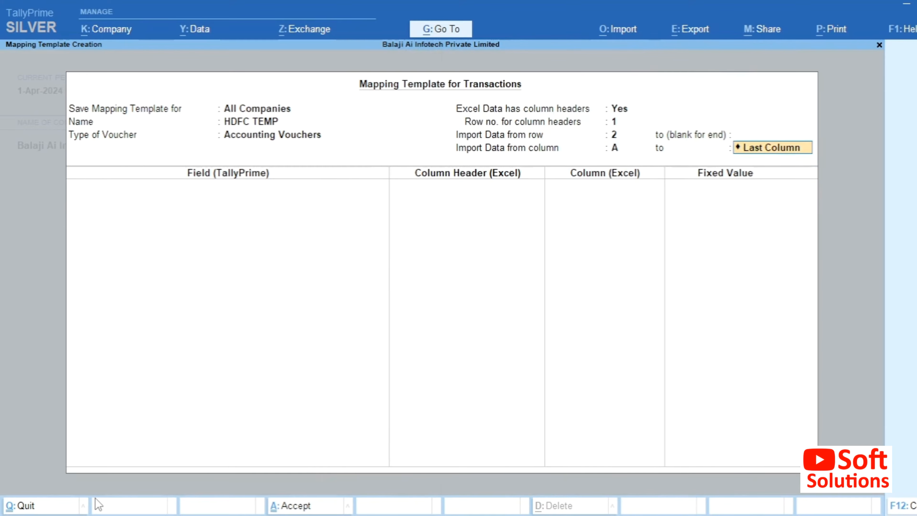
{"action": "key", "text": "BackSpace"}
{"action": "key", "text": "BackSpace"}
{"action": "key", "text": "BackSpace"}
{"action": "key", "text": "BackSpace"}
{"action": "key", "text": "BackSpace"}
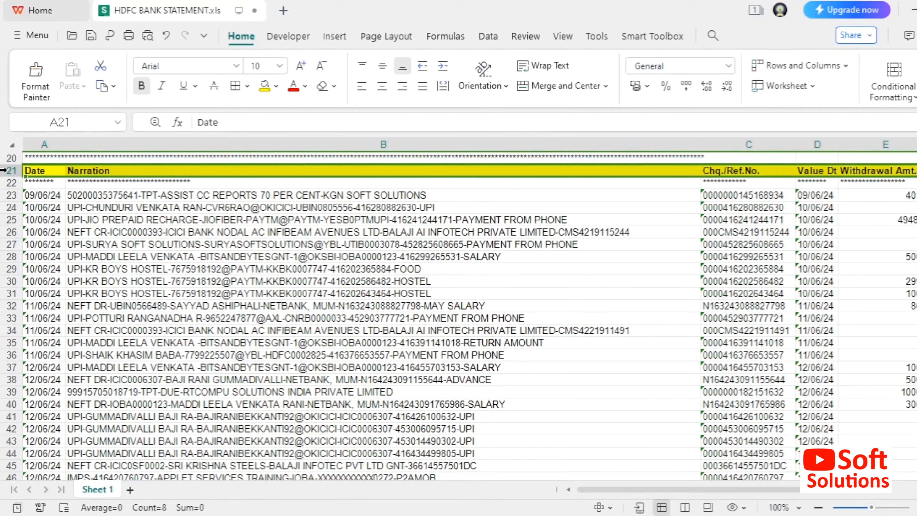
- Go through the bank statement worksheet from its first row down to the transactions to locate the row holding the column headings
{"action": "key", "text": "Up"}
{"action": "key", "text": "Up"}
{"action": "key", "text": "Up"}
{"action": "key", "text": "Up"}
{"action": "key", "text": "Up"}
{"action": "key", "text": "Up"}
{"action": "key", "text": "Up"}
{"action": "key", "text": "Up"}
{"action": "key", "text": "Up"}
{"action": "key", "text": "Up"}
{"action": "key", "text": "Up"}
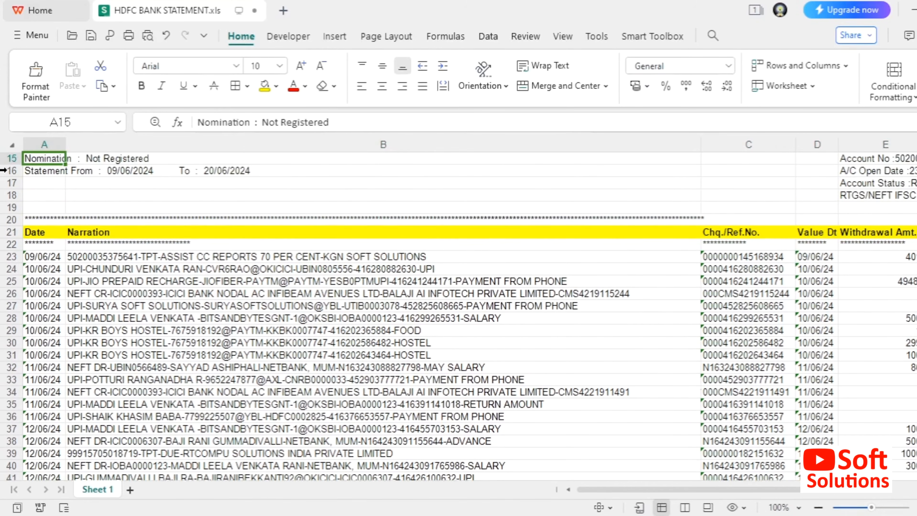
{"action": "key", "text": "Up"}
{"action": "key", "text": "Up"}
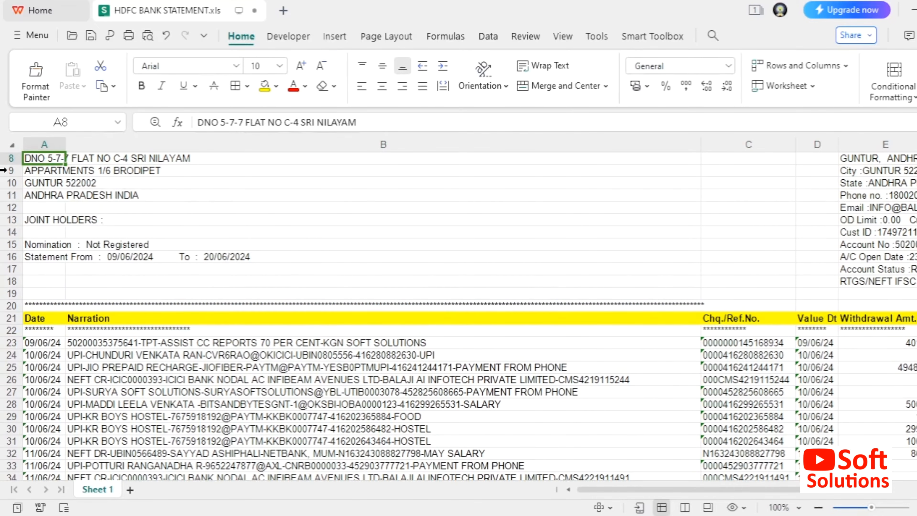
{"action": "key", "text": "ctrl+Home"}
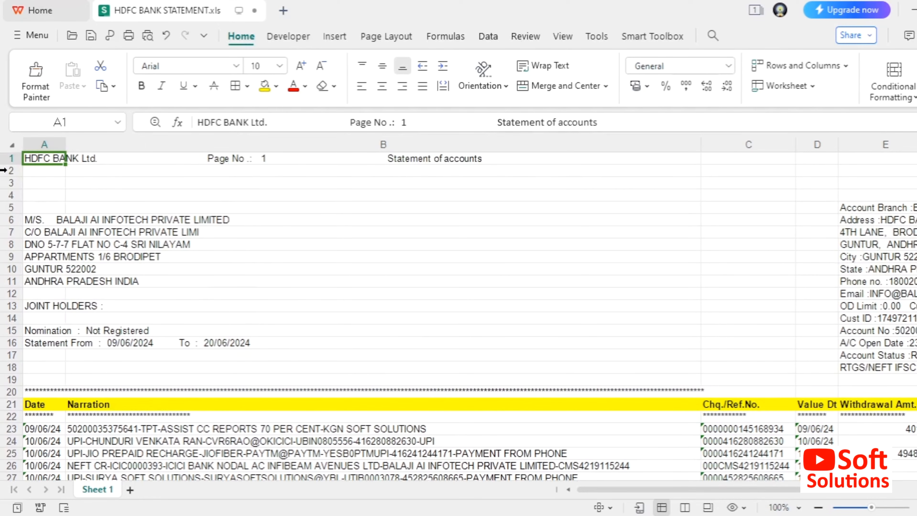
{"action": "key", "text": "Down"}
{"action": "key", "text": "Down"}
{"action": "key", "text": "Down"}
{"action": "key", "text": "Down"}
{"action": "key", "text": "Down"}
{"action": "key", "text": "Down"}
{"action": "key", "text": "Down"}
{"action": "key", "text": "Down"}
{"action": "key", "text": "Down"}
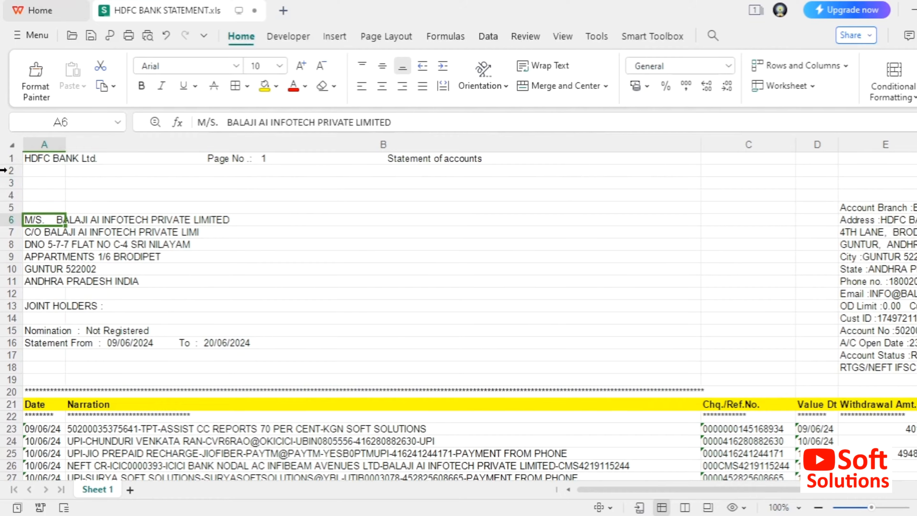
{"action": "key", "text": "Down"}
{"action": "key", "text": "Down"}
{"action": "key", "text": "Down"}
{"action": "key", "text": "Down"}
{"action": "key", "text": "Down"}
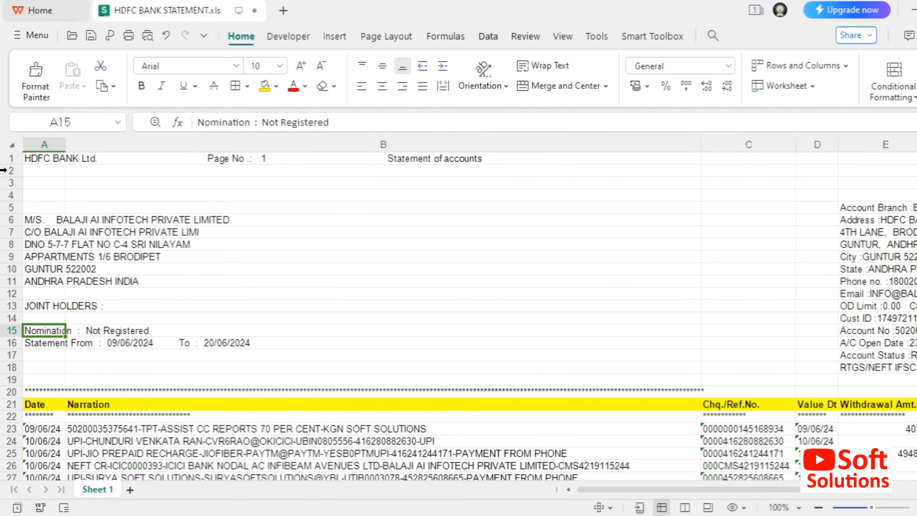
{"action": "key", "text": "Down"}
{"action": "key", "text": "Down"}
{"action": "key", "text": "Down"}
{"action": "key", "text": "Down"}
{"action": "key", "text": "Down"}
{"action": "key", "text": "Down"}
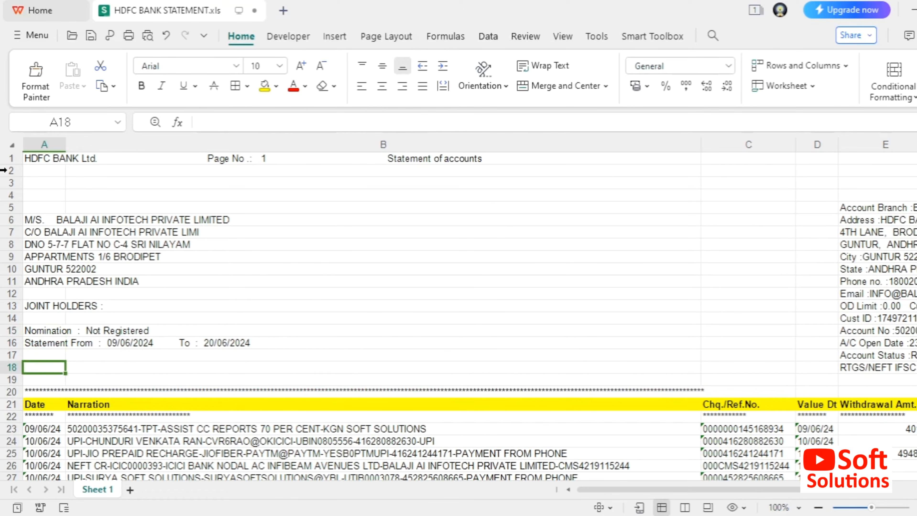
{"action": "key", "text": "Down"}
{"action": "key", "text": "Down"}
{"action": "key", "text": "Down"}
{"action": "key", "text": "Down"}
{"action": "key", "text": "Down"}
{"action": "key", "text": "Down"}
{"action": "key", "text": "Down"}
{"action": "key", "text": "Down"}
{"action": "key", "text": "Down"}
{"action": "key", "text": "Down"}
{"action": "key", "text": "Down"}
{"action": "key", "text": "Down"}
{"action": "key", "text": "Down"}
{"action": "key", "text": "Down"}
{"action": "key", "text": "Down"}
{"action": "key", "text": "Down"}
{"action": "key", "text": "Down"}
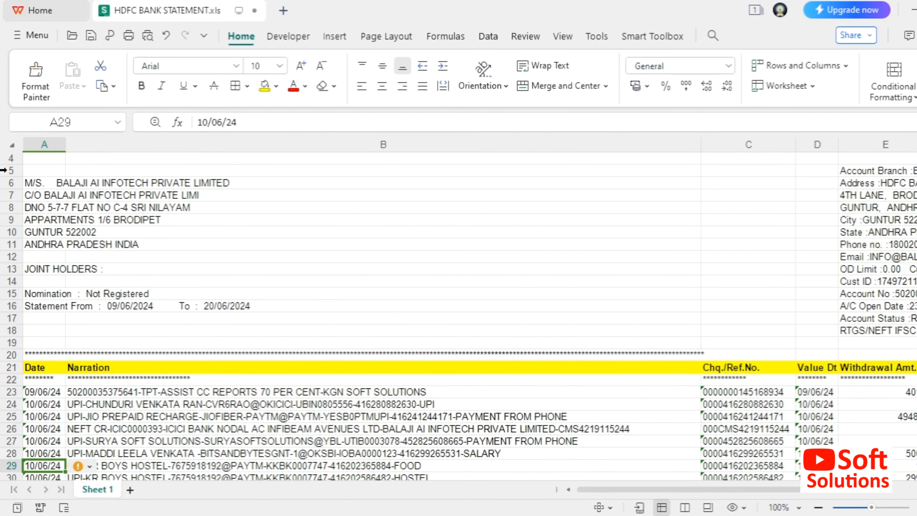
{"action": "key", "text": "Down"}
{"action": "key", "text": "Down"}
{"action": "key", "text": "Down"}
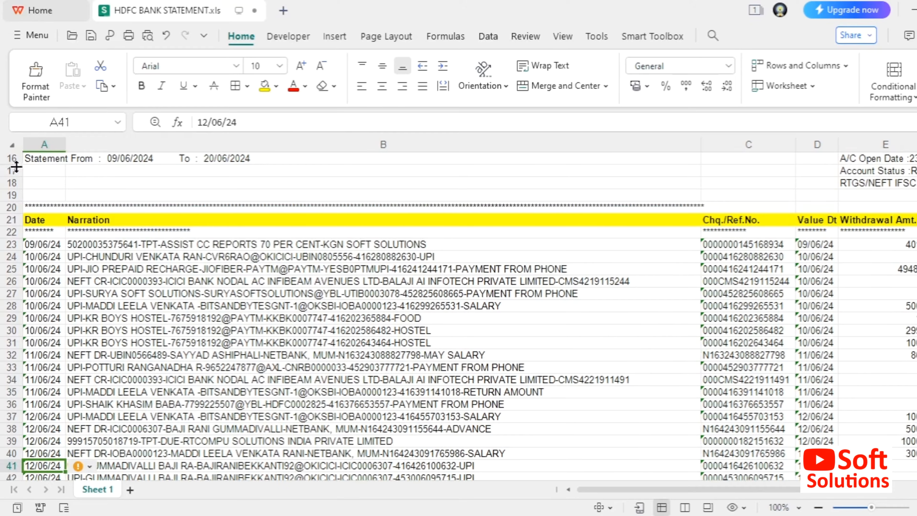
- Mark heading row 21 in the statement, switch to TallyPrime and set the row number for column headers to 21
{"action": "left_click", "coordinate": [3, 222]}
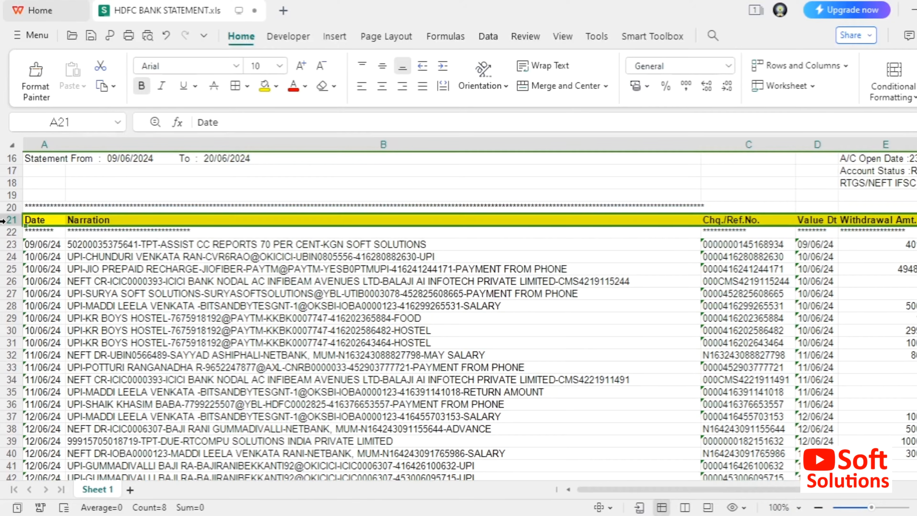
{"action": "key", "text": "alt+Tab"}
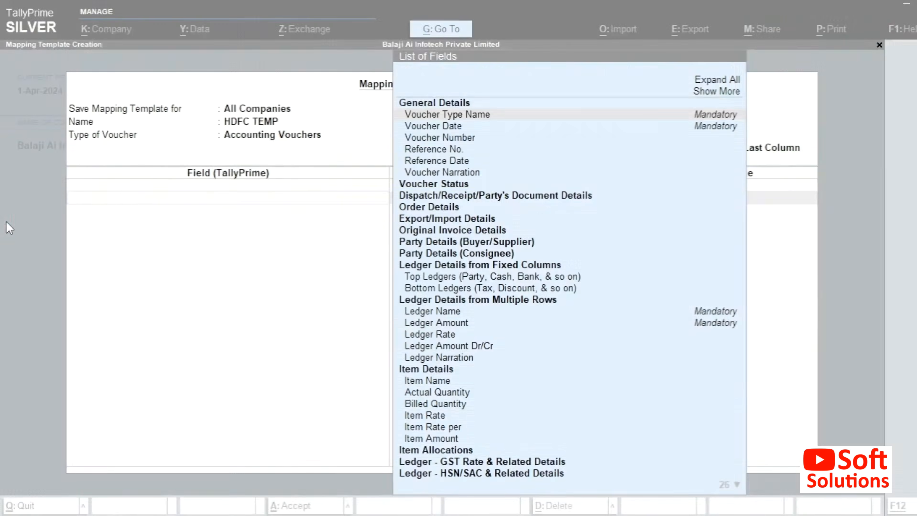
{"action": "key", "text": "shift+Tab"}
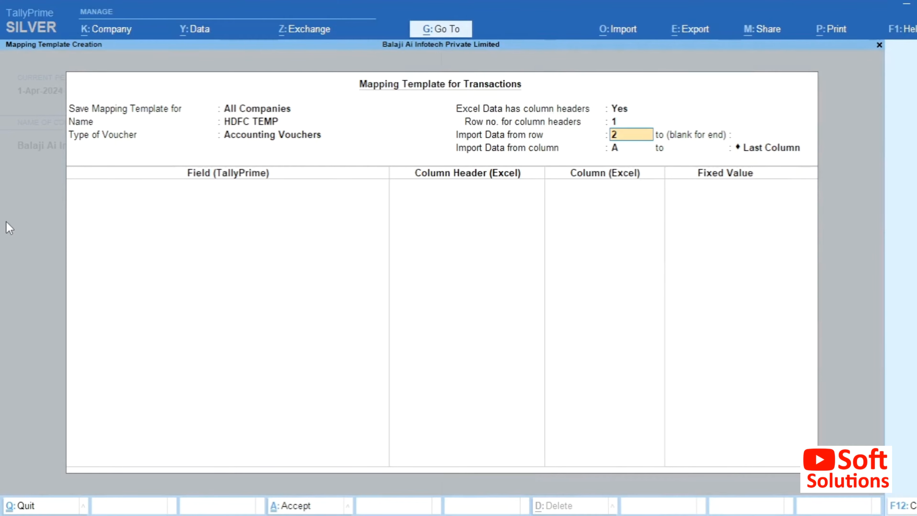
{"action": "key", "text": "shift+Tab"}
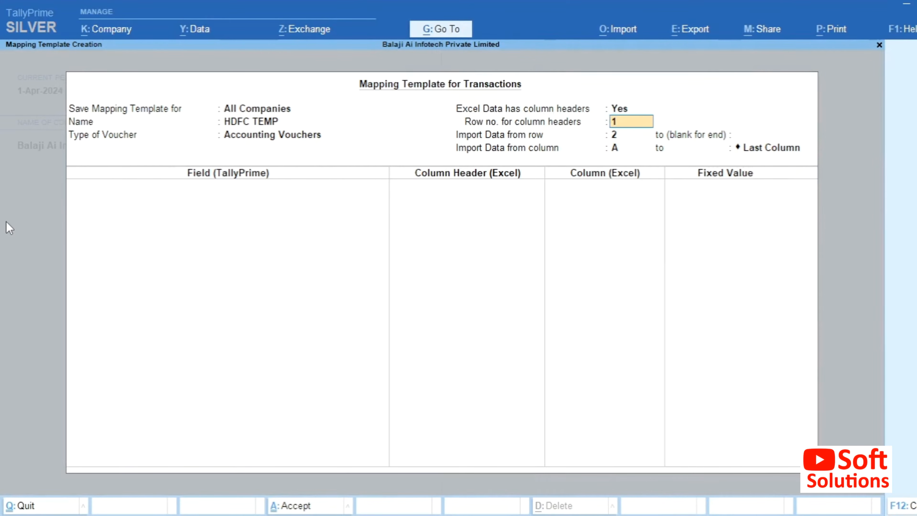
{"action": "type", "text": "21"}
{"action": "key", "text": "Return"}
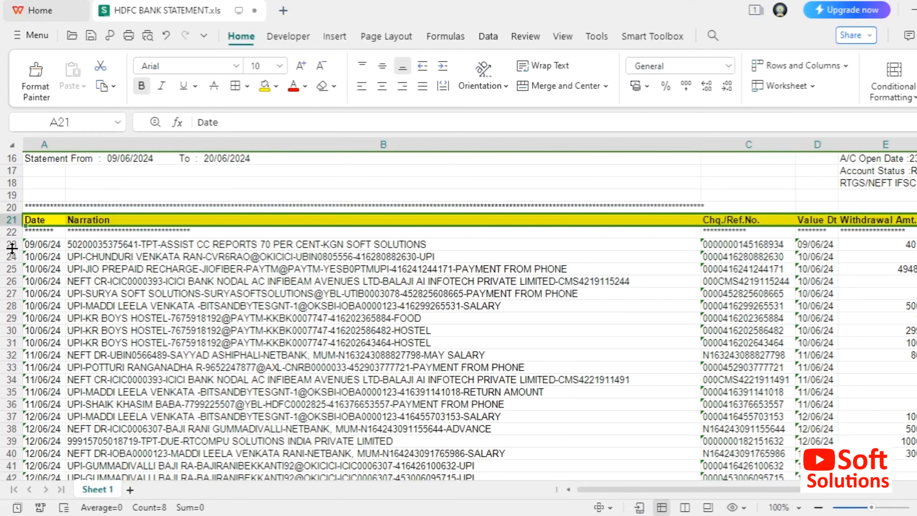
- Examine the rows directly above and below the column headings in the statement to identify where the transaction data starts
{"action": "left_click", "coordinate": [3, 234]}
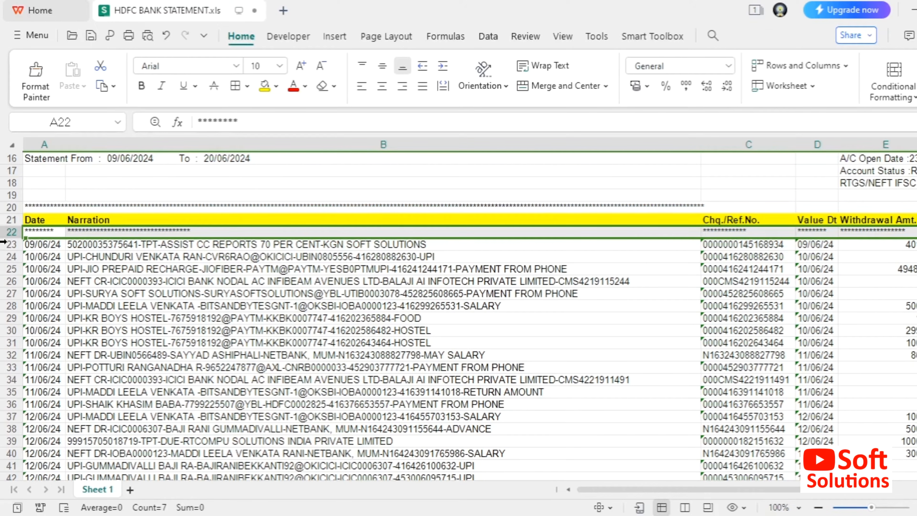
{"action": "left_click", "coordinate": [3, 244]}
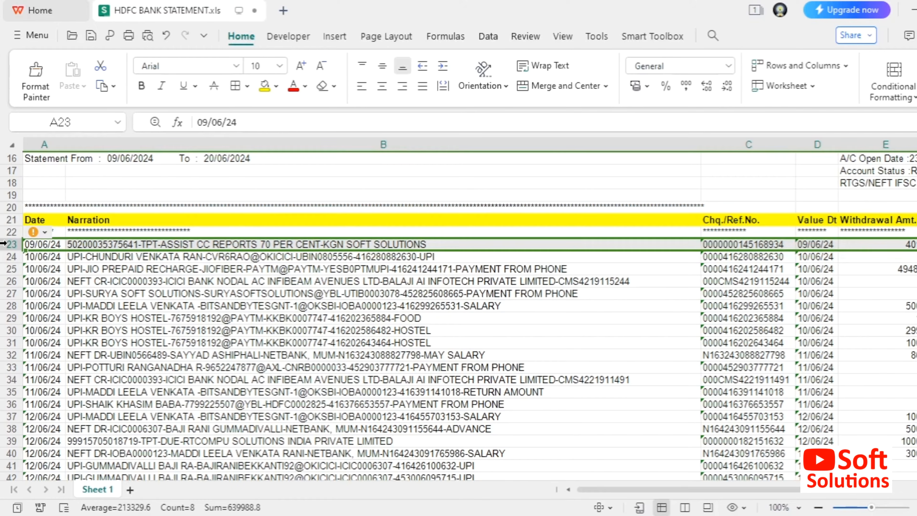
{"action": "key", "text": "Up"}
{"action": "key", "text": "Up"}
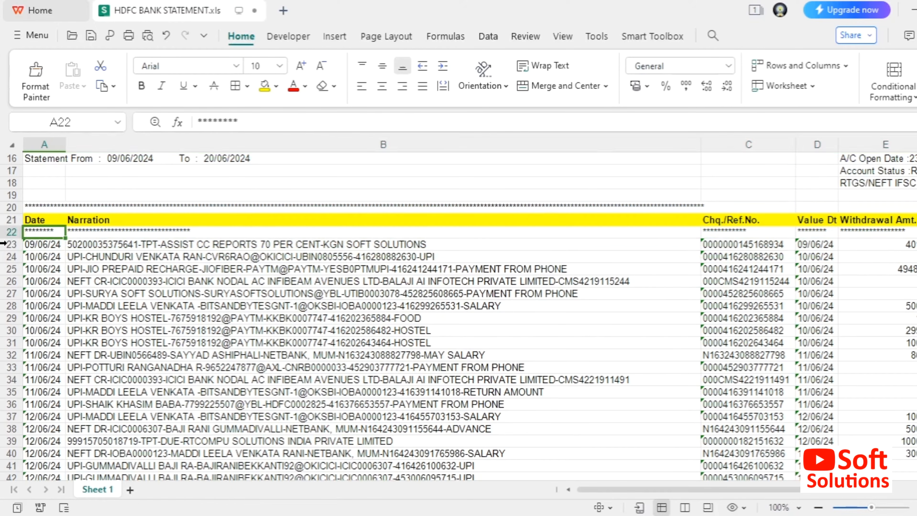
{"action": "key", "text": "Up"}
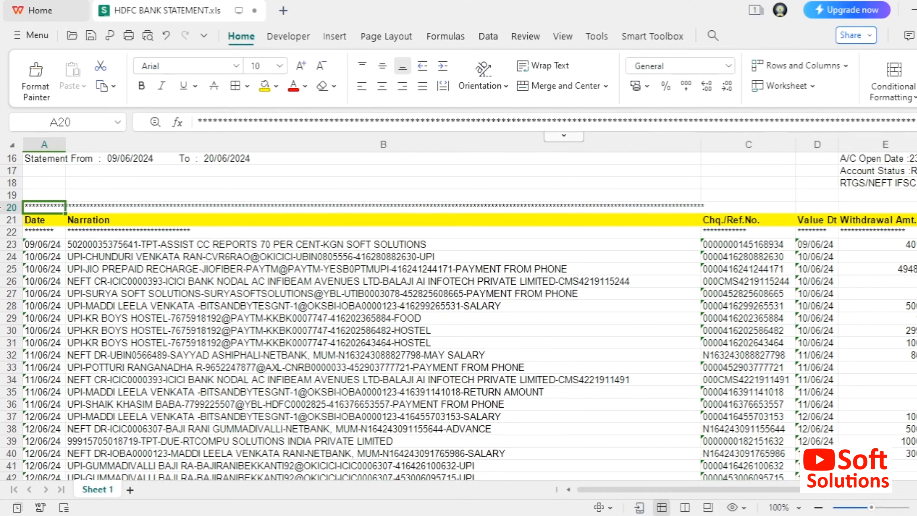
{"action": "left_click", "coordinate": [4, 205]}
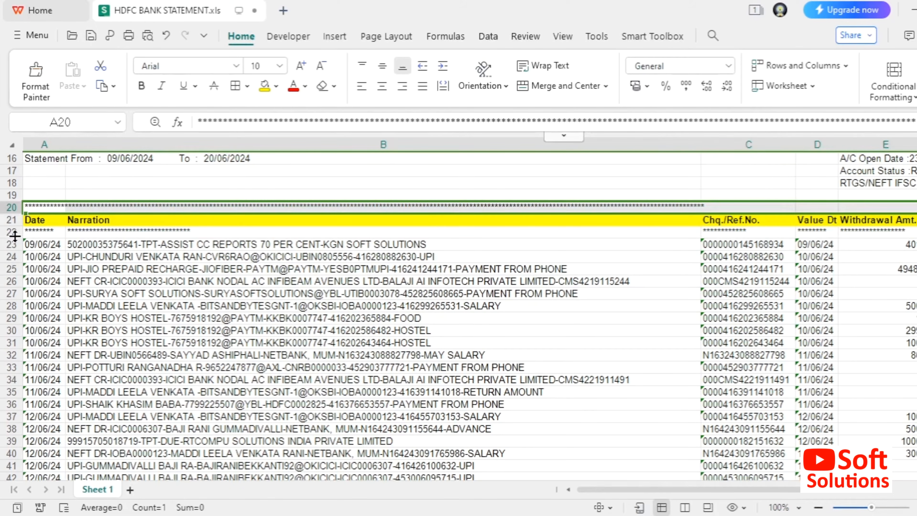
{"action": "left_click", "coordinate": [8, 233]}
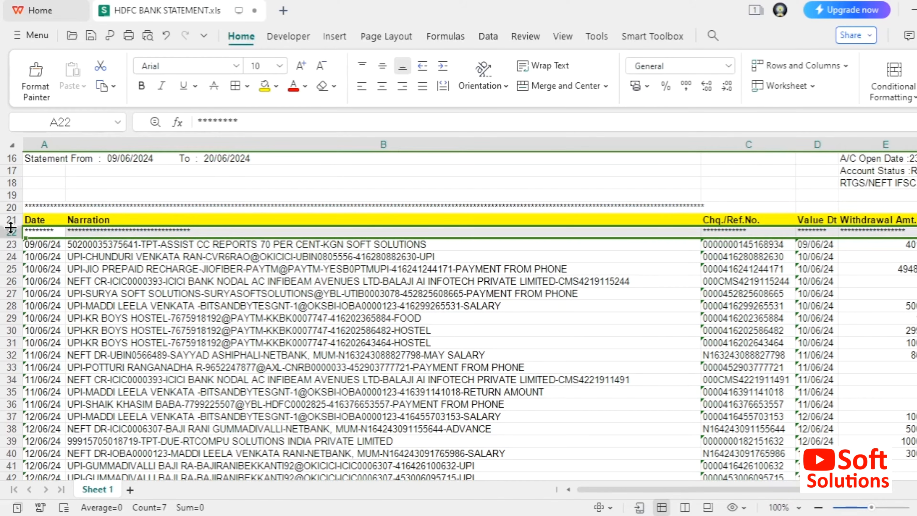
{"action": "left_click", "coordinate": [5, 220]}
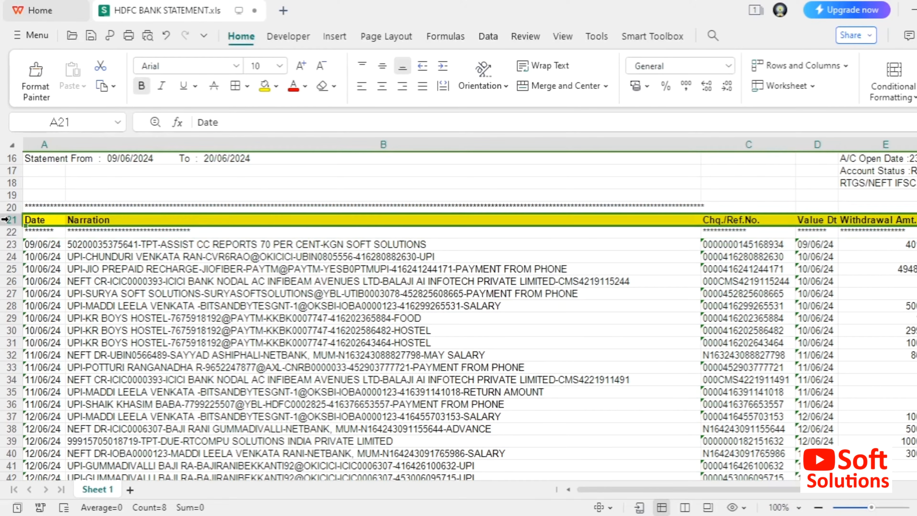
- Switch to TallyPrime and set the template to import data from row 23
{"action": "key", "text": "alt+Tab"}
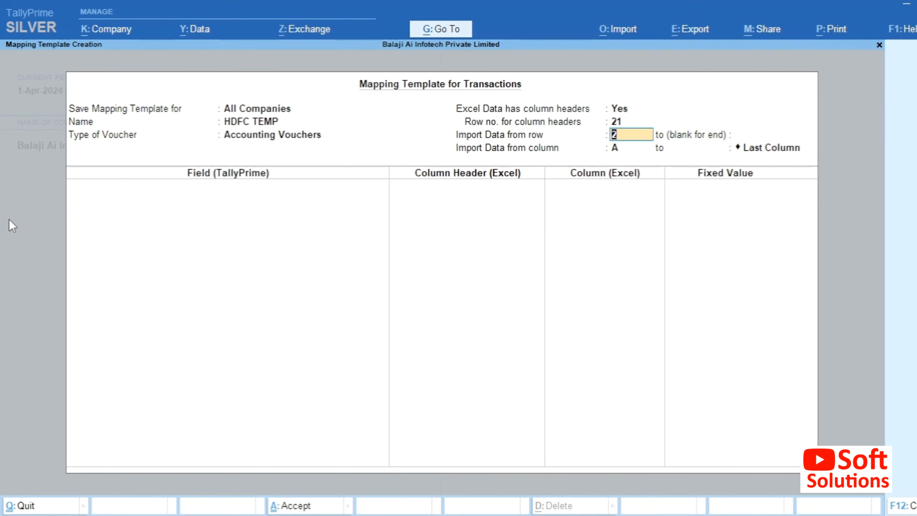
{"action": "key", "text": "alt+Tab"}
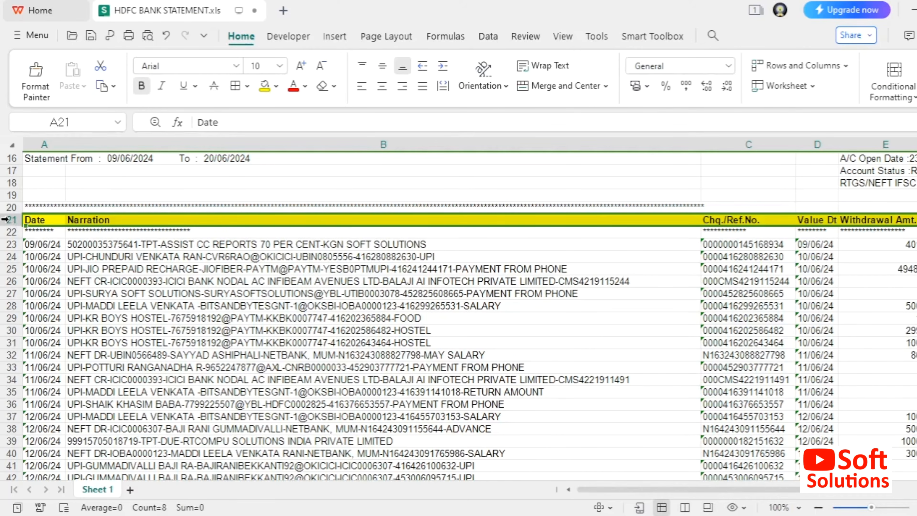
{"action": "key", "text": "alt+Tab"}
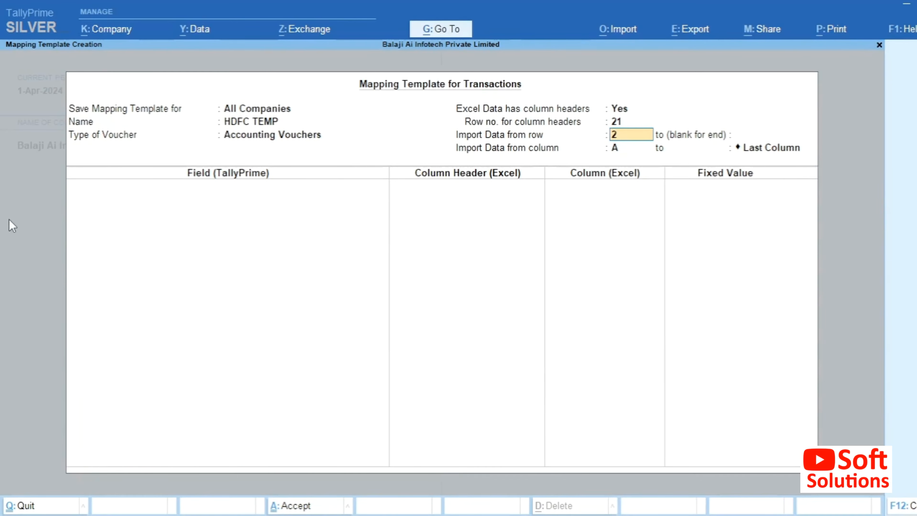
{"action": "type", "text": "3"}
- Switch to the statement worksheet and go down through the transactions to find the last row of transaction data above the statement summary
{"action": "key", "text": "alt+Tab"}
{"action": "key", "text": "Down"}
{"action": "key", "text": "Down"}
{"action": "key", "text": "Down"}
{"action": "key", "text": "Down"}
{"action": "key", "text": "Down"}
{"action": "key", "text": "Down"}
{"action": "key", "text": "Down"}
{"action": "key", "text": "Down"}
{"action": "key", "text": "Down"}
{"action": "key", "text": "Down"}
{"action": "key", "text": "Down"}
{"action": "key", "text": "Down"}
{"action": "key", "text": "Down"}
{"action": "key", "text": "Down"}
{"action": "key", "text": "Down"}
{"action": "key", "text": "Down"}
{"action": "key", "text": "Down"}
{"action": "key", "text": "Down"}
{"action": "key", "text": "Down"}
{"action": "key", "text": "Down"}
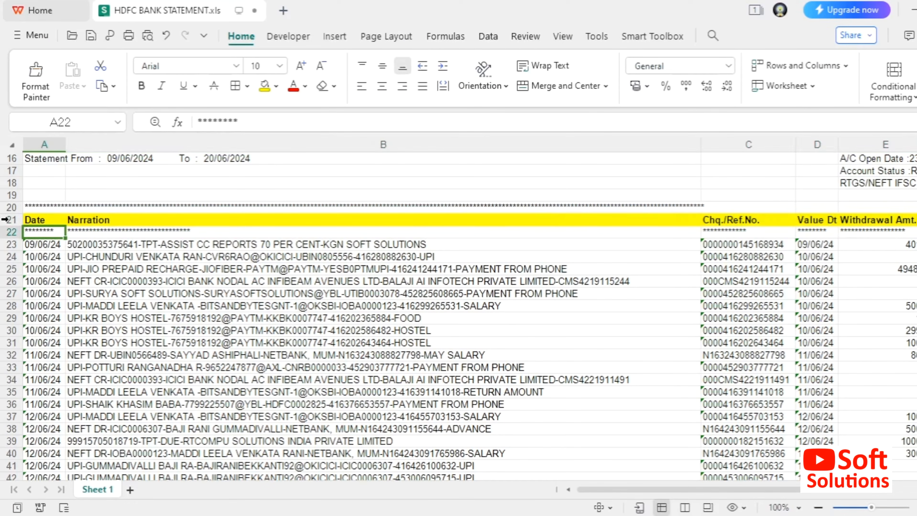
{"action": "key", "text": "Down"}
{"action": "key", "text": "Down"}
{"action": "key", "text": "Down"}
{"action": "key", "text": "Down"}
{"action": "key", "text": "Down"}
{"action": "key", "text": "Down"}
{"action": "key", "text": "Down"}
{"action": "key", "text": "Down"}
{"action": "key", "text": "Down"}
{"action": "key", "text": "Down"}
{"action": "key", "text": "Down"}
{"action": "key", "text": "Down"}
{"action": "key", "text": "Down"}
{"action": "key", "text": "Down"}
{"action": "key", "text": "Down"}
{"action": "key", "text": "Down"}
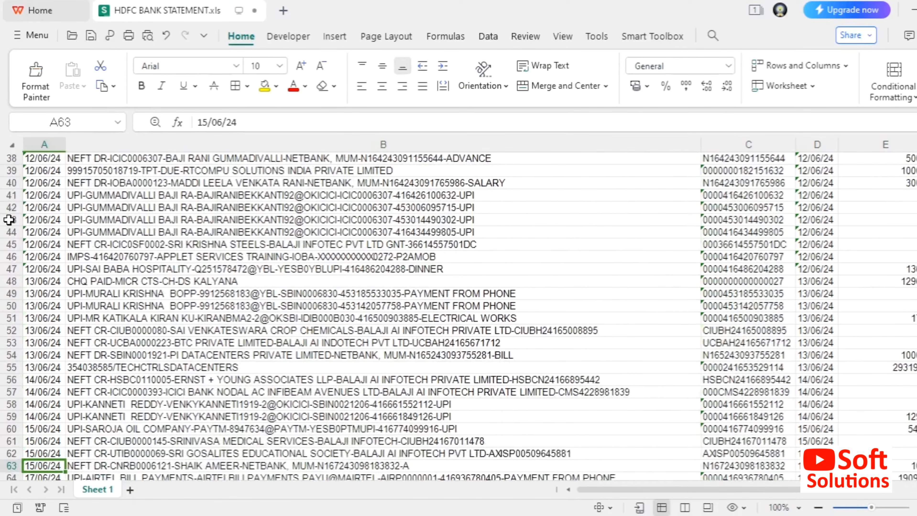
{"action": "key", "text": "Down"}
{"action": "key", "text": "Down"}
{"action": "key", "text": "Down"}
{"action": "key", "text": "Down"}
{"action": "key", "text": "Down"}
{"action": "key", "text": "Down"}
{"action": "key", "text": "Down"}
{"action": "key", "text": "Down"}
{"action": "key", "text": "Down"}
{"action": "key", "text": "Down"}
{"action": "key", "text": "Down"}
{"action": "key", "text": "Down"}
{"action": "key", "text": "Down"}
{"action": "key", "text": "Down"}
{"action": "key", "text": "Down"}
{"action": "key", "text": "Down"}
{"action": "key", "text": "Down"}
{"action": "key", "text": "Down"}
{"action": "key", "text": "Down"}
{"action": "key", "text": "Down"}
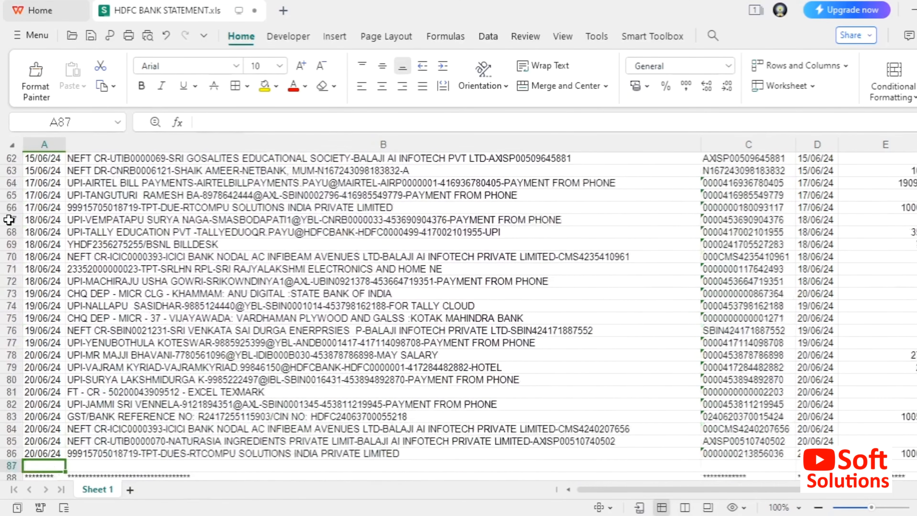
{"action": "key", "text": "Up"}
{"action": "key", "text": "Up"}
{"action": "key", "text": "Up"}
{"action": "key", "text": "Up"}
{"action": "key", "text": "Up"}
{"action": "key", "text": "Up"}
{"action": "key", "text": "Up"}
{"action": "key", "text": "Up"}
{"action": "key", "text": "Up"}
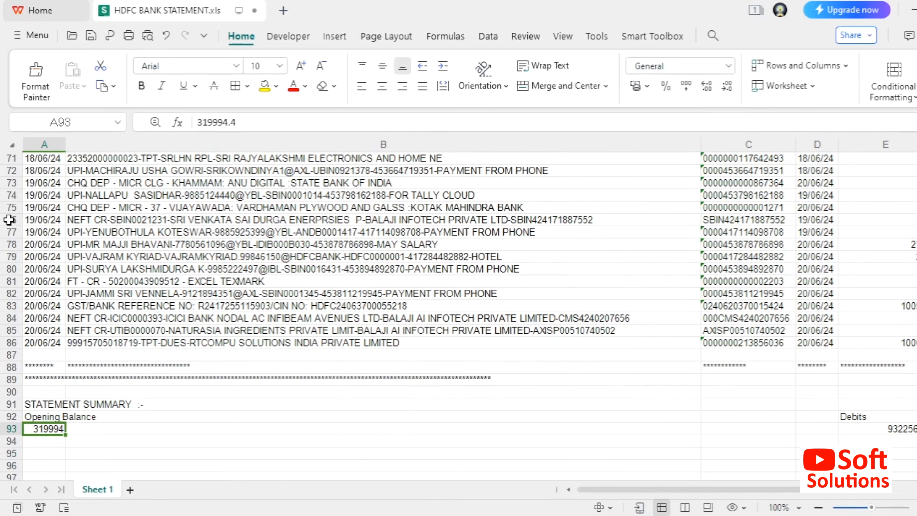
{"action": "key", "text": "Up"}
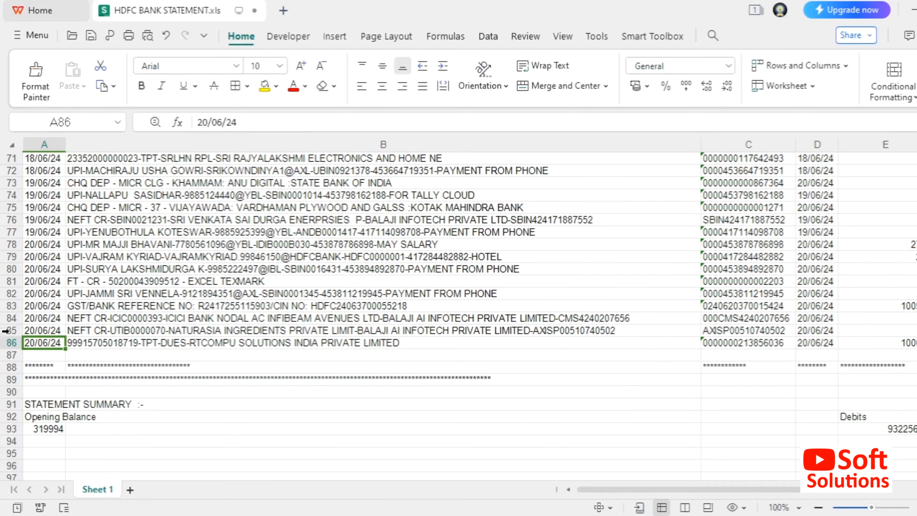
- Mark the last transaction row in the statement, switch to TallyPrime and set the import's end row to 86
{"action": "left_click", "coordinate": [5, 342]}
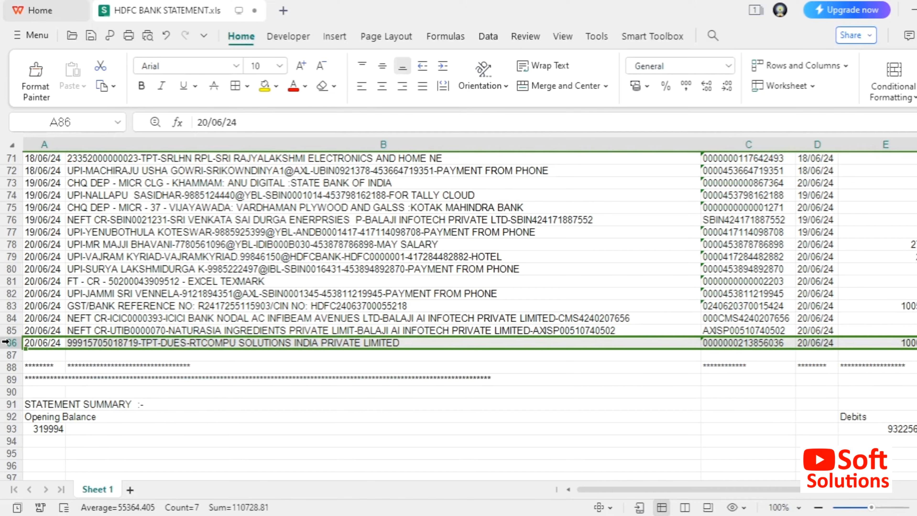
{"action": "key", "text": "alt+Tab"}
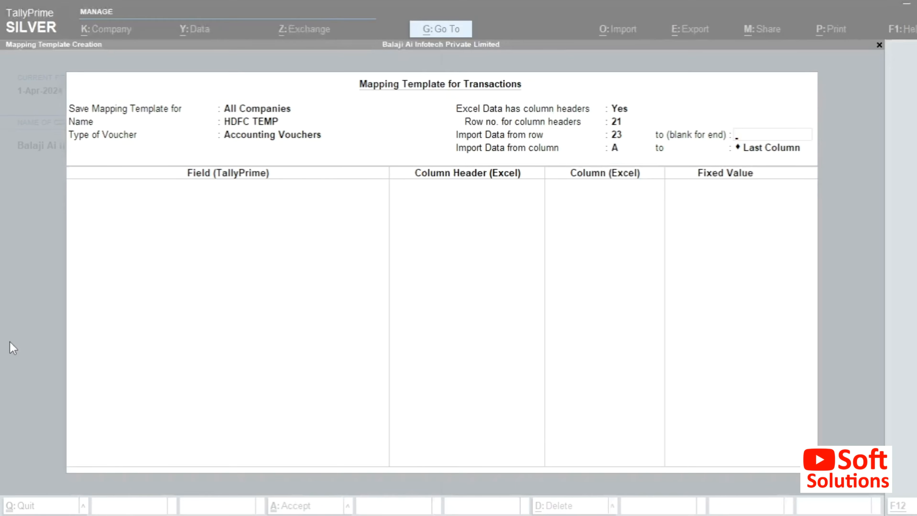
{"action": "type", "text": "86"}
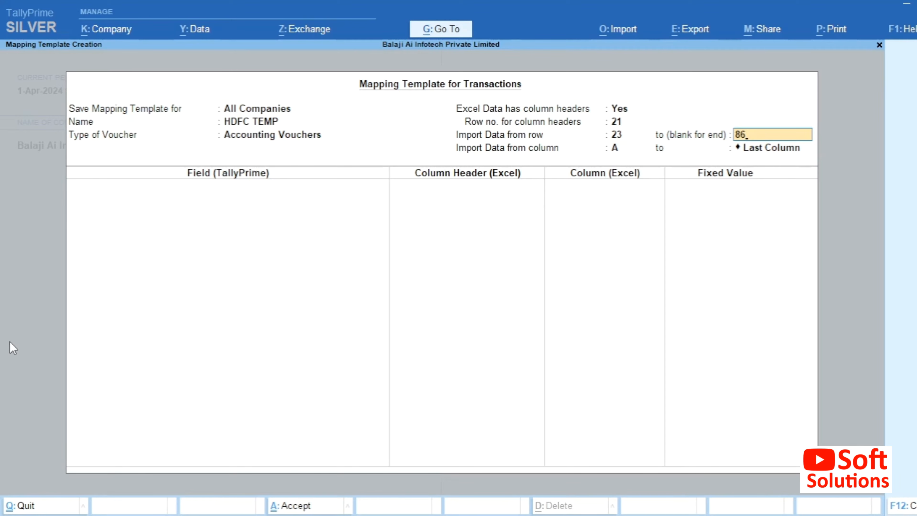
- Keep the column range from A to Last Column and map the Voucher Type Name field to the Vch Type column
{"action": "key", "text": "Return"}
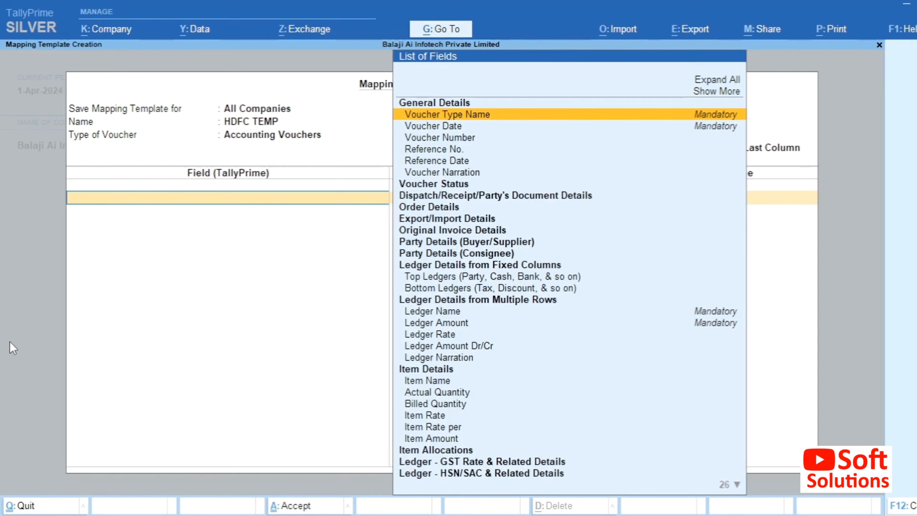
{"action": "key", "text": "Return"}
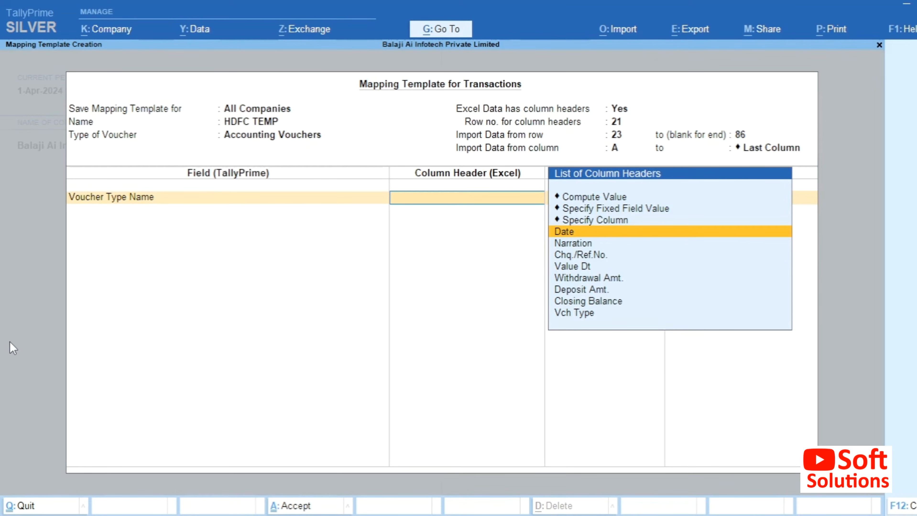
{"action": "key", "text": "Down"}
{"action": "key", "text": "Down"}
{"action": "key", "text": "Down"}
{"action": "key", "text": "Down"}
{"action": "key", "text": "Down"}
{"action": "key", "text": "Down"}
{"action": "key", "text": "Down"}
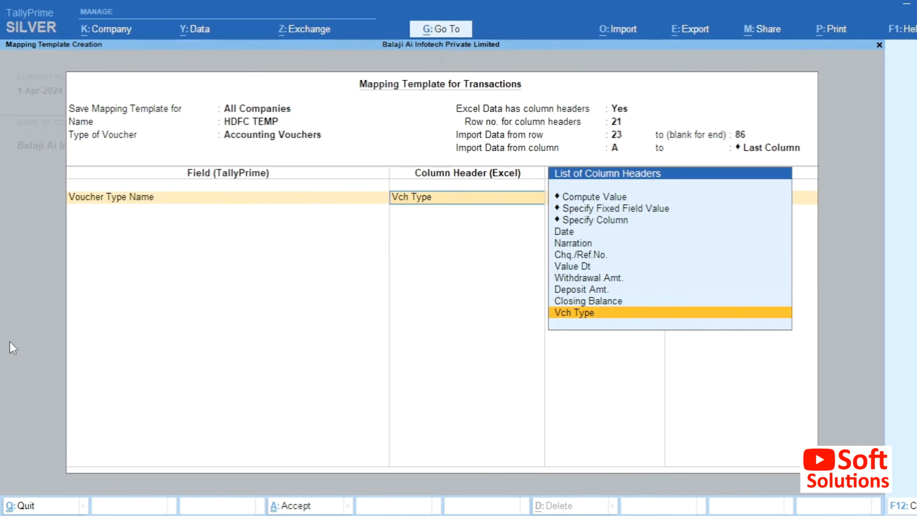
{"action": "key", "text": "Return"}
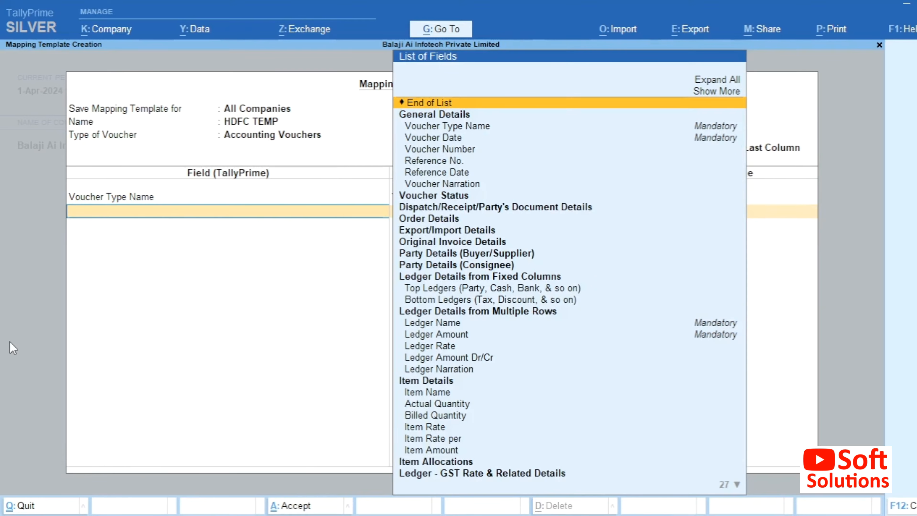
- Add the Voucher Date field and map it to the Date column of the statement
{"action": "key", "text": "Down"}
{"action": "key", "text": "Down"}
{"action": "key", "text": "Down"}
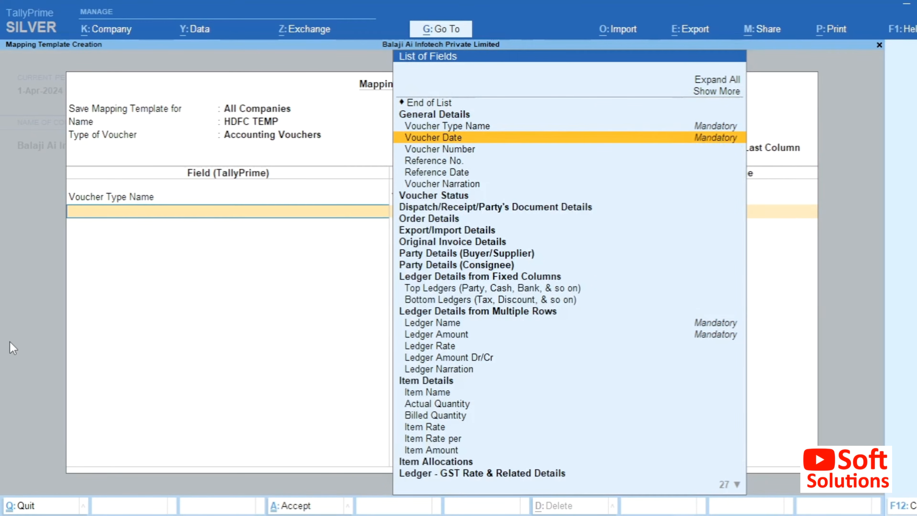
{"action": "key", "text": "Return"}
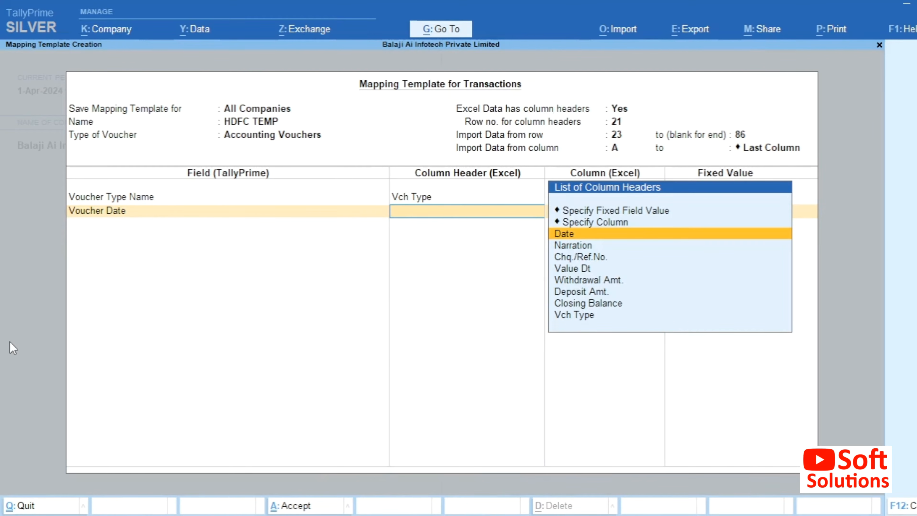
{"action": "key", "text": "Return"}
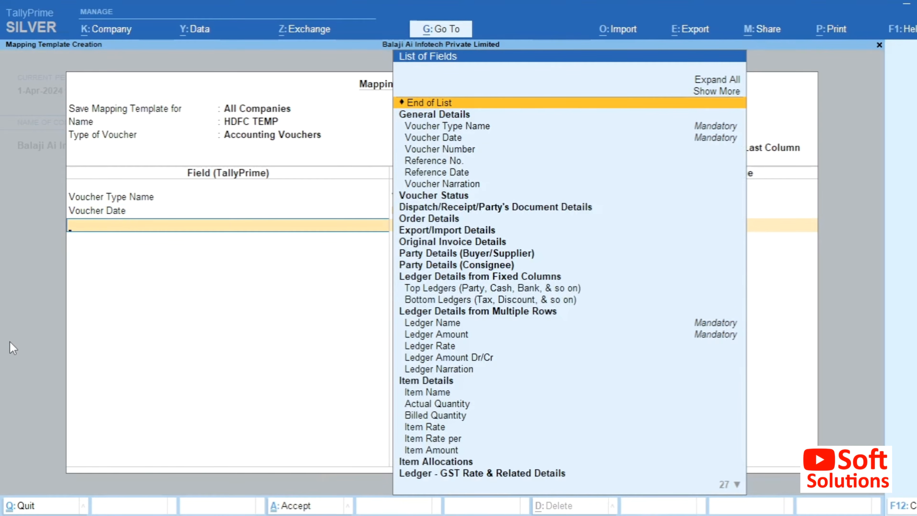
- Add the Voucher Number field as the third entry of the mapping template
{"action": "key", "text": "Down"}
{"action": "key", "text": "Down"}
{"action": "key", "text": "Down"}
{"action": "key", "text": "Down"}
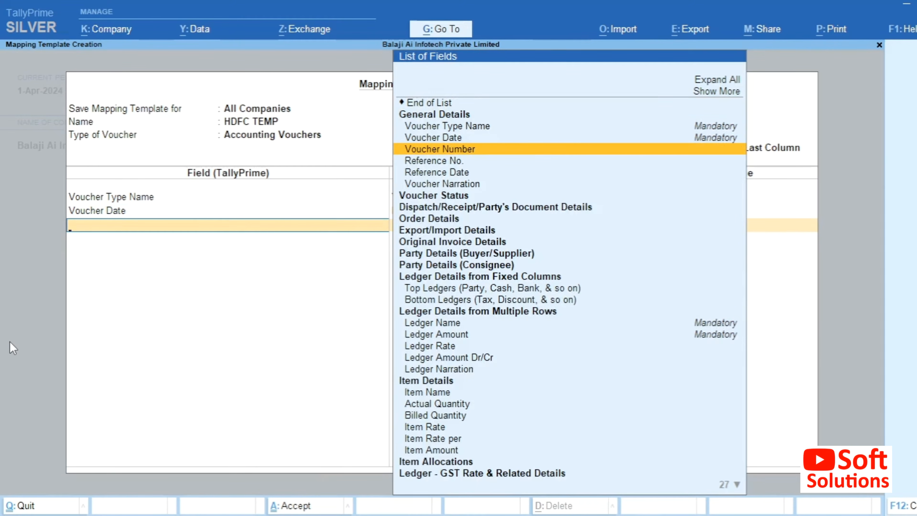
{"action": "key", "text": "Return"}
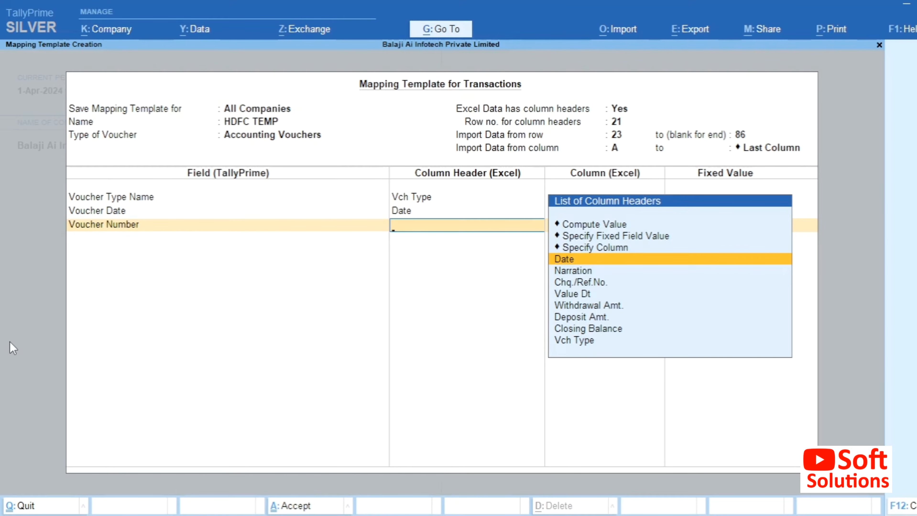
- Switch to the statement worksheet and examine the Date column and the entries in the Chq./Ref.No. column
{"action": "key", "text": "alt+Tab"}
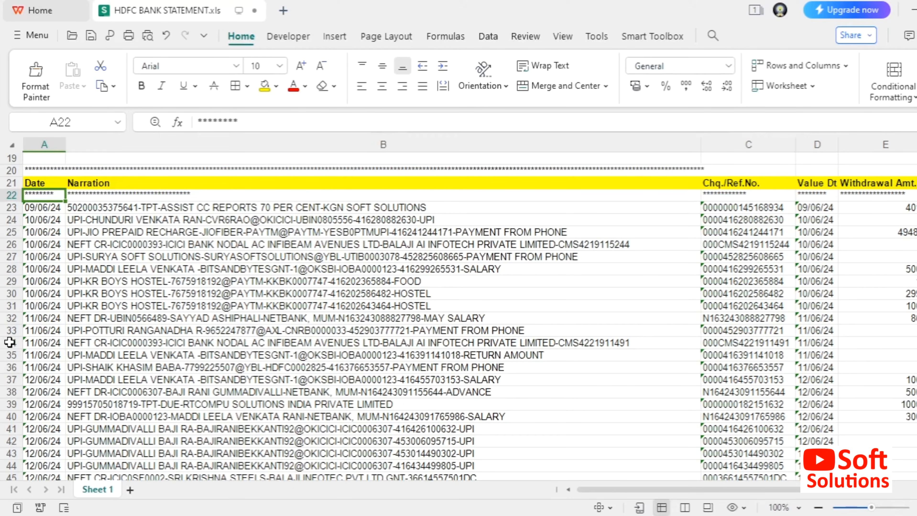
{"action": "left_click", "coordinate": [51, 145]}
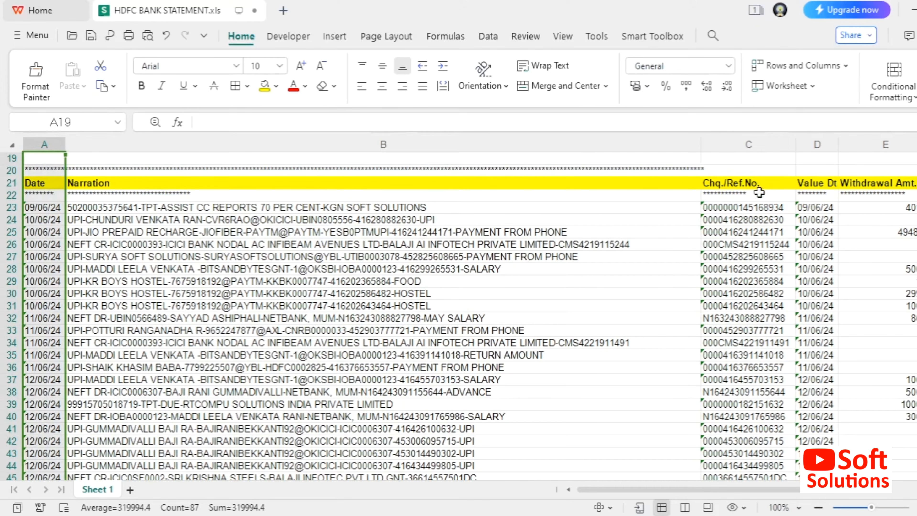
{"action": "left_click", "coordinate": [757, 205]}
{"action": "key", "text": "Down"}
{"action": "key", "text": "Down"}
{"action": "key", "text": "Down"}
{"action": "key", "text": "Down"}
{"action": "key", "text": "Down"}
{"action": "key", "text": "Down"}
{"action": "key", "text": "Down"}
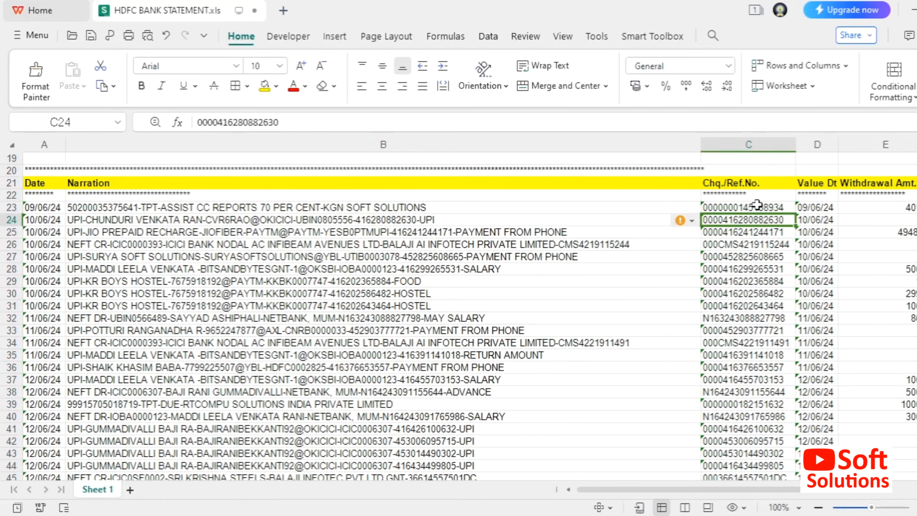
{"action": "key", "text": "Down"}
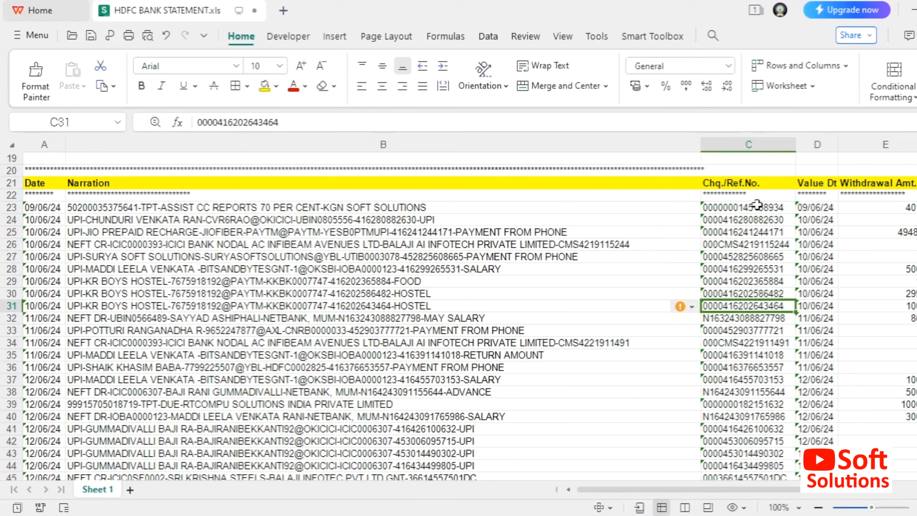
- Switch to TallyPrime and map the Voucher Number field to the Chq./Ref.No. column
{"action": "key", "text": "alt+Tab"}
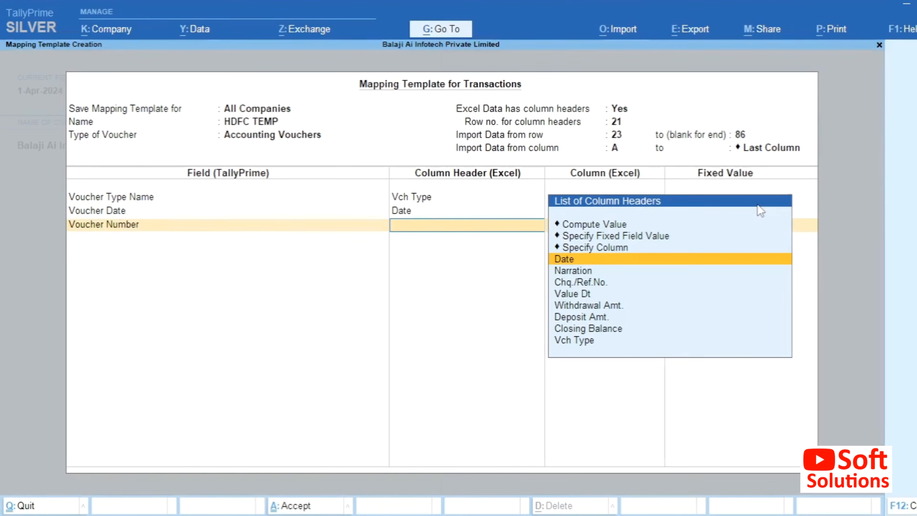
{"action": "key", "text": "Down"}
{"action": "key", "text": "Down"}
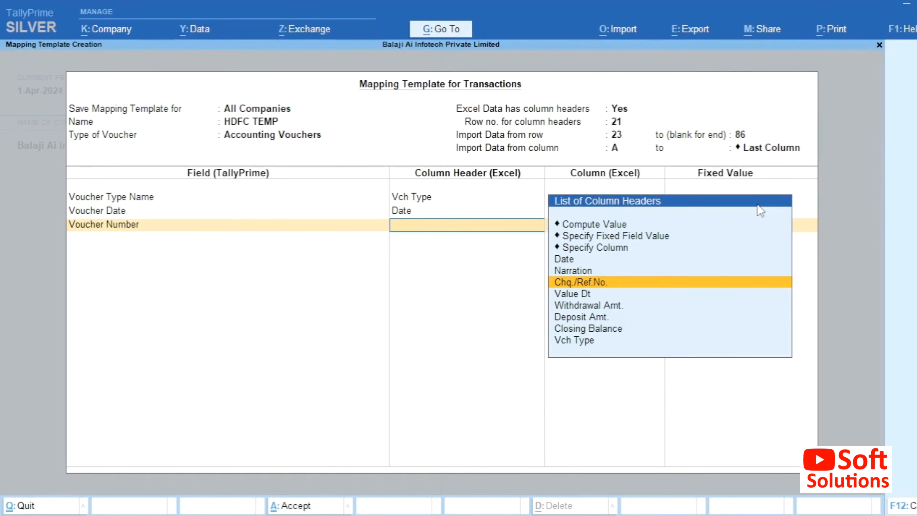
{"action": "key", "text": "Return"}
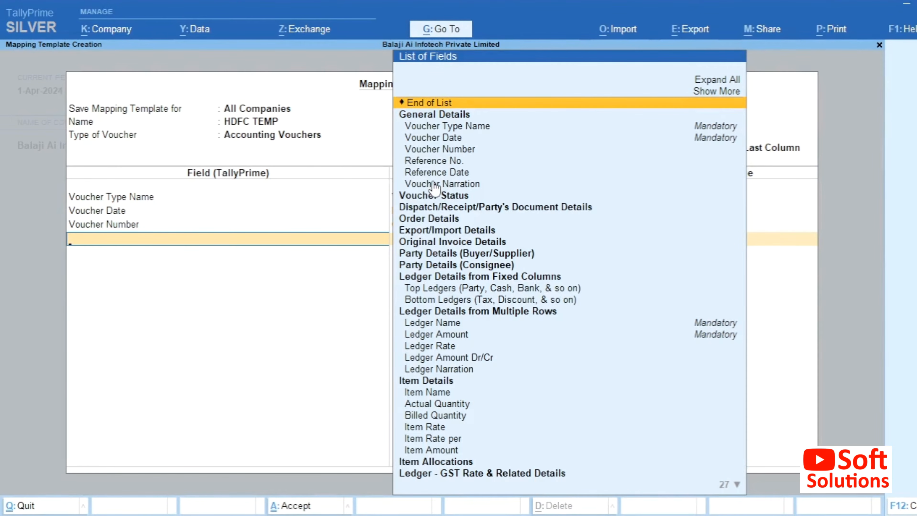
- Add the Voucher Narration field and map it to the Narration column of the statement
{"action": "type", "text": "Narra"}
{"action": "key", "text": "Down"}
{"action": "key", "text": "Down"}
{"action": "key", "text": "Up"}
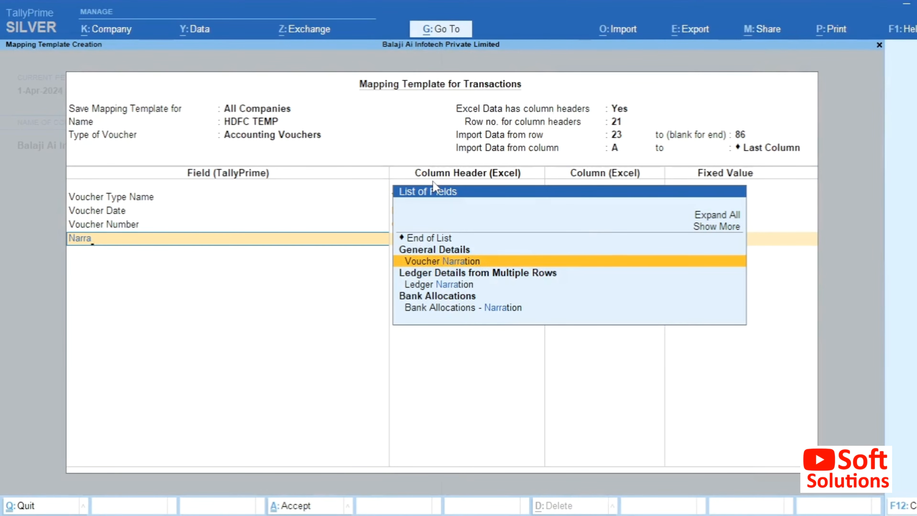
{"action": "key", "text": "Return"}
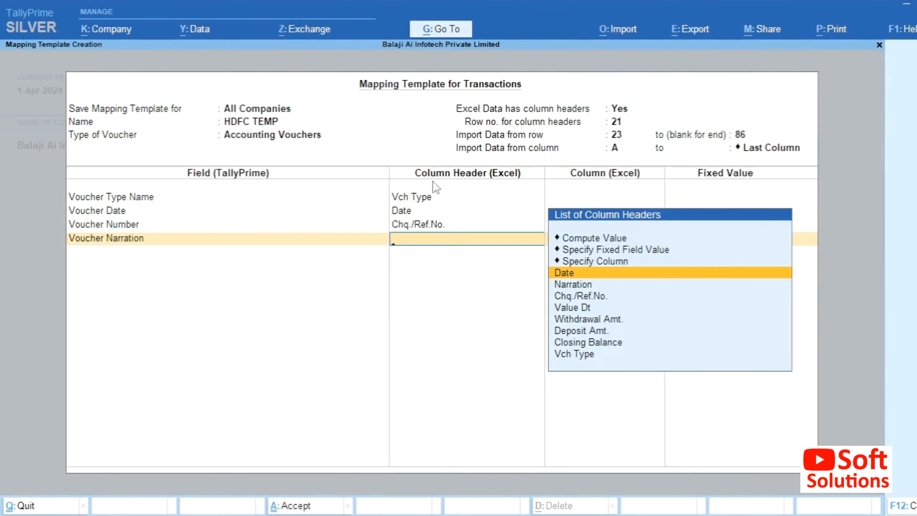
{"action": "key", "text": "Down"}
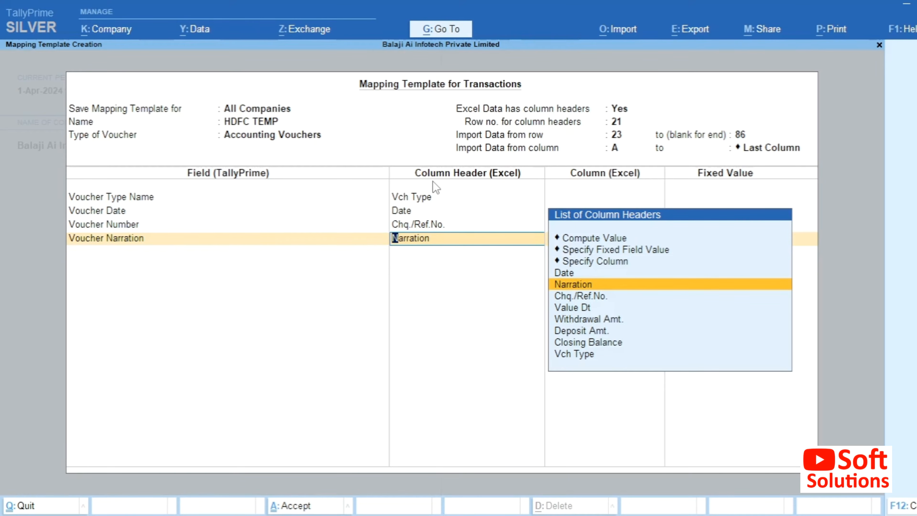
{"action": "key", "text": "Return"}
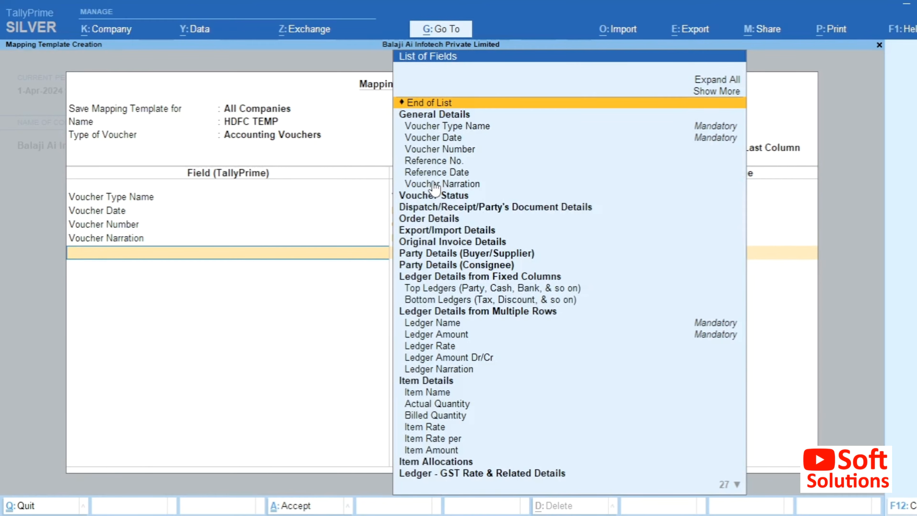
- Switch to the statement worksheet and examine the remaining column headings, especially Withdrawal Amt. and Deposit Amt
{"action": "key", "text": "alt+Tab"}
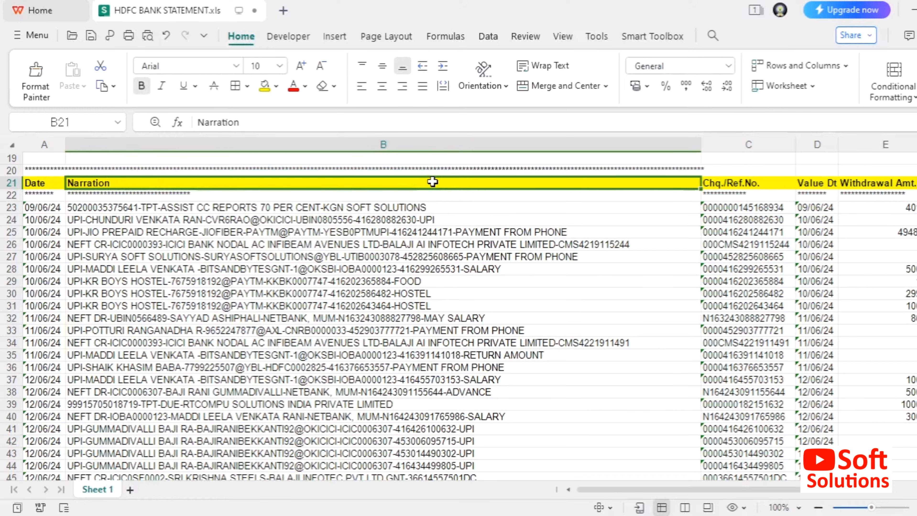
{"action": "key", "text": "Right"}
{"action": "key", "text": "Right"}
{"action": "key", "text": "Right"}
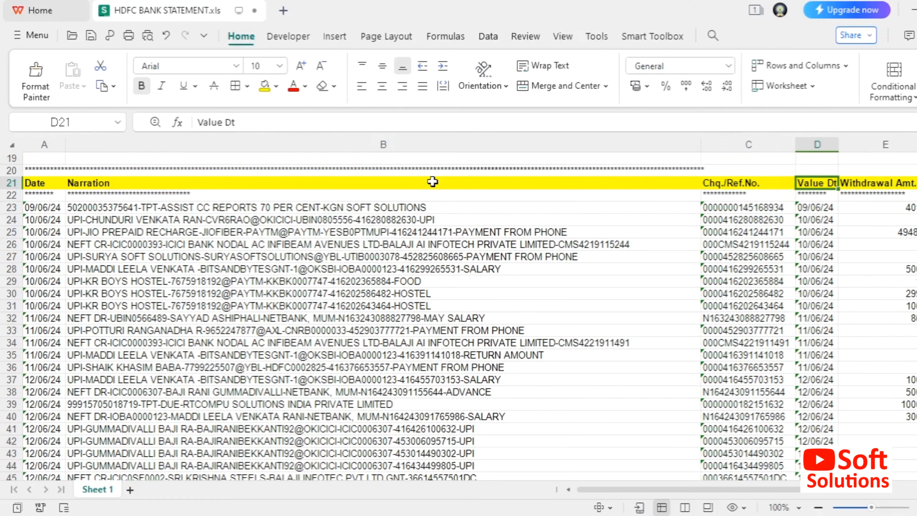
{"action": "key", "text": "Right"}
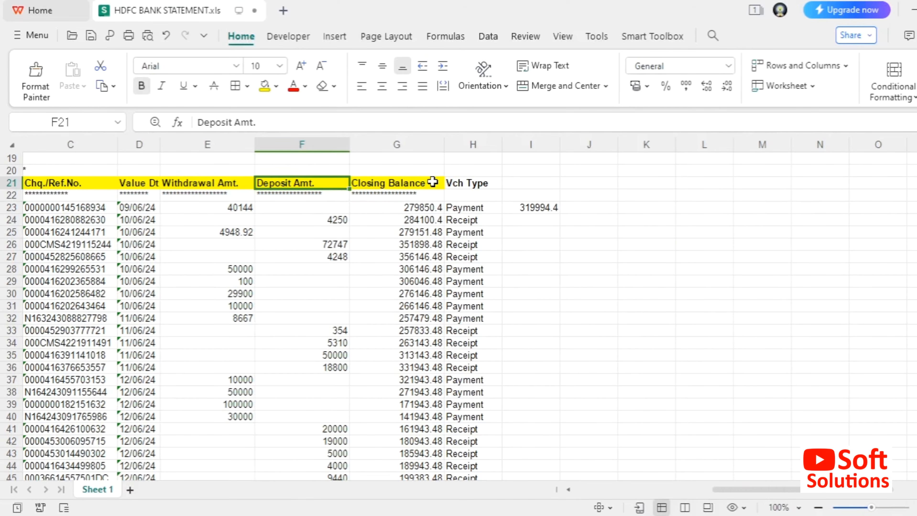
{"action": "key", "text": "Left"}
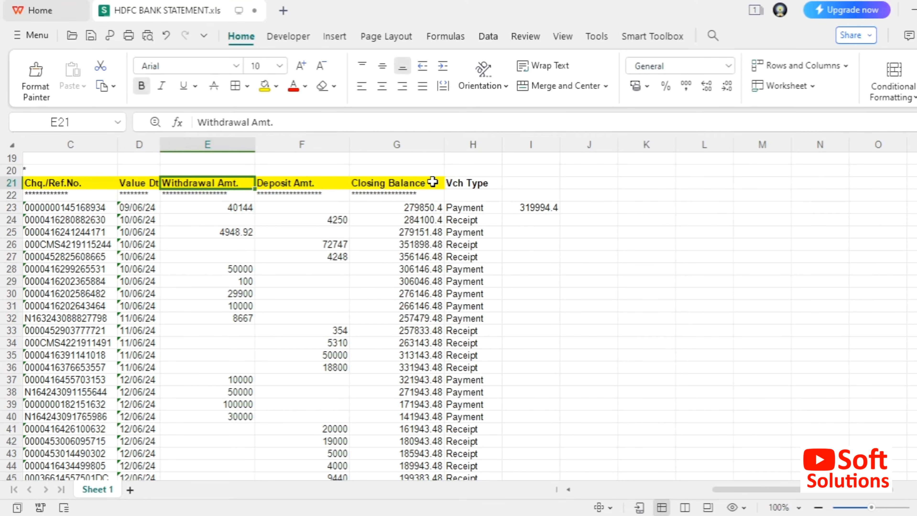
- Switch to TallyPrime and add Top Ledgers (Party, Cash, Bank, & so on) with its Ledger Name field
{"action": "key", "text": "alt+Tab"}
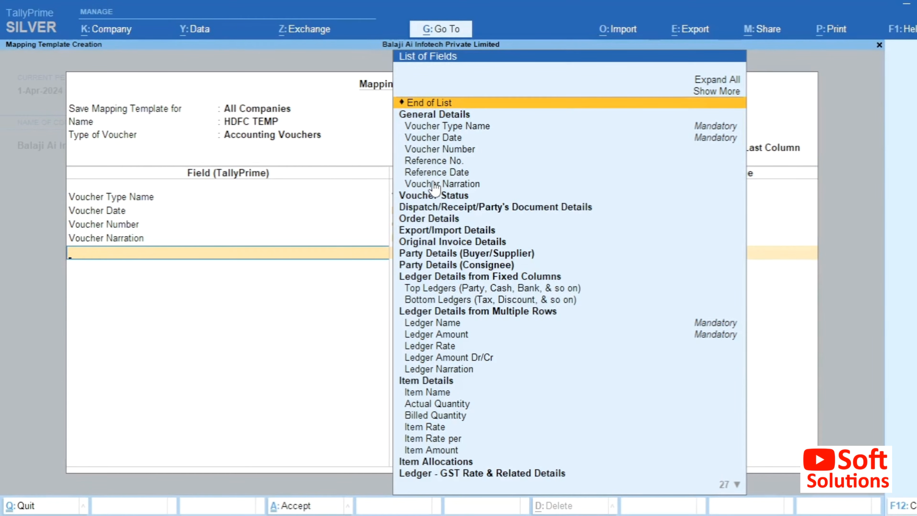
{"action": "type", "text": "Top"}
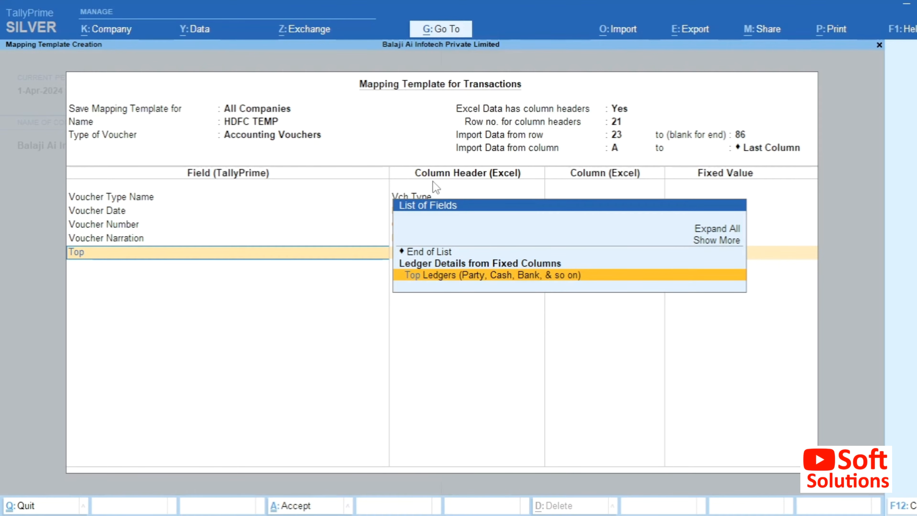
{"action": "key", "text": "Return"}
{"action": "key", "text": "Return"}
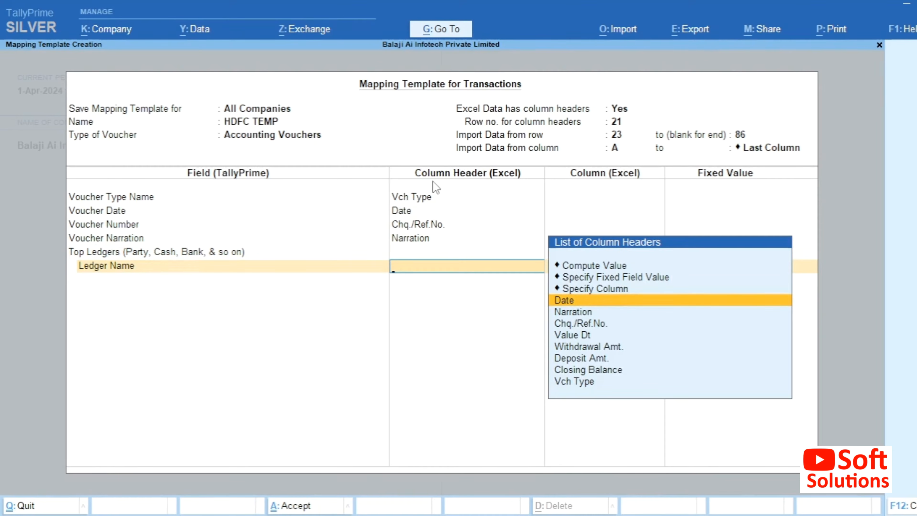
- Give the Ledger Name under Top Ledgers the fixed field value HDFC BANK
{"action": "key", "text": "Up"}
{"action": "key", "text": "Up"}
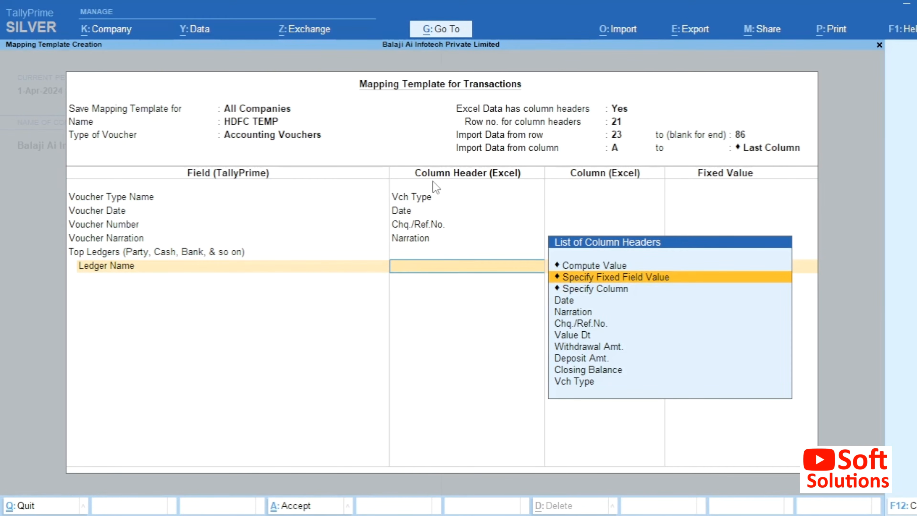
{"action": "key", "text": "Return"}
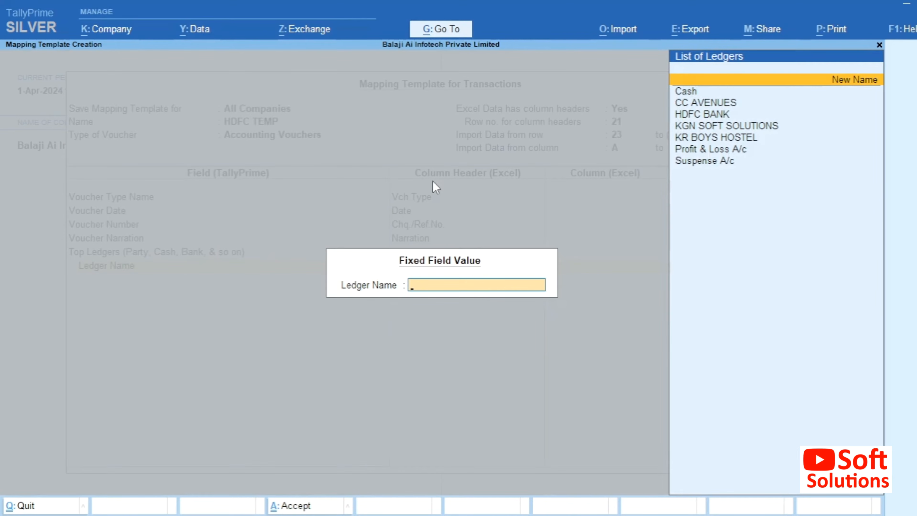
{"action": "key", "text": "Down"}
{"action": "key", "text": "Down"}
{"action": "key", "text": "Down"}
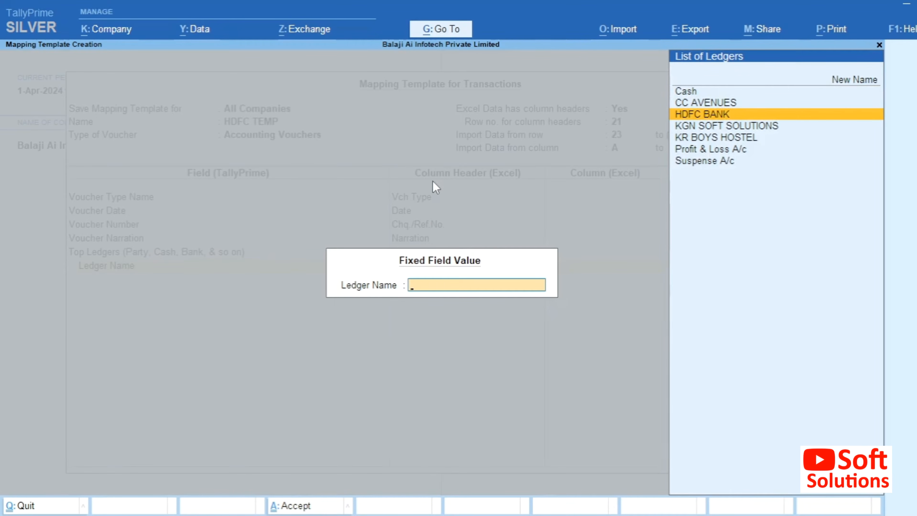
{"action": "key", "text": "Return"}
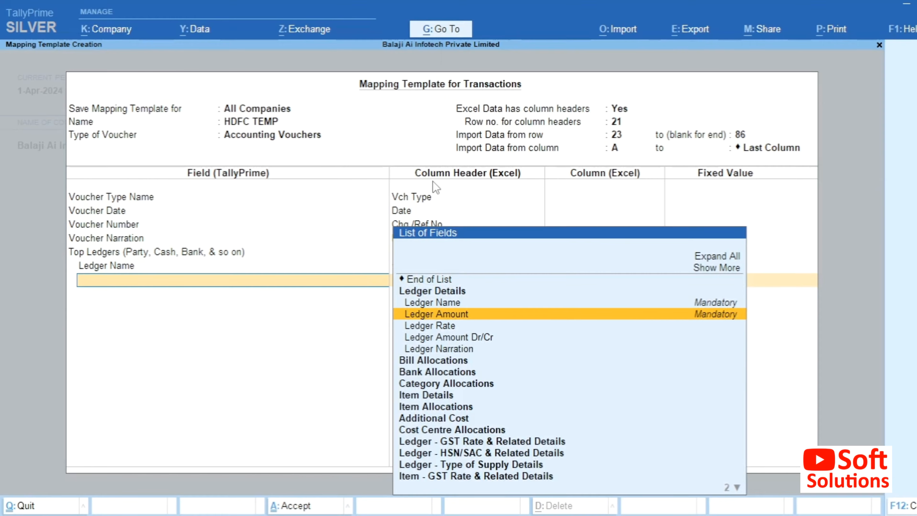
- Add the Ledger Amount field under Top Ledgers and set its source to Compute Value
{"action": "key", "text": "Return"}
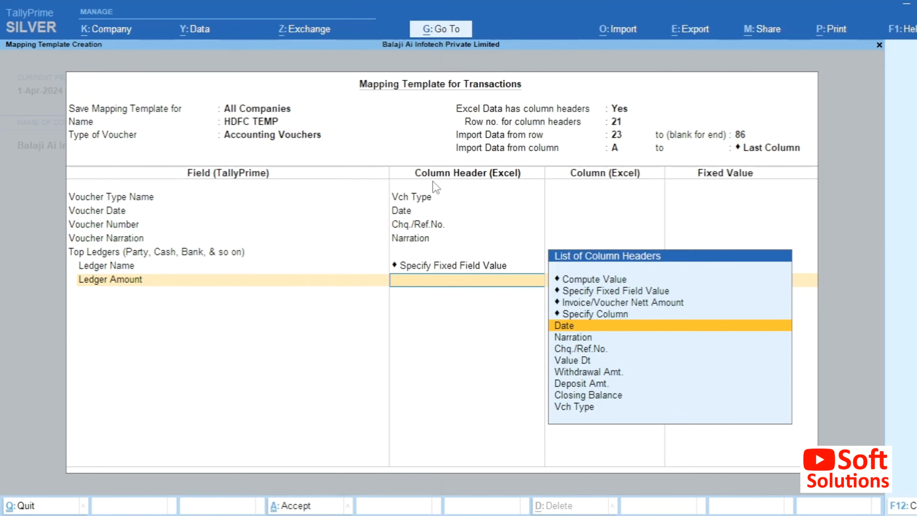
{"action": "key", "text": "alt+Tab"}
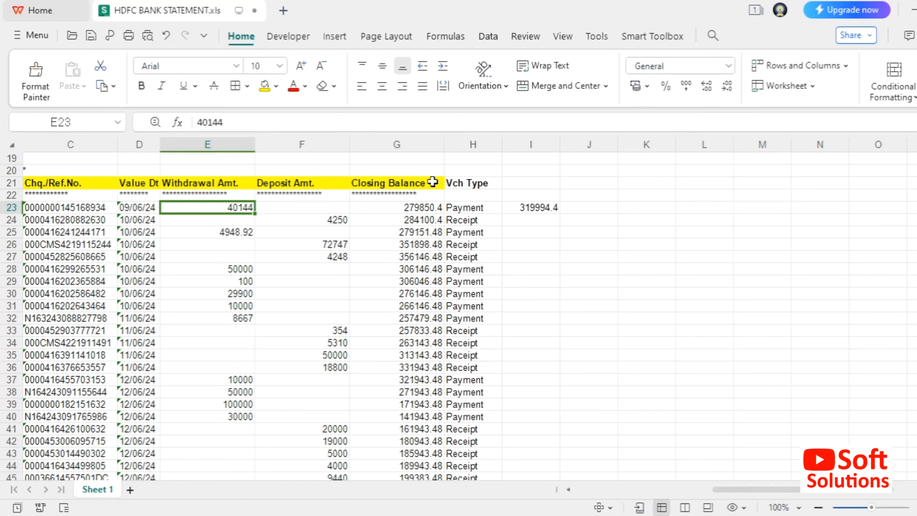
{"action": "key", "text": "alt+Tab"}
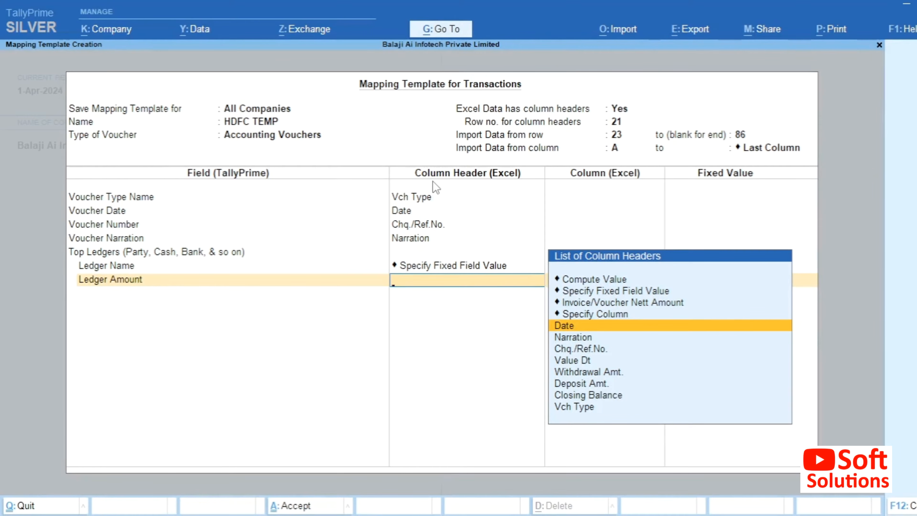
{"action": "key", "text": "Up"}
{"action": "key", "text": "Up"}
{"action": "key", "text": "Up"}
{"action": "key", "text": "Up"}
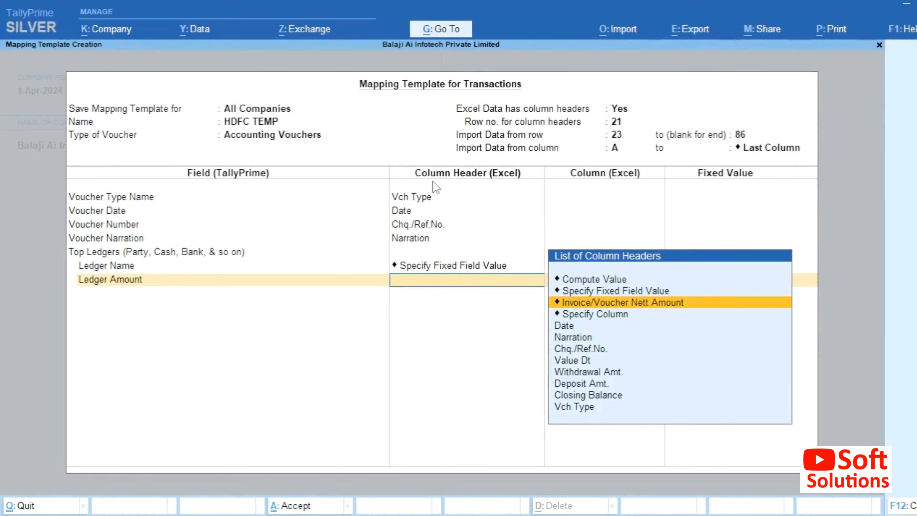
{"action": "key", "text": "Return"}
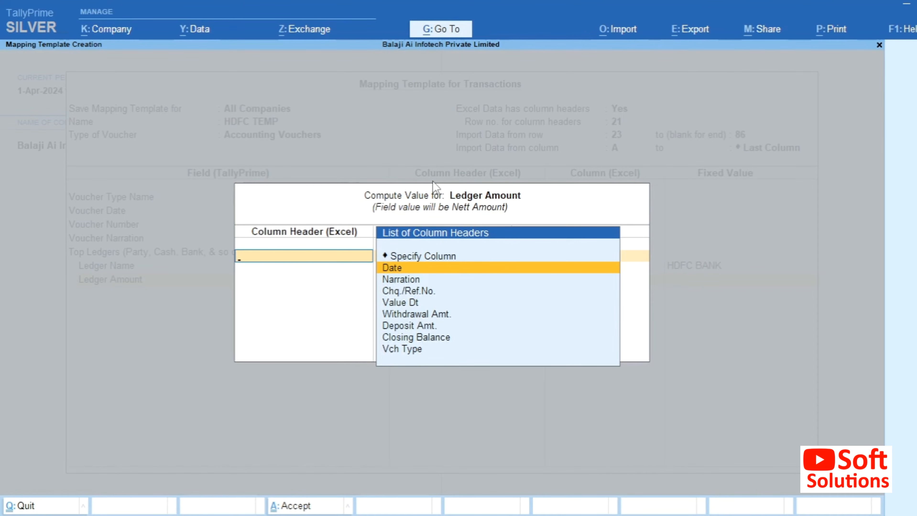
- Include the Withdrawal Amt. column in the Top Ledgers amount computation as Cr
{"action": "key", "text": "Down"}
{"action": "key", "text": "Down"}
{"action": "key", "text": "Down"}
{"action": "key", "text": "Down"}
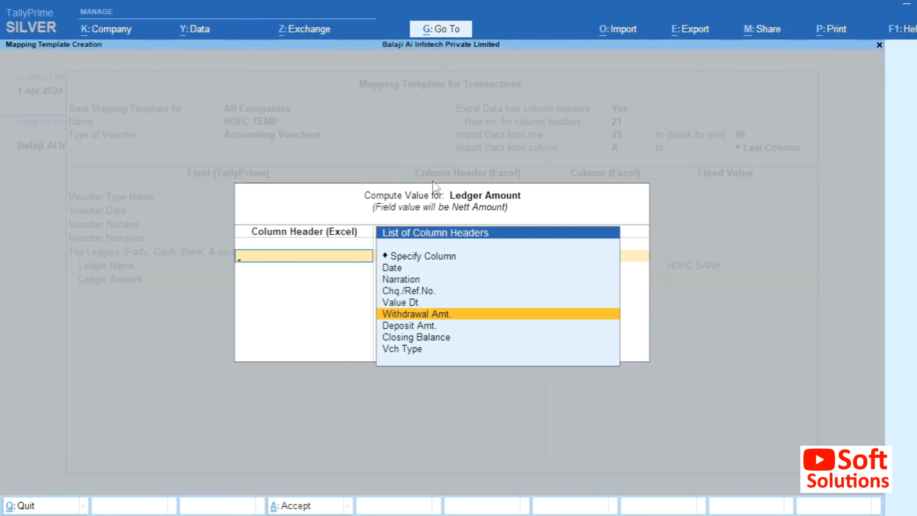
{"action": "key", "text": "Return"}
{"action": "key", "text": "Down"}
{"action": "key", "text": "Down"}
{"action": "key", "text": "Down"}
{"action": "key", "text": "Down"}
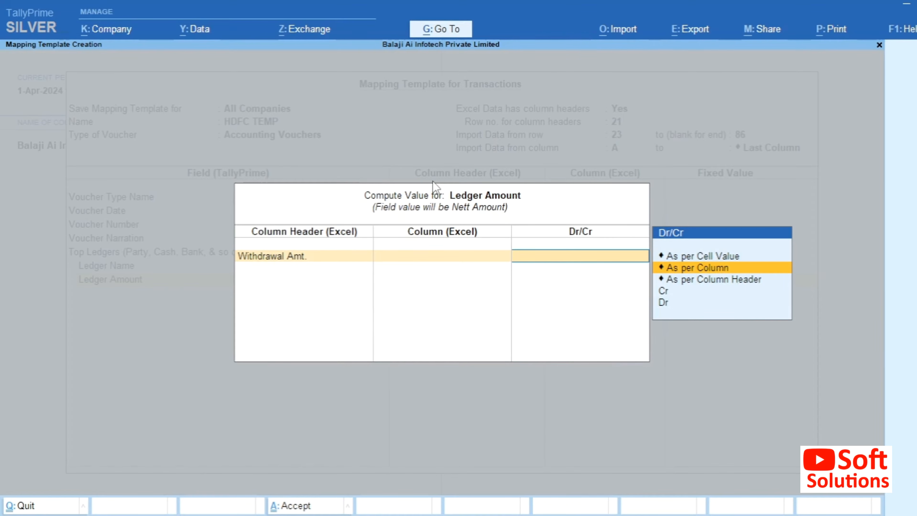
{"action": "key", "text": "Up"}
{"action": "key", "text": "Return"}
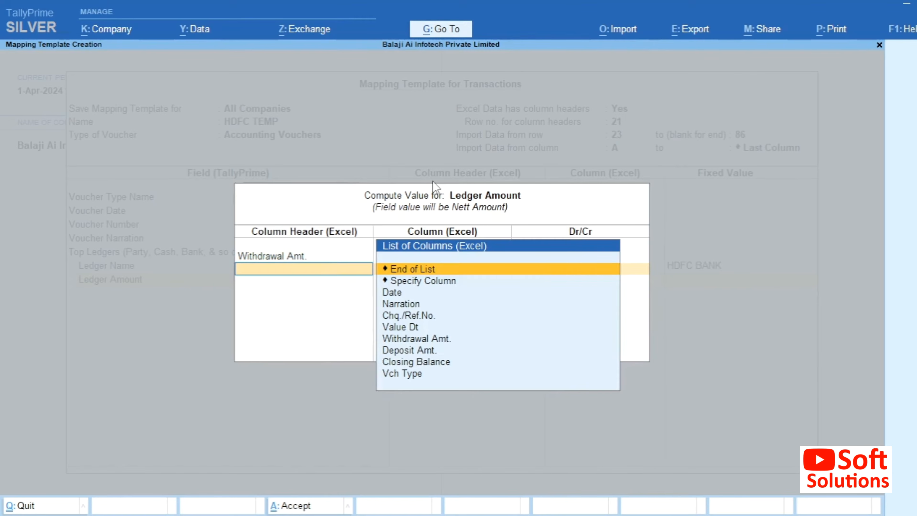
- Include the Deposit Amt. column in the Top Ledgers amount computation as Dr and finish the computation
{"action": "key", "text": "Down"}
{"action": "key", "text": "Down"}
{"action": "key", "text": "Down"}
{"action": "key", "text": "Down"}
{"action": "key", "text": "Down"}
{"action": "key", "text": "Down"}
{"action": "key", "text": "Down"}
{"action": "key", "text": "Down"}
{"action": "key", "text": "Down"}
{"action": "key", "text": "Up"}
{"action": "key", "text": "Up"}
{"action": "key", "text": "Return"}
{"action": "key", "text": "Down"}
{"action": "key", "text": "Down"}
{"action": "key", "text": "Down"}
{"action": "key", "text": "Down"}
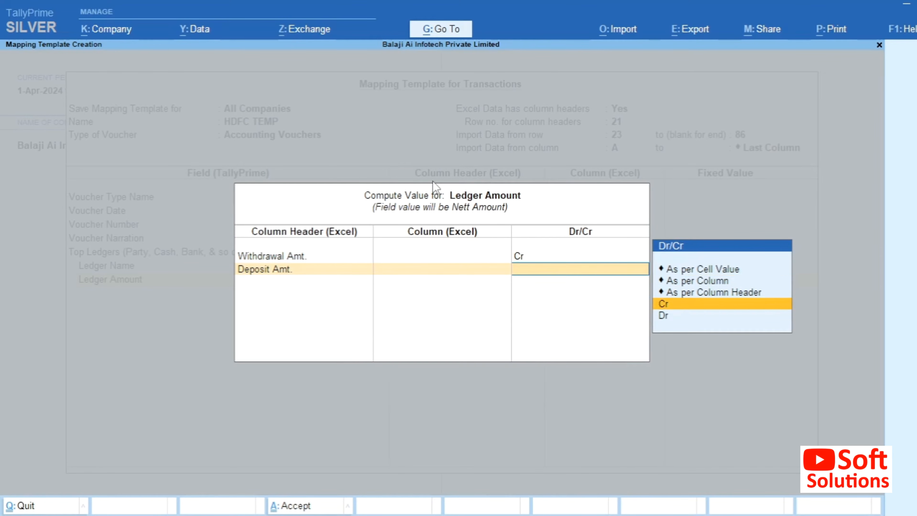
{"action": "key", "text": "Return"}
{"action": "key", "text": "BackSpace"}
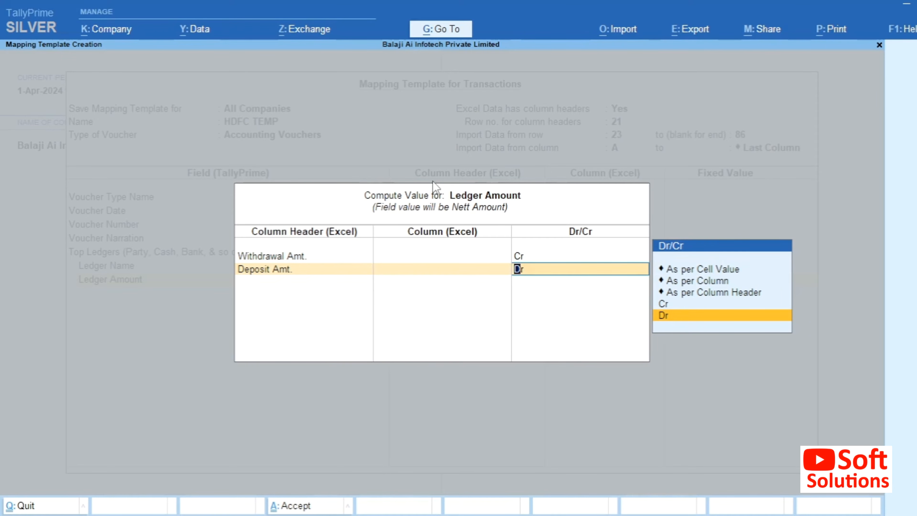
{"action": "key", "text": "Return"}
{"action": "key", "text": "Return"}
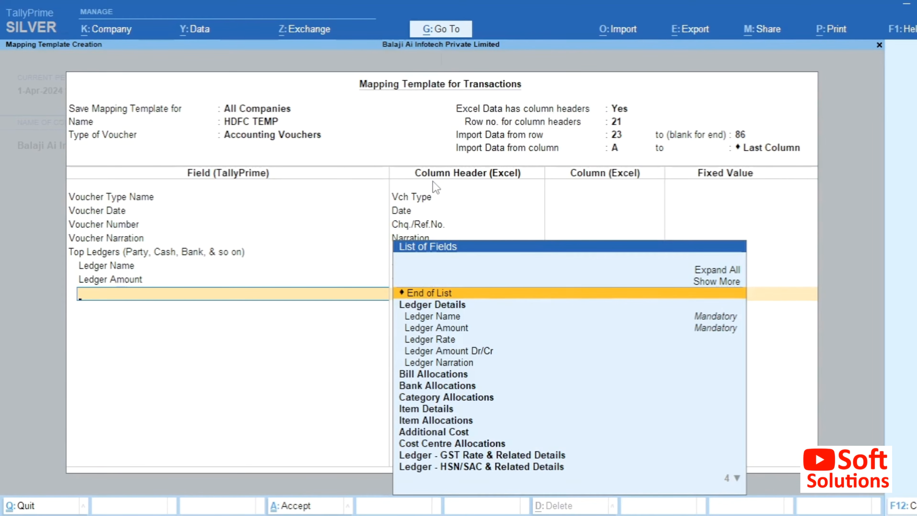
- End the Top Ledgers fields and add Bottom Ledgers (Tax, Discount, & so on) with its Ledger Name field
{"action": "key", "text": "Return"}
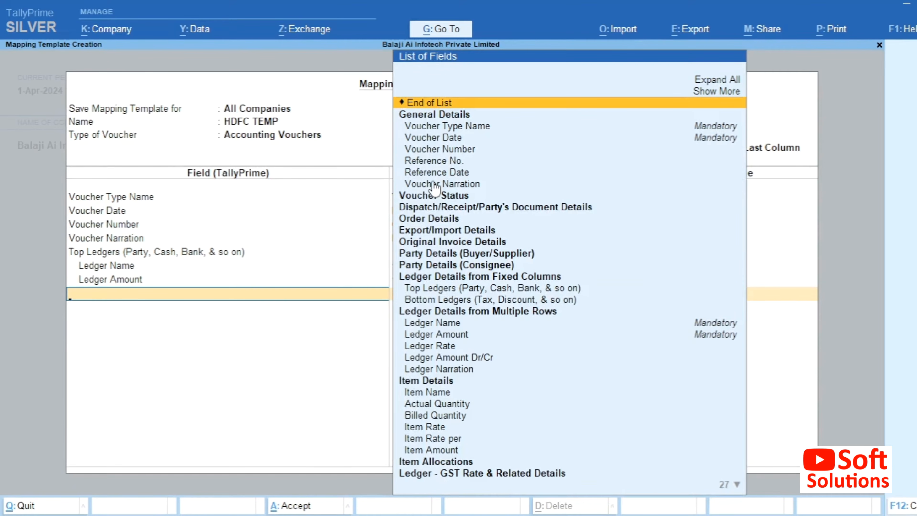
{"action": "type", "text": "bo"}
{"action": "key", "text": "Return"}
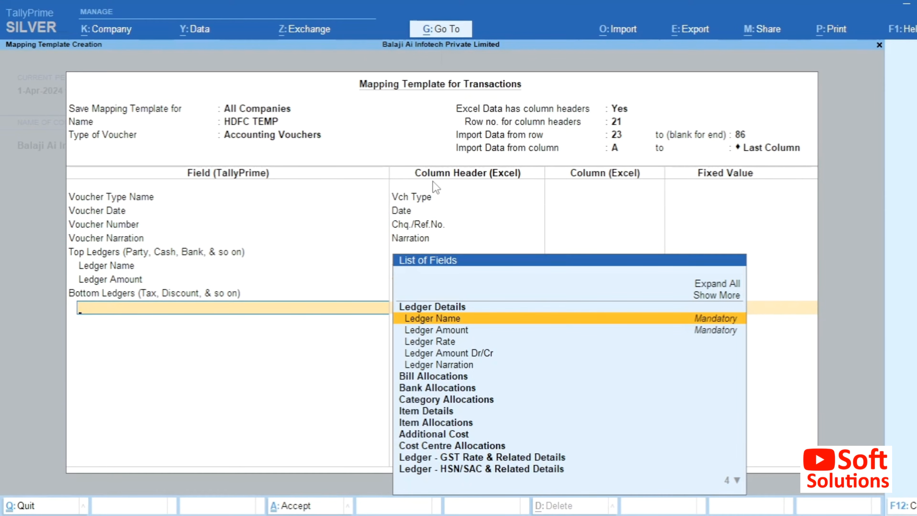
{"action": "key", "text": "Return"}
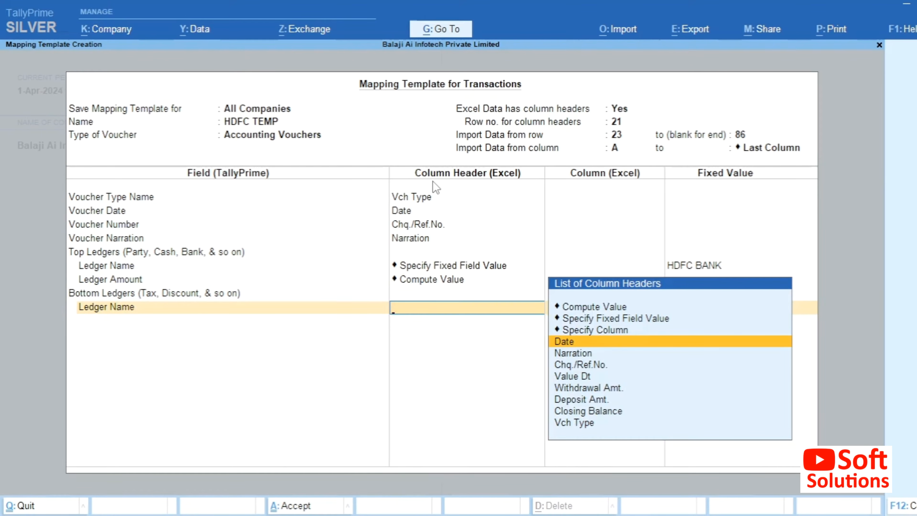
- Check the Narration column in the statement worksheet, and in TallyPrime give the Bottom Ledgers' Ledger Name the fixed value Suspense A/c
{"action": "key", "text": "alt+Tab"}
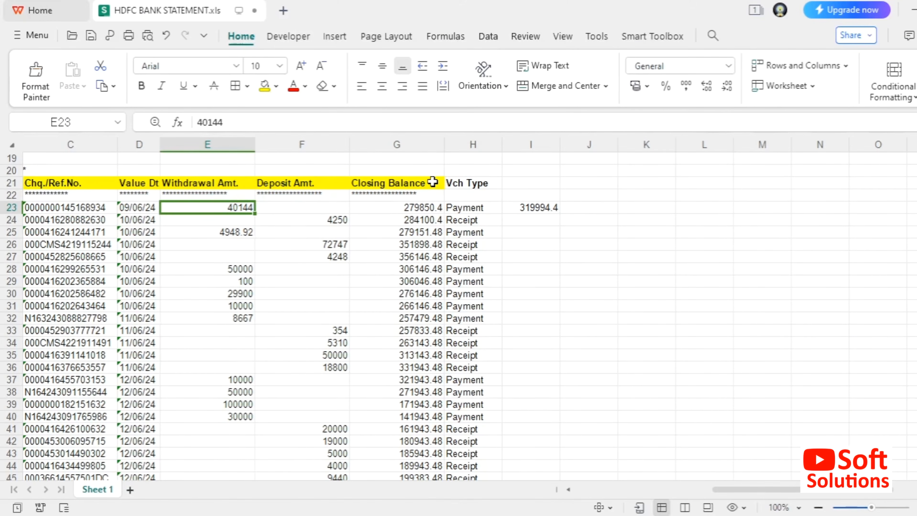
{"action": "key", "text": "Home"}
{"action": "key", "text": "Right"}
{"action": "key", "text": "Right"}
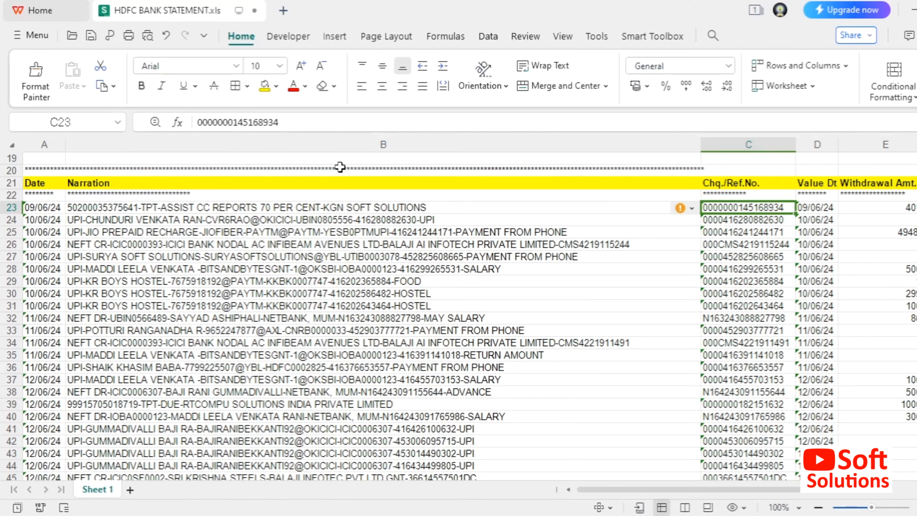
{"action": "key", "text": "alt+Tab"}
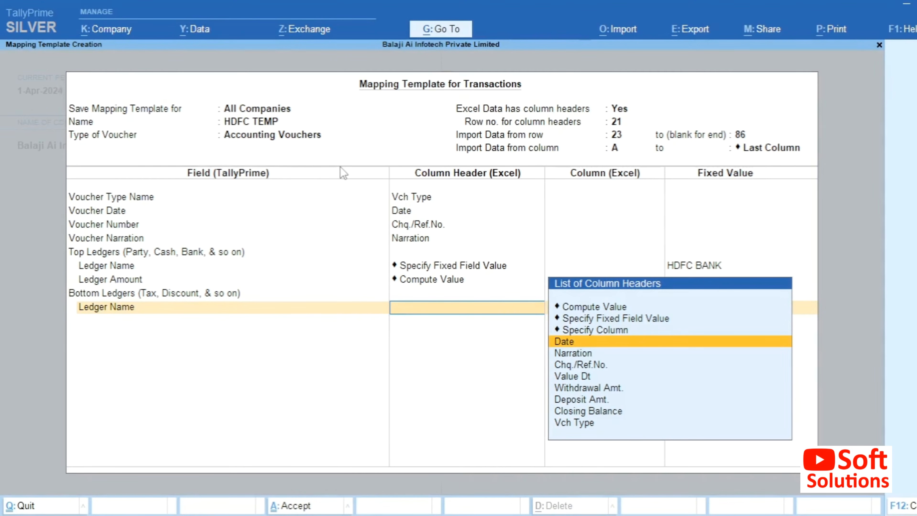
{"action": "key", "text": "Up"}
{"action": "key", "text": "Up"}
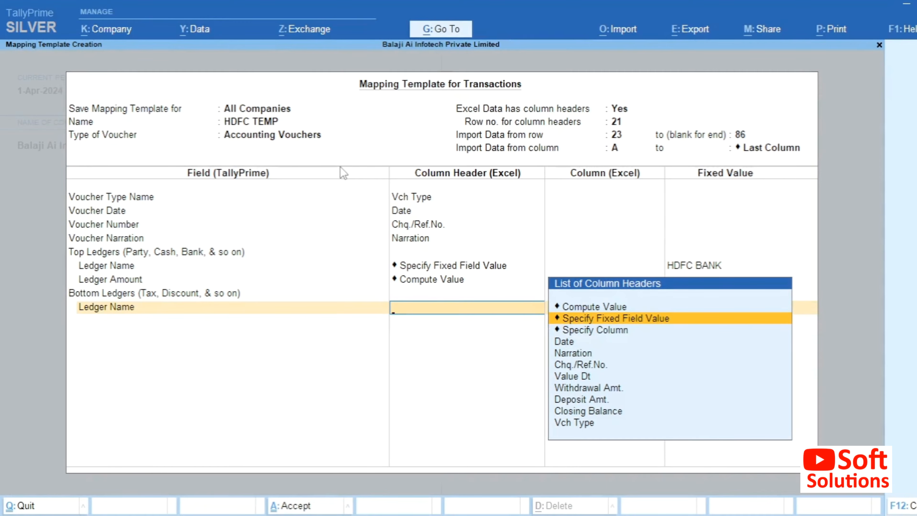
{"action": "key", "text": "Return"}
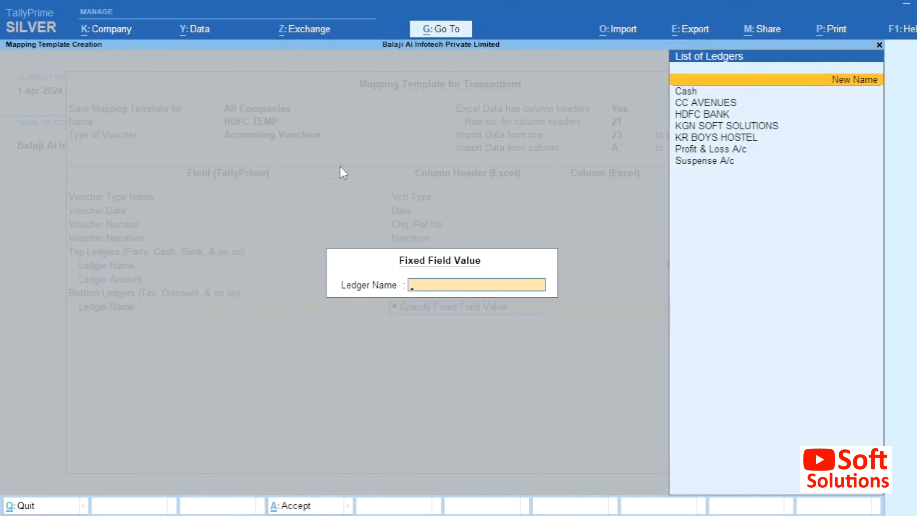
{"action": "key", "text": "Down"}
{"action": "key", "text": "Down"}
{"action": "key", "text": "Down"}
{"action": "key", "text": "Down"}
{"action": "key", "text": "Down"}
{"action": "key", "text": "Down"}
{"action": "key", "text": "Down"}
{"action": "key", "text": "Return"}
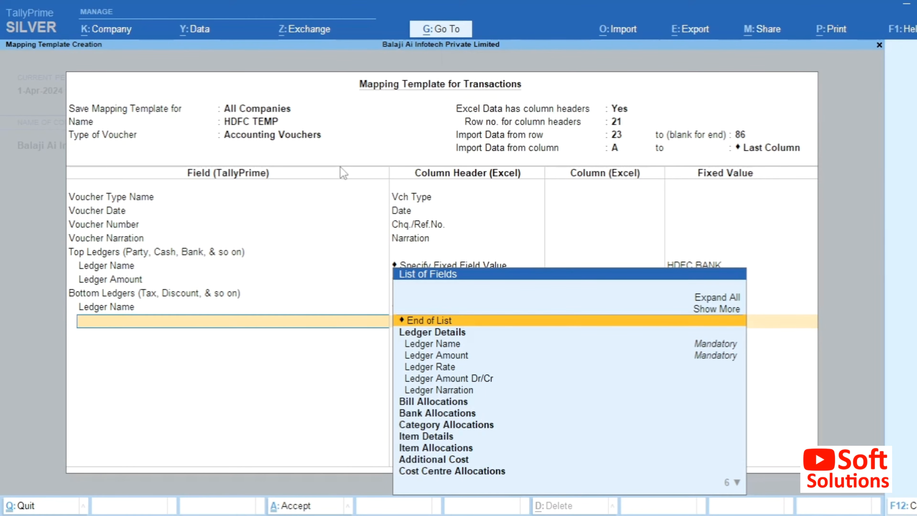
- Add the Ledger Amount field under Bottom Ledgers and set its source to Compute Value
{"action": "key", "text": "Down"}
{"action": "key", "text": "Down"}
{"action": "key", "text": "Return"}
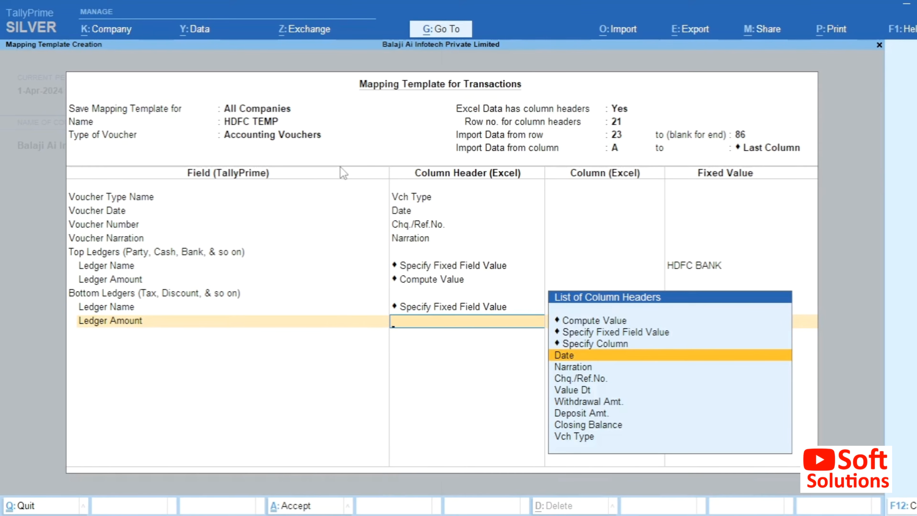
{"action": "key", "text": "Up"}
{"action": "key", "text": "Up"}
{"action": "key", "text": "Up"}
{"action": "key", "text": "Return"}
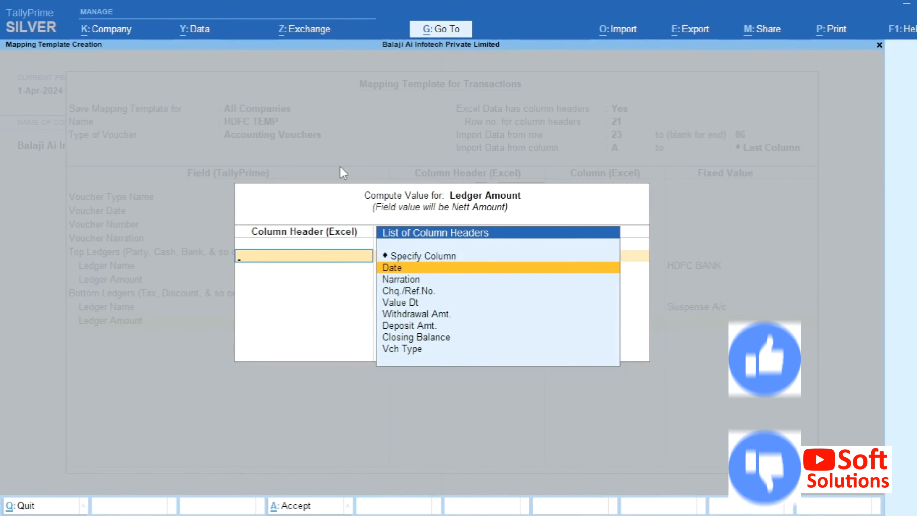
- Include the Withdrawal Amt. column in the Bottom Ledgers amount computation as Dr
{"action": "key", "text": "Down"}
{"action": "key", "text": "Down"}
{"action": "key", "text": "Down"}
{"action": "key", "text": "Down"}
{"action": "key", "text": "Return"}
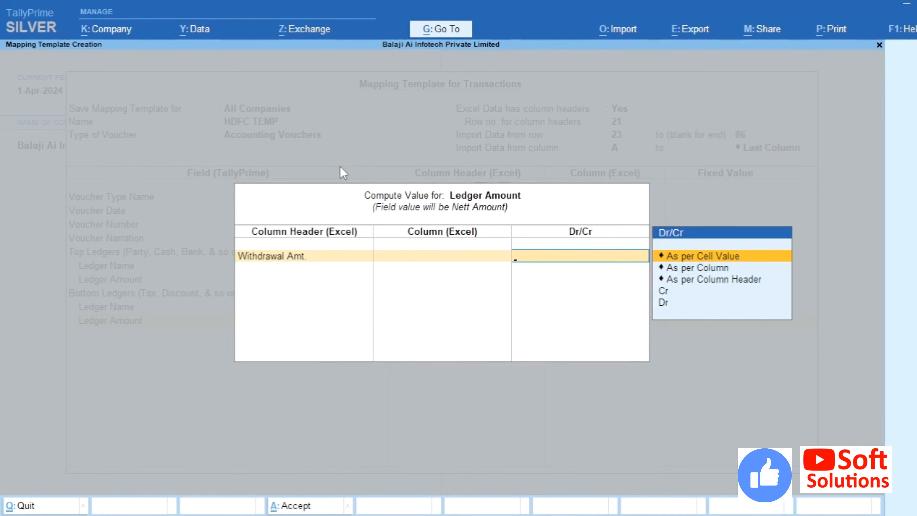
{"action": "key", "text": "Down"}
{"action": "key", "text": "Down"}
{"action": "key", "text": "Down"}
{"action": "key", "text": "Down"}
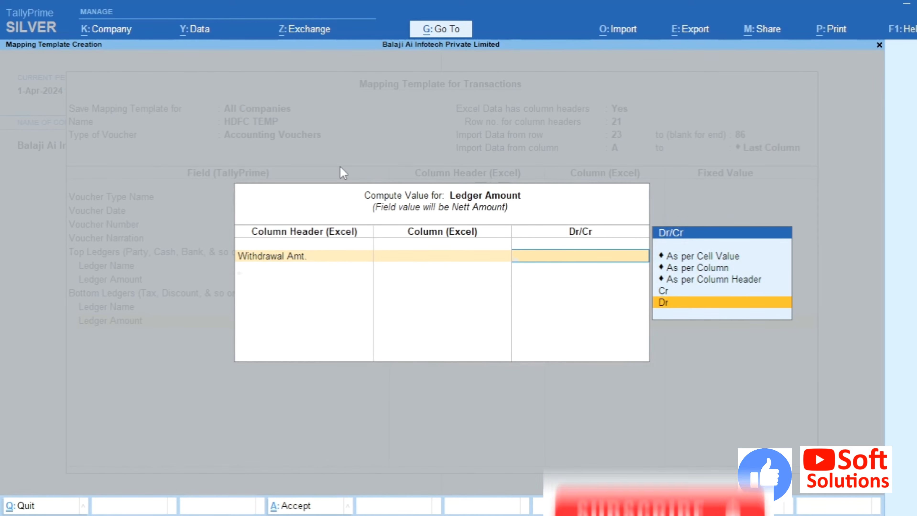
{"action": "key", "text": "Return"}
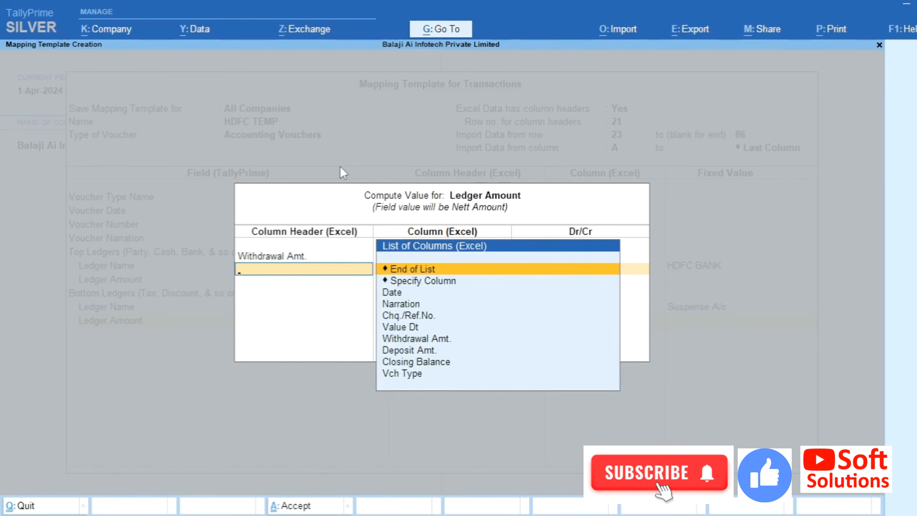
- Include the Deposit Amt. column in the Bottom Ledgers amount computation as Cr and finish the computation
{"action": "key", "text": "Down"}
{"action": "key", "text": "Down"}
{"action": "key", "text": "Down"}
{"action": "key", "text": "Down"}
{"action": "key", "text": "Down"}
{"action": "key", "text": "Down"}
{"action": "key", "text": "Down"}
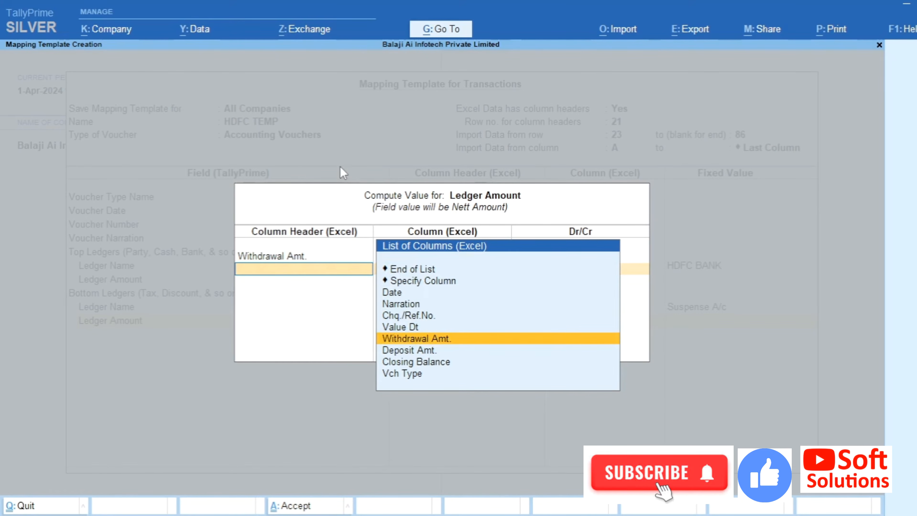
{"action": "key", "text": "Return"}
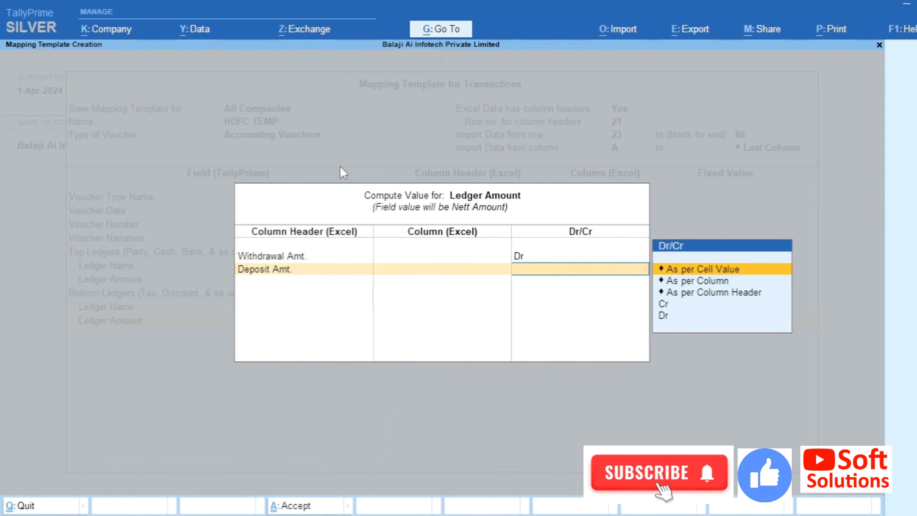
{"action": "key", "text": "Down"}
{"action": "key", "text": "Down"}
{"action": "key", "text": "Down"}
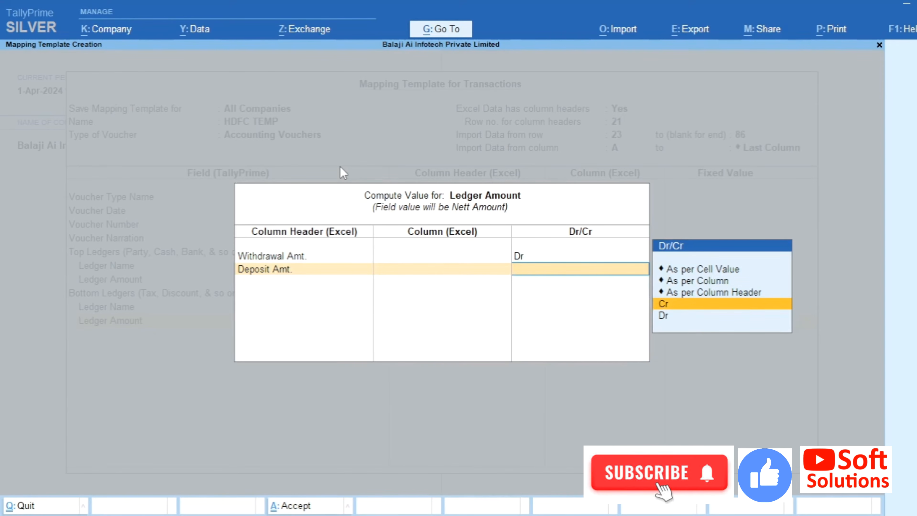
{"action": "key", "text": "Return"}
{"action": "key", "text": "Return"}
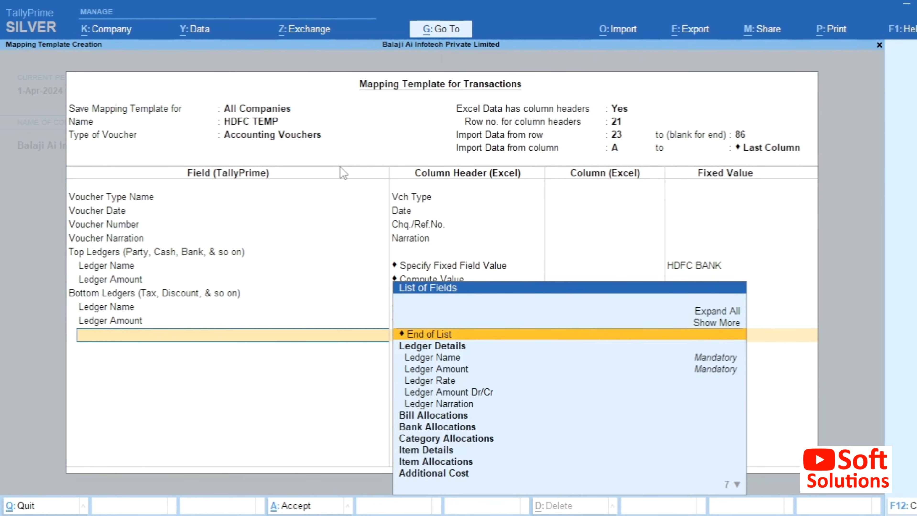
- End the field list and save the HDFC TEMP mapping template
{"action": "key", "text": "Return"}
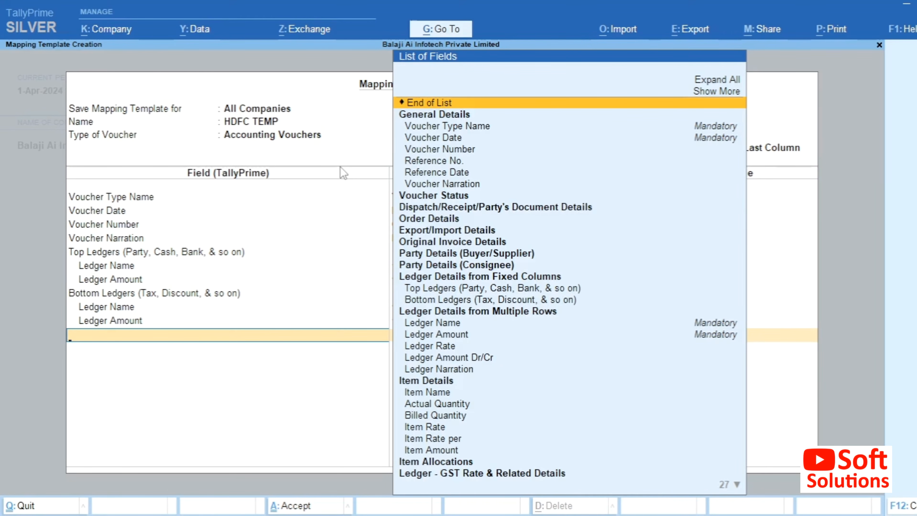
{"action": "key", "text": "Return"}
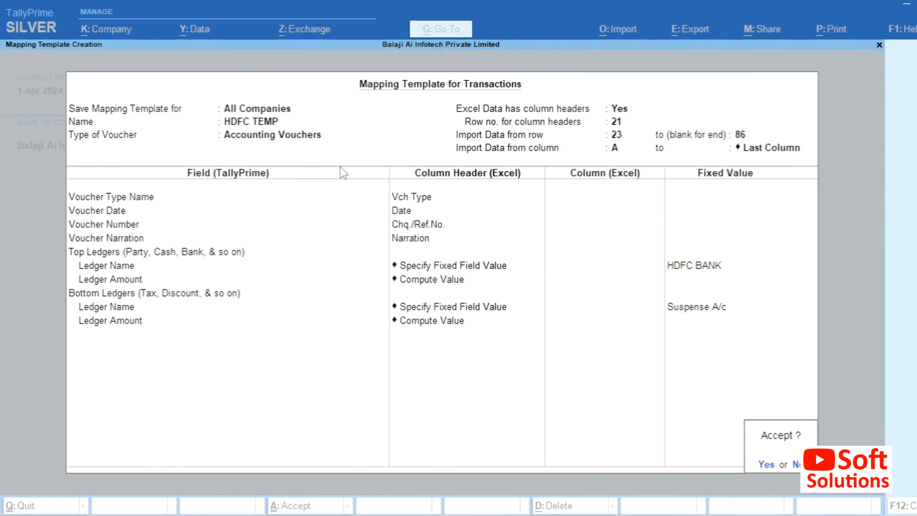
{"action": "key", "text": "Return"}
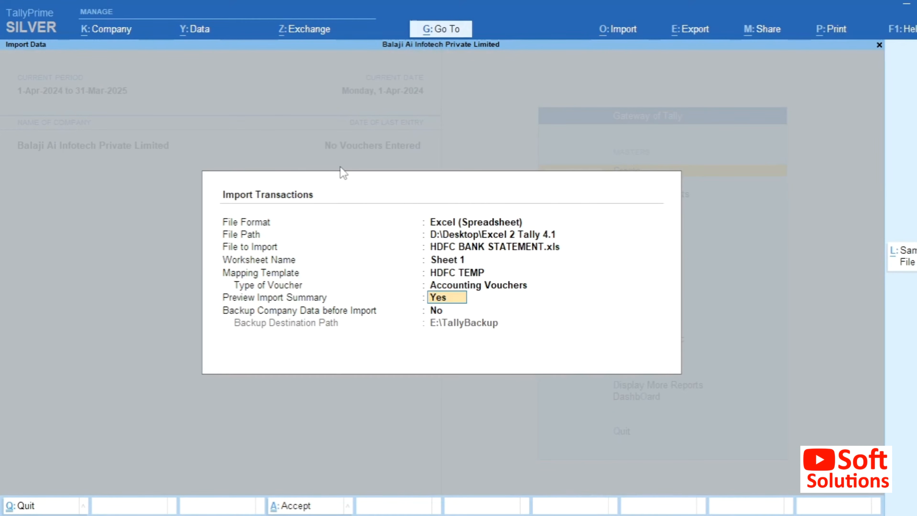
- Keep HDFC TEMP as the mapping template and bring up the import summary preview for HDFC BANK STATEMENT.xls
{"action": "key", "text": "BackSpace"}
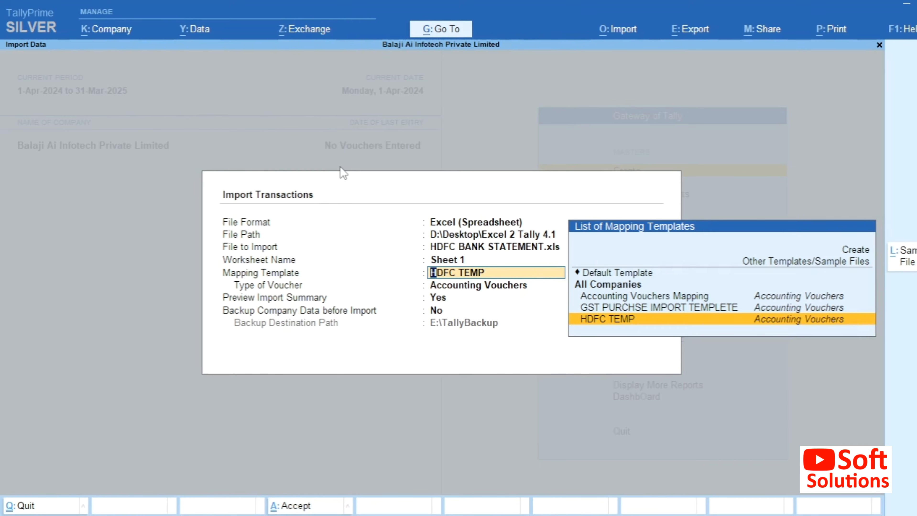
{"action": "key", "text": "Return"}
{"action": "key", "text": "Return"}
{"action": "key", "text": "Return"}
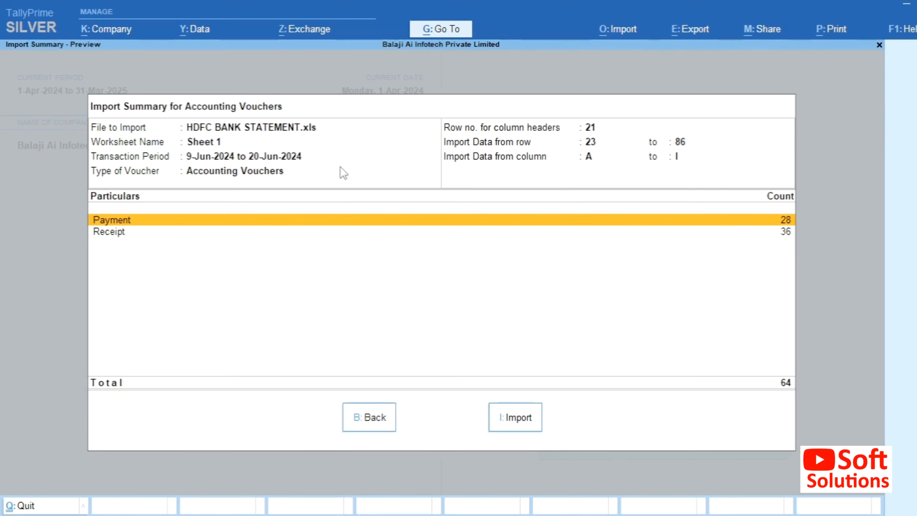
- Check the bank statement sheet, return to the import preview, and mark the Payment and Receipt lines
{"action": "key", "text": "alt+Tab"}
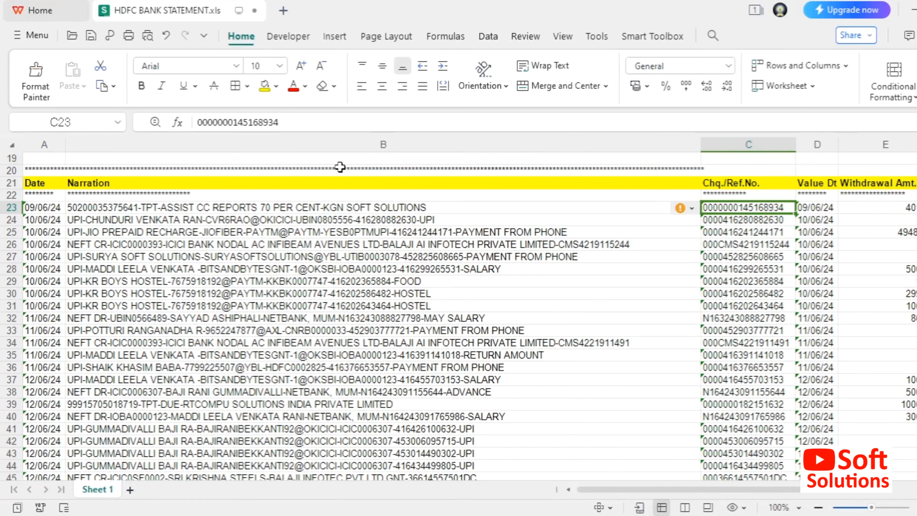
{"action": "key", "text": "alt+Tab"}
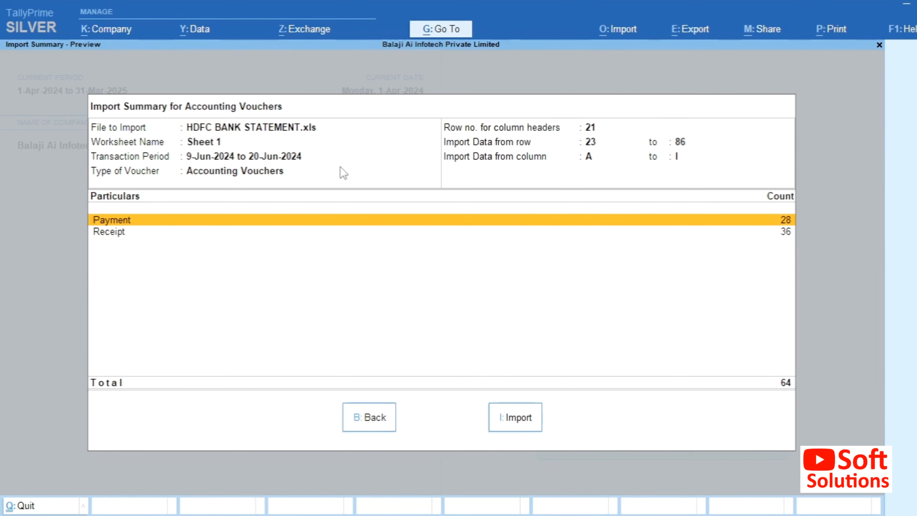
{"action": "key", "text": "space"}
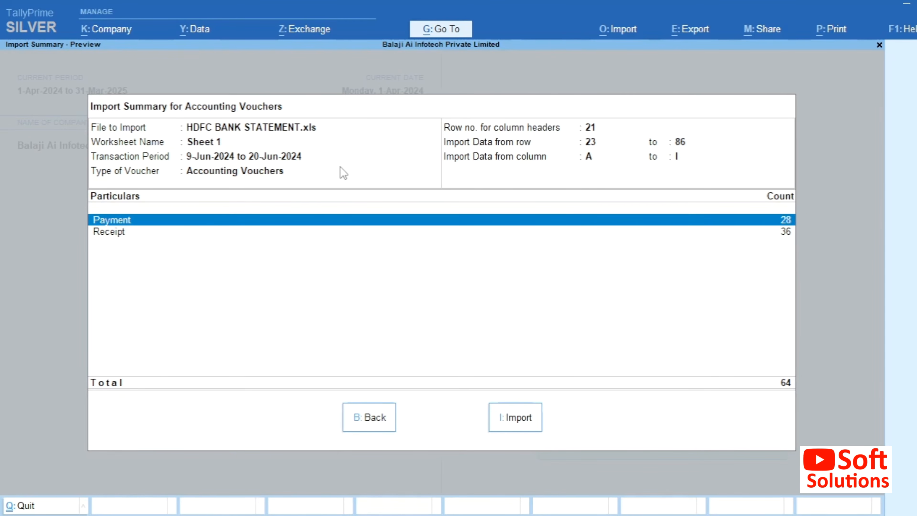
{"action": "key", "text": "Down"}
{"action": "key", "text": "space"}
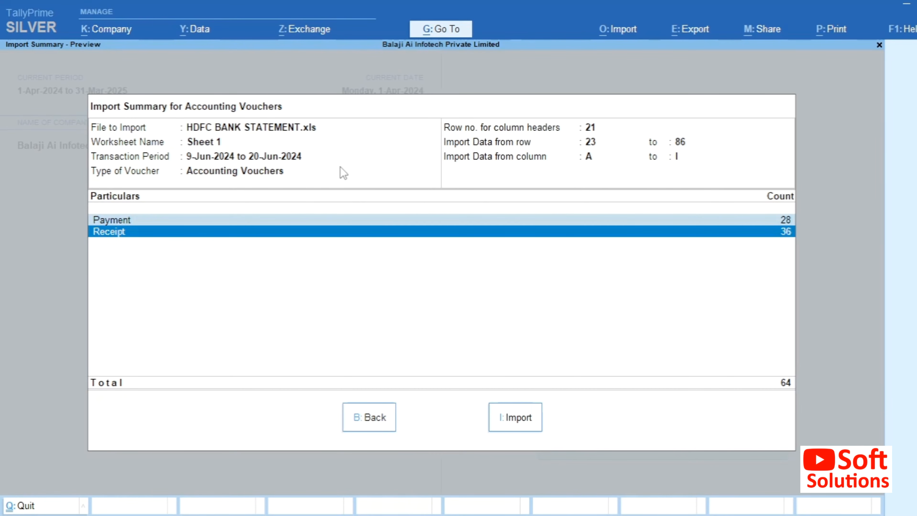
- Switch to the HDFC bank statement workbook and select the transaction dates A23:A86 to count the entries
{"action": "key", "text": "alt+Tab"}
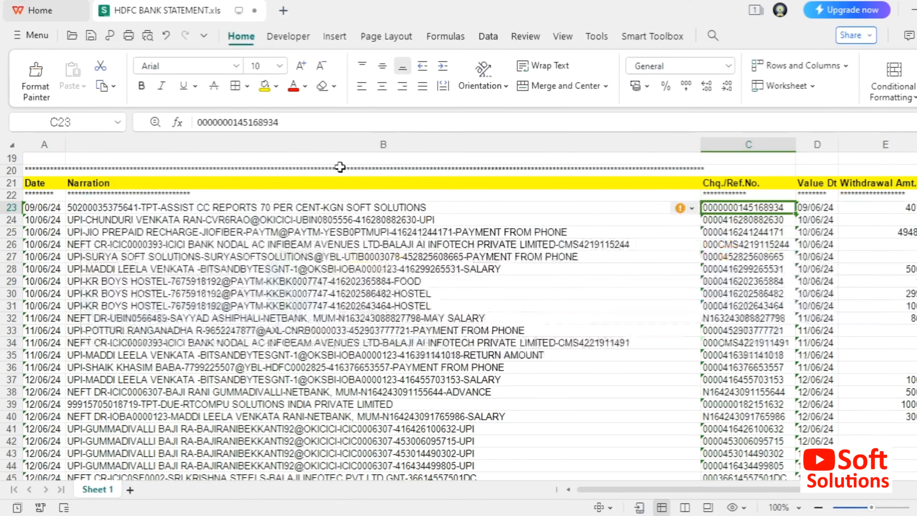
{"action": "left_click", "coordinate": [60, 209]}
{"action": "key", "text": "shift+Down"}
{"action": "key", "text": "shift+Down"}
{"action": "key", "text": "shift+Down"}
{"action": "key", "text": "shift+Down"}
{"action": "key", "text": "shift+Down"}
{"action": "key", "text": "shift+Down"}
{"action": "key", "text": "shift+Down"}
{"action": "key", "text": "shift+Down"}
{"action": "key", "text": "shift+Down"}
{"action": "key", "text": "shift+Down"}
{"action": "key", "text": "shift+Down"}
{"action": "key", "text": "shift+Down"}
{"action": "key", "text": "shift+Down"}
{"action": "key", "text": "shift+Down"}
{"action": "key", "text": "shift+Down"}
{"action": "key", "text": "shift+Down"}
{"action": "key", "text": "shift+Down"}
{"action": "key", "text": "shift+Down"}
{"action": "key", "text": "shift+Down"}
{"action": "key", "text": "shift+Down"}
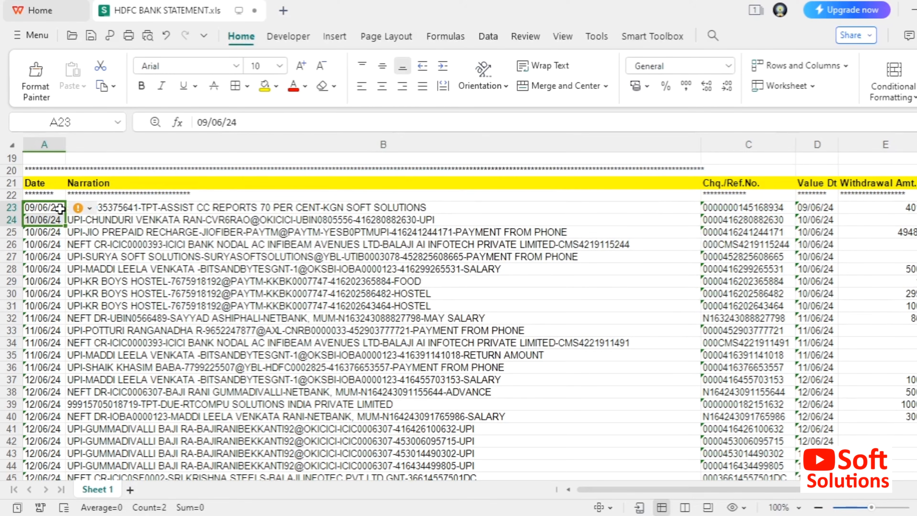
{"action": "key", "text": "shift+Down"}
{"action": "key", "text": "shift+Down"}
{"action": "key", "text": "shift+Down"}
{"action": "key", "text": "shift+Down"}
{"action": "key", "text": "shift+Down"}
{"action": "key", "text": "shift+Down"}
{"action": "key", "text": "shift+Down"}
{"action": "key", "text": "shift+Down"}
{"action": "key", "text": "shift+Down"}
{"action": "key", "text": "shift+Down"}
{"action": "key", "text": "shift+Down"}
{"action": "key", "text": "shift+Down"}
{"action": "key", "text": "shift+Down"}
{"action": "key", "text": "shift+Down"}
{"action": "key", "text": "shift+Down"}
{"action": "key", "text": "shift+Down"}
{"action": "key", "text": "shift+Down"}
{"action": "key", "text": "shift+Down"}
{"action": "key", "text": "shift+Down"}
{"action": "key", "text": "shift+Down"}
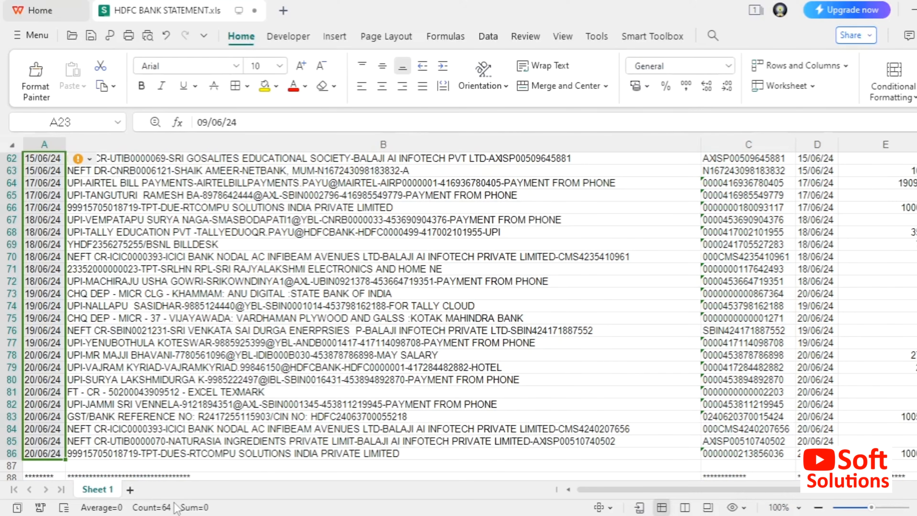
- Return to TallyPrime and import the previewed payment and receipt vouchers from the bank statement
{"action": "key", "text": "alt+Tab"}
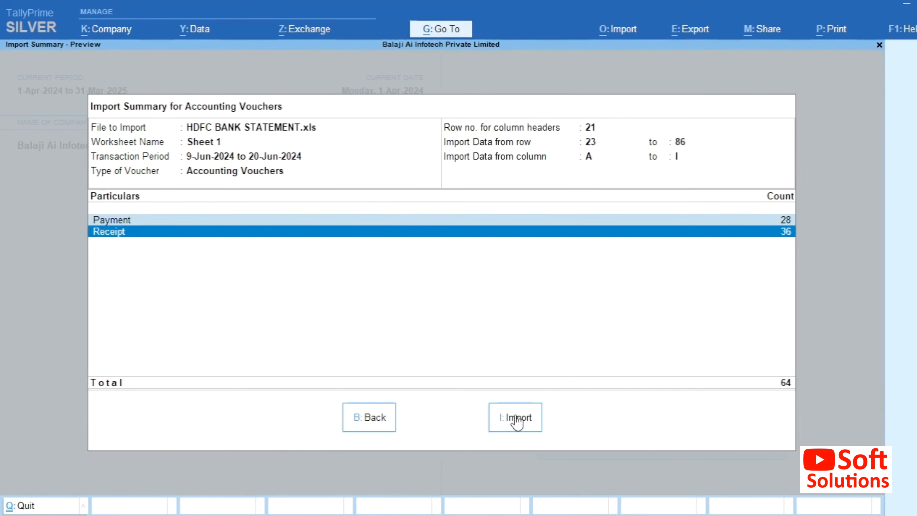
{"action": "left_click", "coordinate": [528, 420]}
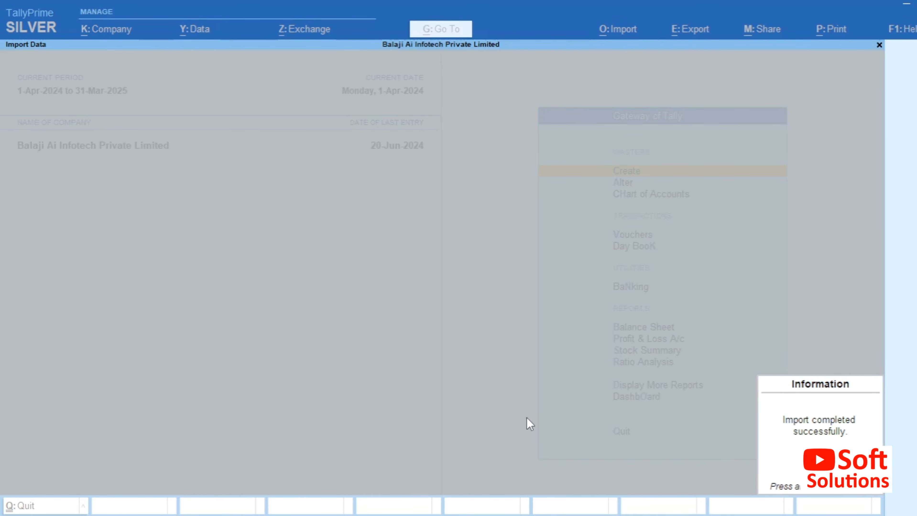
{"action": "key", "text": "Return"}
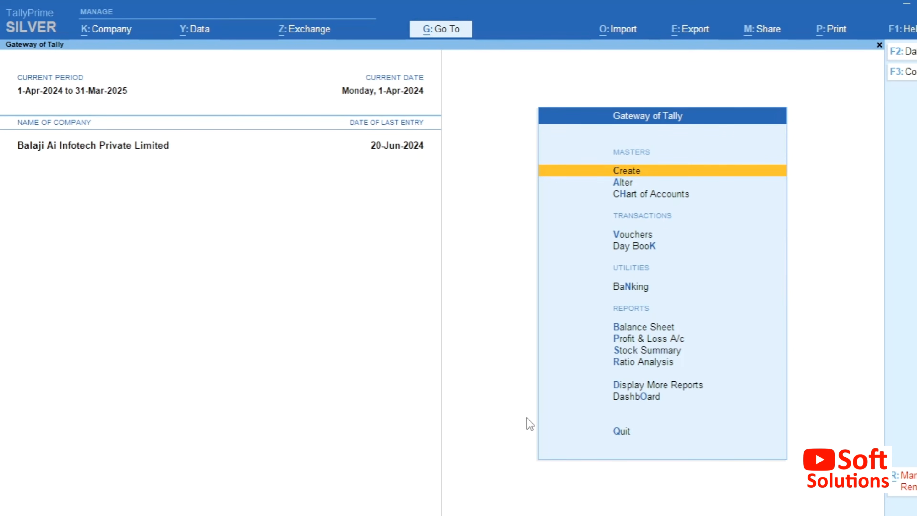
- Display the company's Statistics report and mark the Payment voucher type to check the counts through Receipt
{"action": "key", "text": "d"}
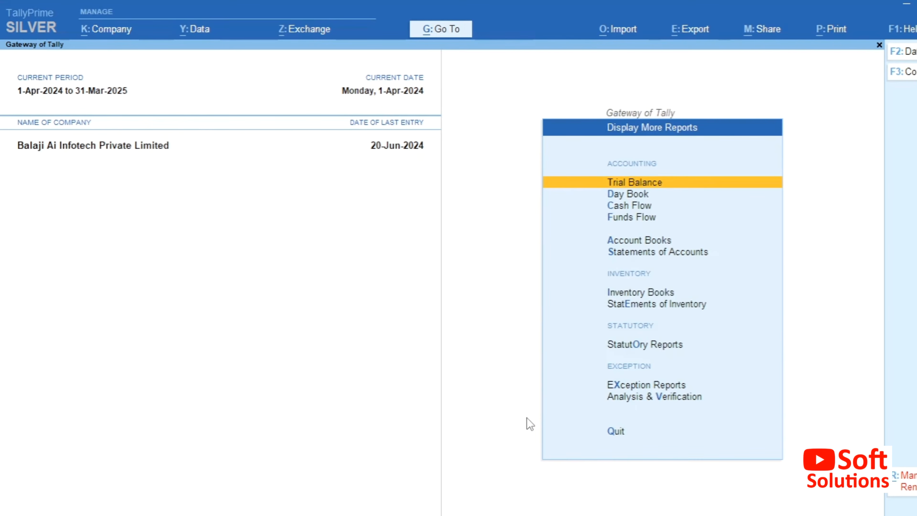
{"action": "key", "text": "s"}
{"action": "key", "text": "Down"}
{"action": "key", "text": "Return"}
{"action": "key", "text": "Down"}
{"action": "key", "text": "Down"}
{"action": "key", "text": "Down"}
{"action": "key", "text": "Down"}
{"action": "key", "text": "Down"}
{"action": "key", "text": "Down"}
{"action": "key", "text": "Down"}
{"action": "key", "text": "Down"}
{"action": "key", "text": "Down"}
{"action": "key", "text": "Down"}
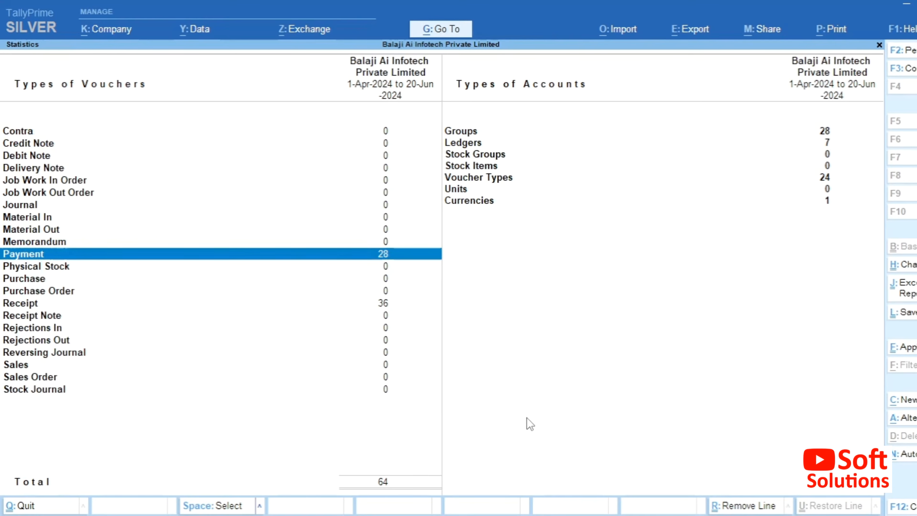
{"action": "key", "text": "Down"}
{"action": "key", "text": "Down"}
{"action": "key", "text": "Down"}
{"action": "key", "text": "Down"}
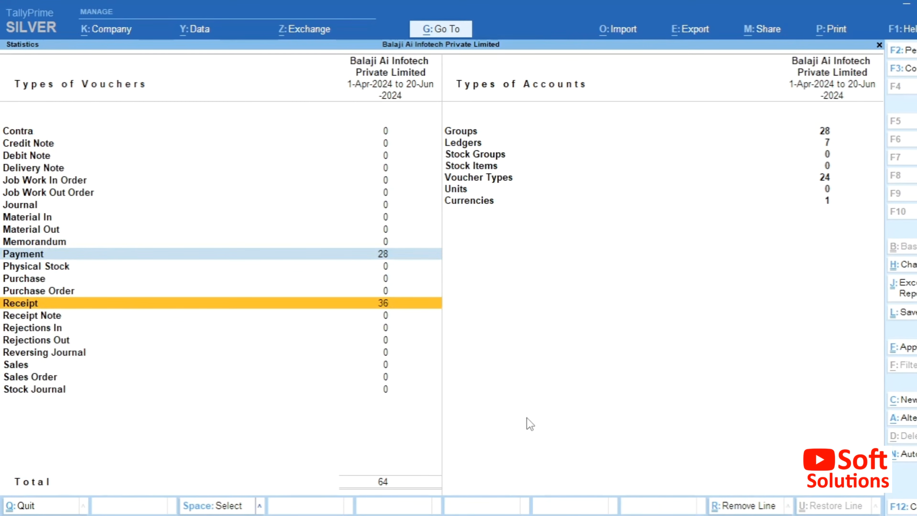
- Mark the Receipt voucher type, then drill down from Payment to its June voucher register
{"action": "key", "text": "Return"}
{"action": "key", "text": "Up"}
{"action": "key", "text": "Up"}
{"action": "key", "text": "Up"}
{"action": "key", "text": "Up"}
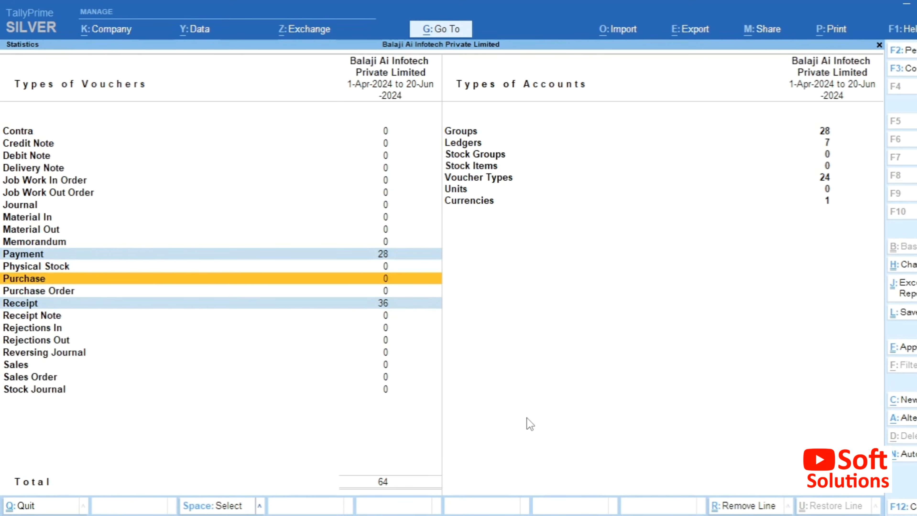
{"action": "key", "text": "Return"}
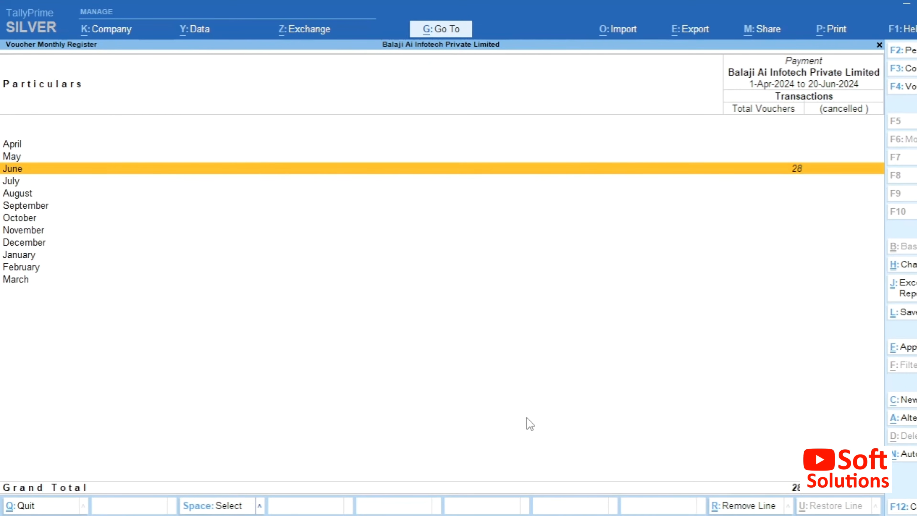
{"action": "key", "text": "Return"}
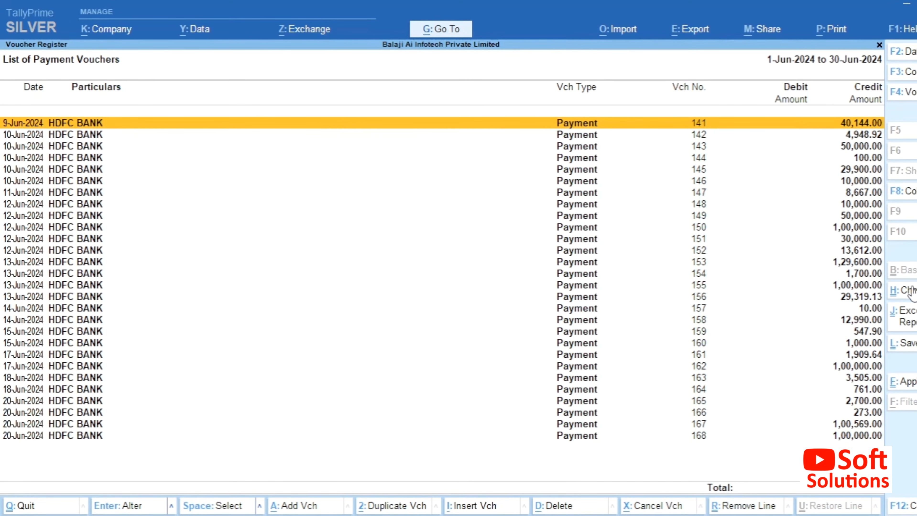
- Examine the ledger and narration of the 9-Jun-2024 payment voucher 141 and leave it without saving
{"action": "key", "text": "Return"}
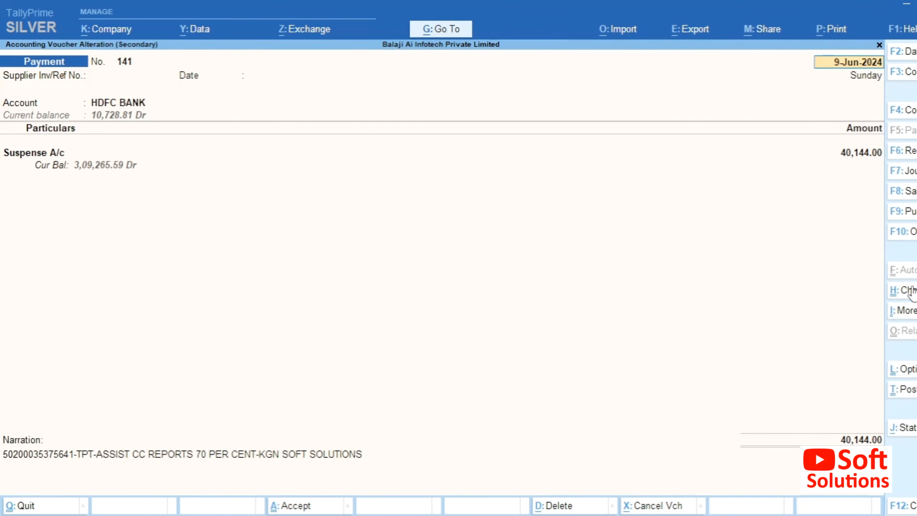
{"action": "key", "text": "Return"}
{"action": "key", "text": "Return"}
{"action": "key", "text": "Return"}
{"action": "key", "text": "Return"}
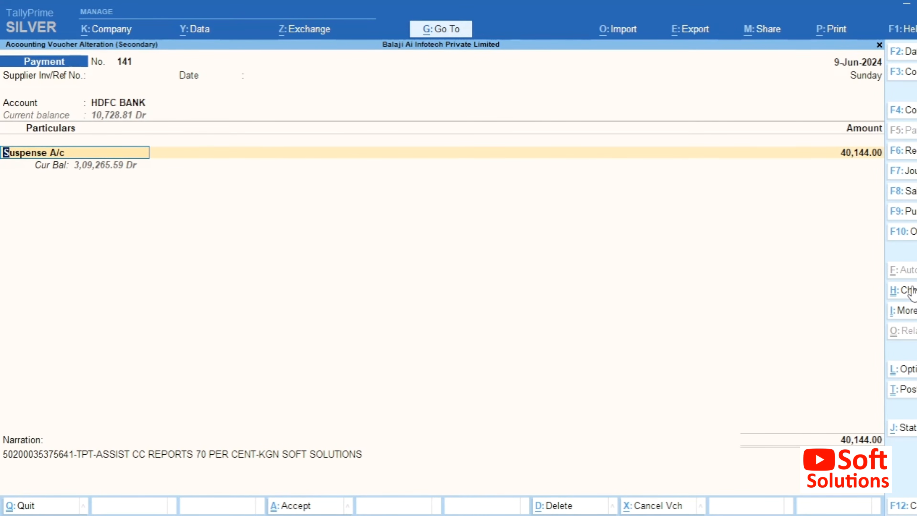
{"action": "left_click", "coordinate": [320, 474]}
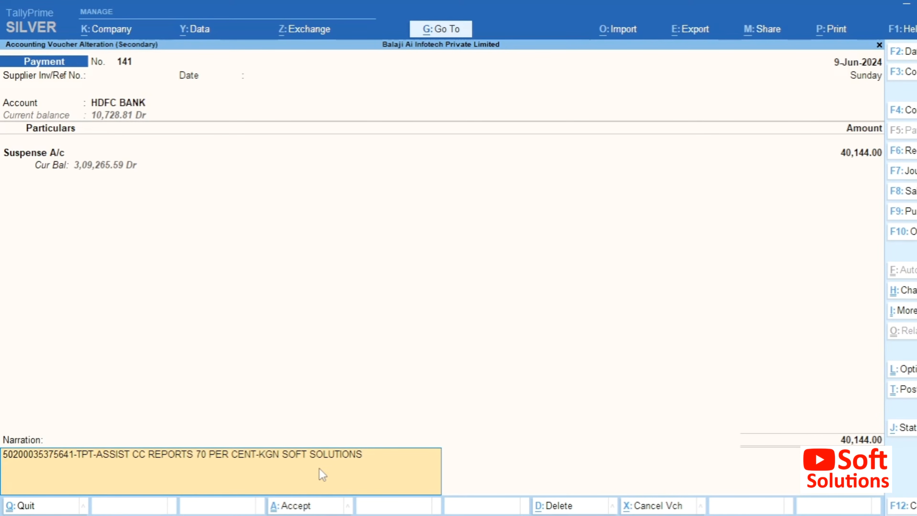
{"action": "key", "text": "shift+Tab"}
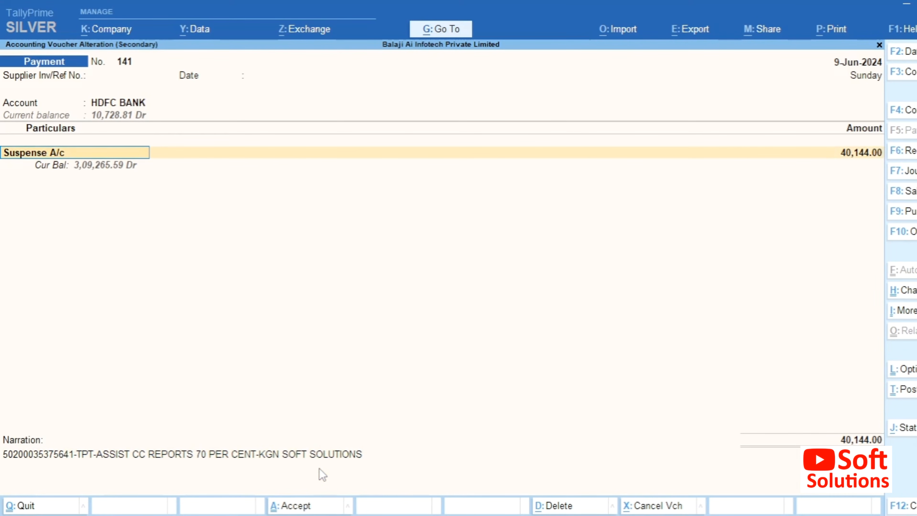
{"action": "key", "text": "Escape"}
{"action": "key", "text": "Escape"}
{"action": "key", "text": "Return"}
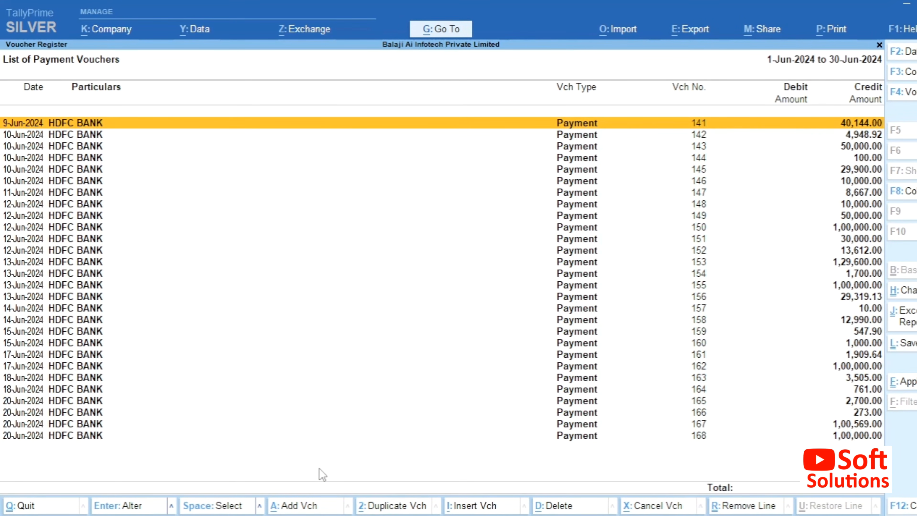
- Switch to the bank statement workbook and select the three KR BOYS HOSTEL narrations in B29:B31
{"action": "key", "text": "alt+Tab"}
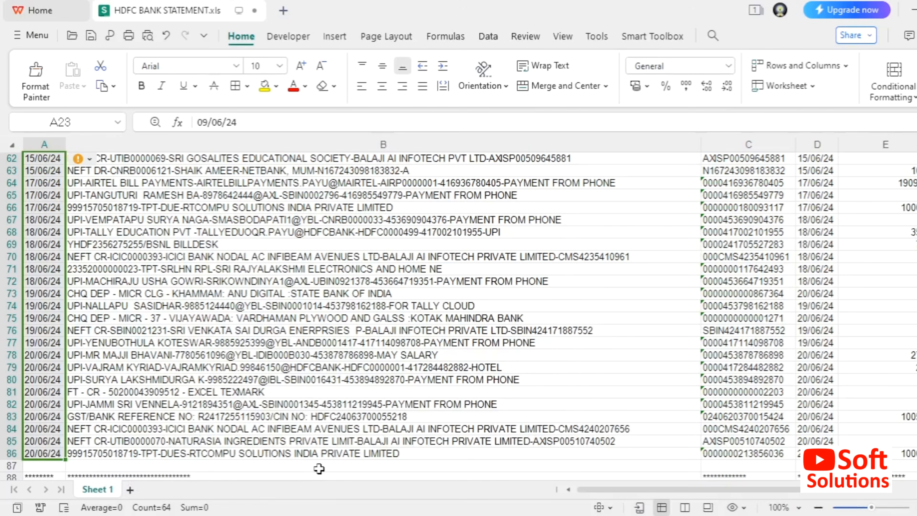
{"action": "key", "text": "Up"}
{"action": "key", "text": "Up"}
{"action": "key", "text": "Up"}
{"action": "key", "text": "Up"}
{"action": "key", "text": "Up"}
{"action": "key", "text": "Up"}
{"action": "key", "text": "Down"}
{"action": "key", "text": "Down"}
{"action": "key", "text": "Down"}
{"action": "key", "text": "Down"}
{"action": "key", "text": "Right"}
{"action": "key", "text": "Down"}
{"action": "key", "text": "Down"}
{"action": "key", "text": "Down"}
{"action": "key", "text": "Down"}
{"action": "key", "text": "Down"}
{"action": "key", "text": "Down"}
{"action": "key", "text": "Down"}
{"action": "key", "text": "Down"}
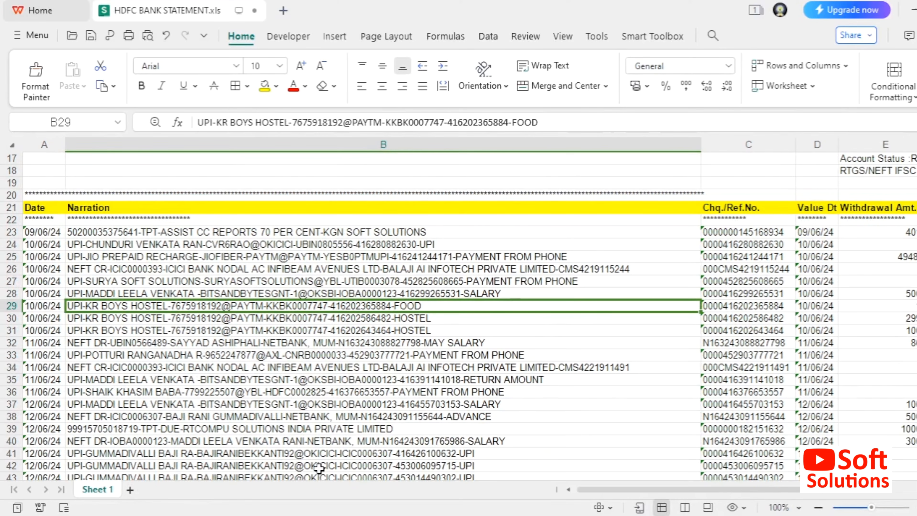
{"action": "key", "text": "shift+Down"}
{"action": "key", "text": "shift+Down"}
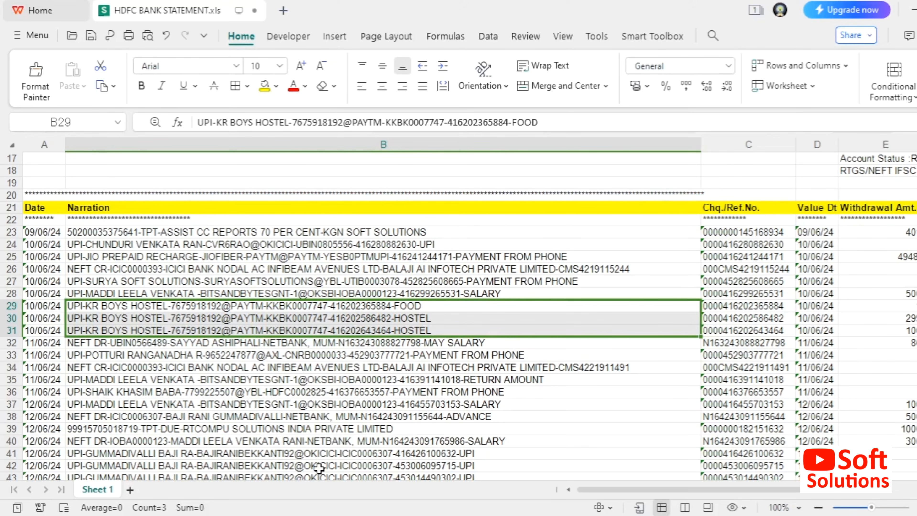
- Return to TallyPrime and apply an Advanced Filter to the payment vouchers for Narration containing Kr Boys
{"action": "key", "text": "alt+Tab"}
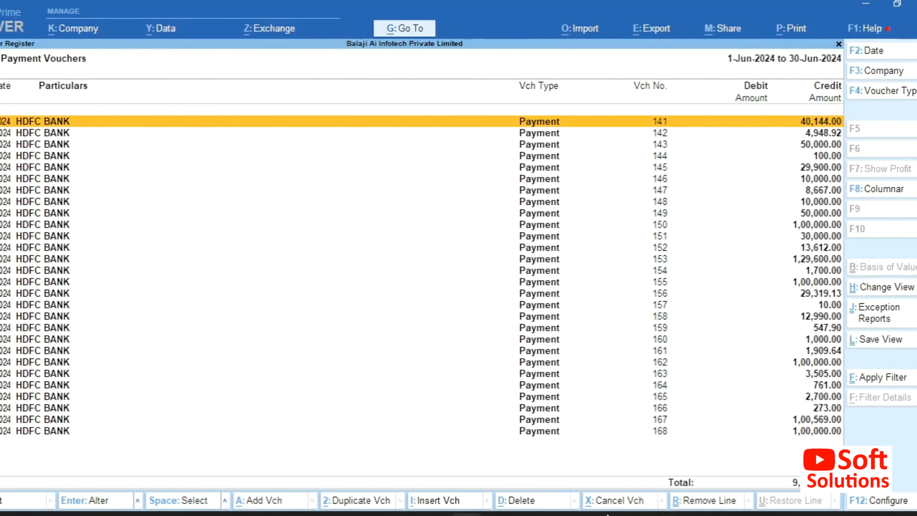
{"action": "left_click", "coordinate": [895, 385]}
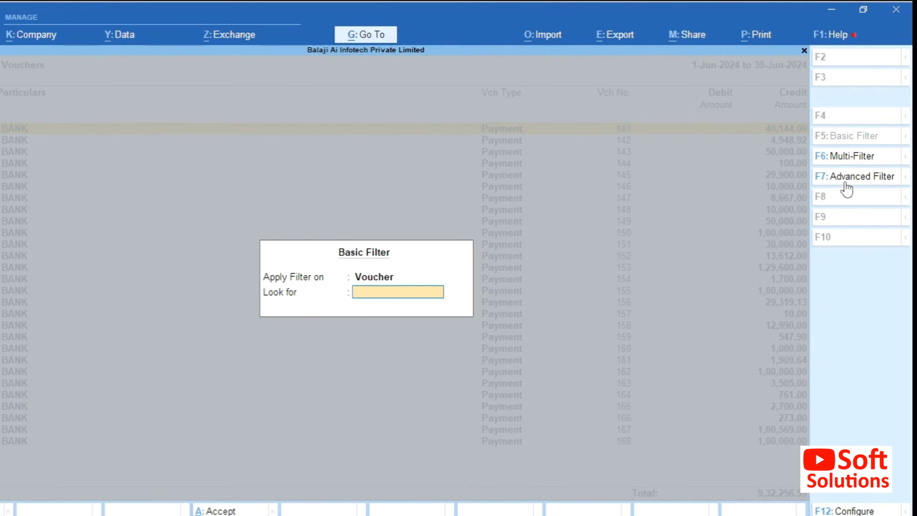
{"action": "left_click", "coordinate": [845, 184]}
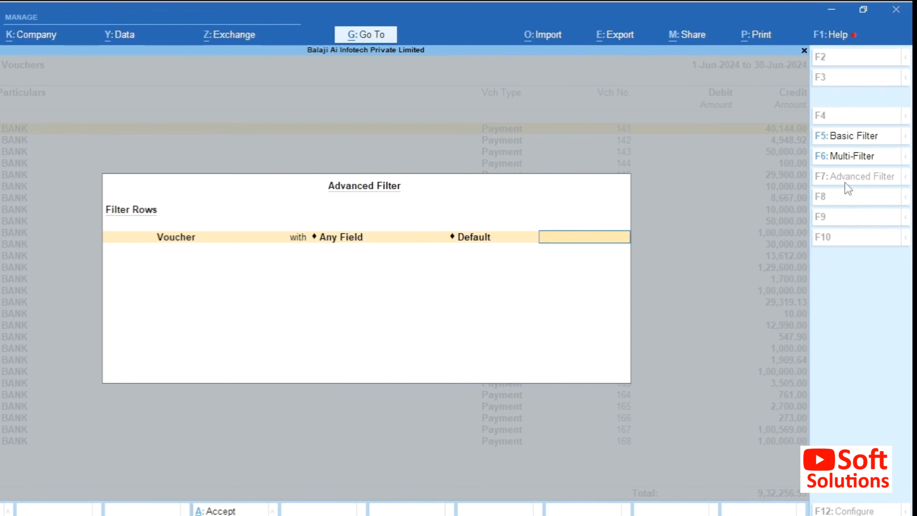
{"action": "key", "text": "BackSpace"}
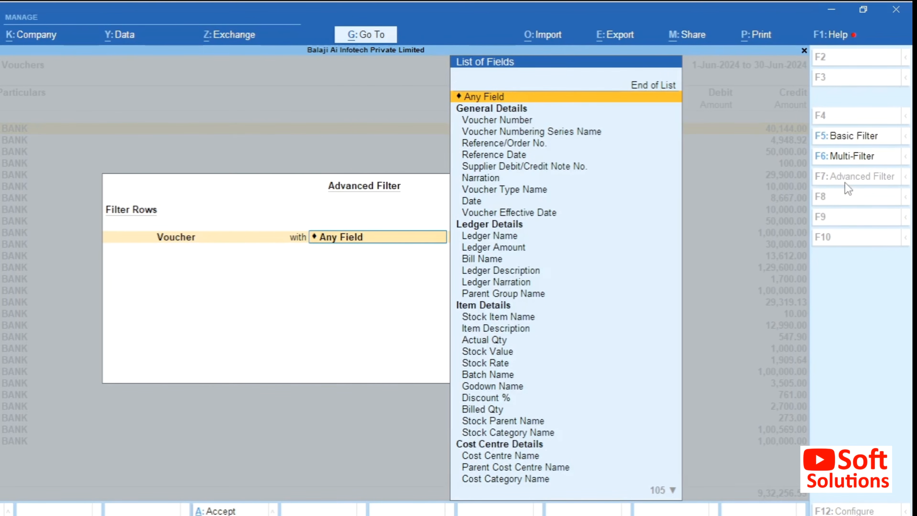
{"action": "type", "text": "N"}
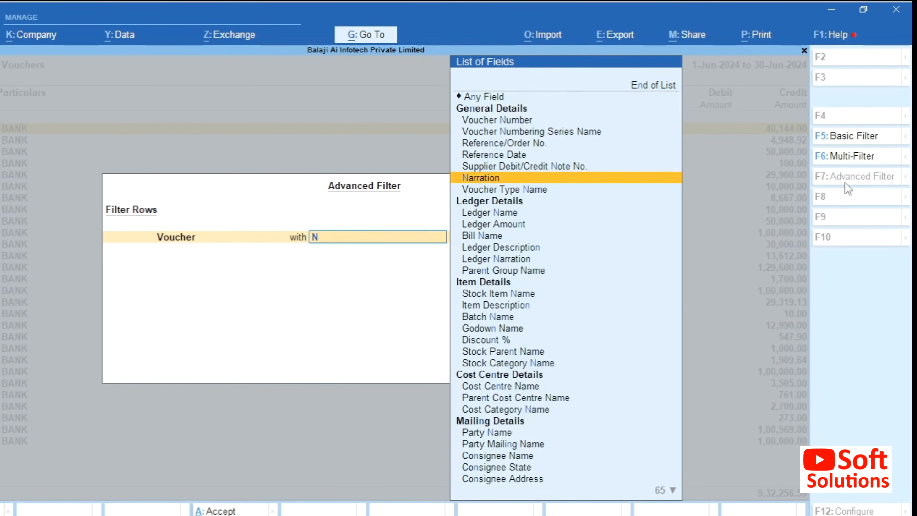
{"action": "type", "text": "arra"}
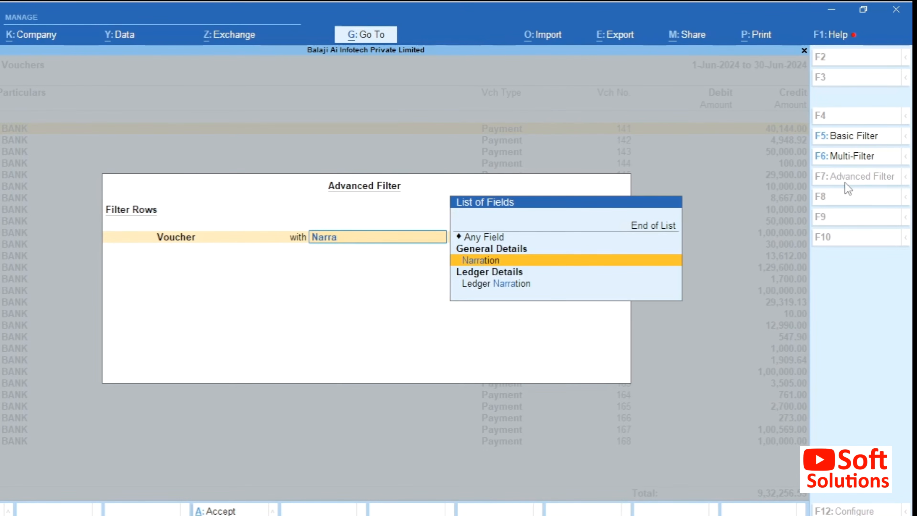
{"action": "key", "text": "Return"}
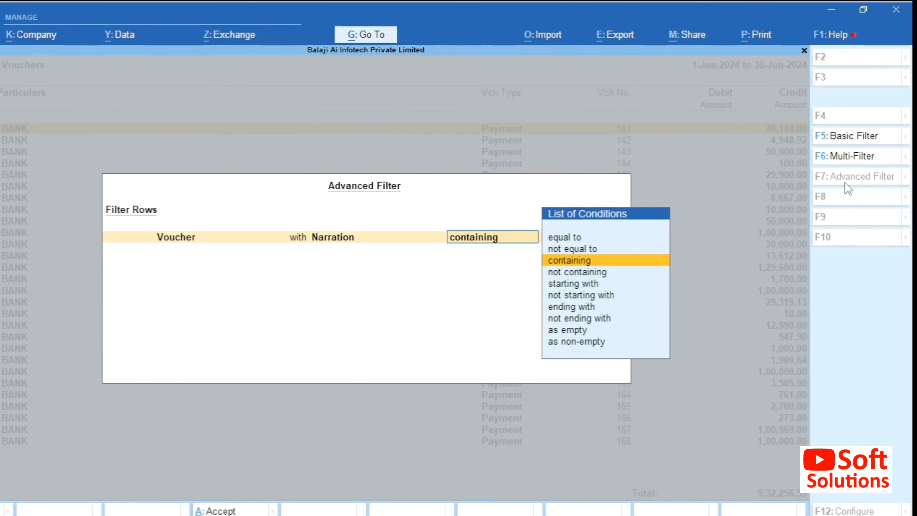
{"action": "key", "text": "Return"}
{"action": "type", "text": "Kr Boys"}
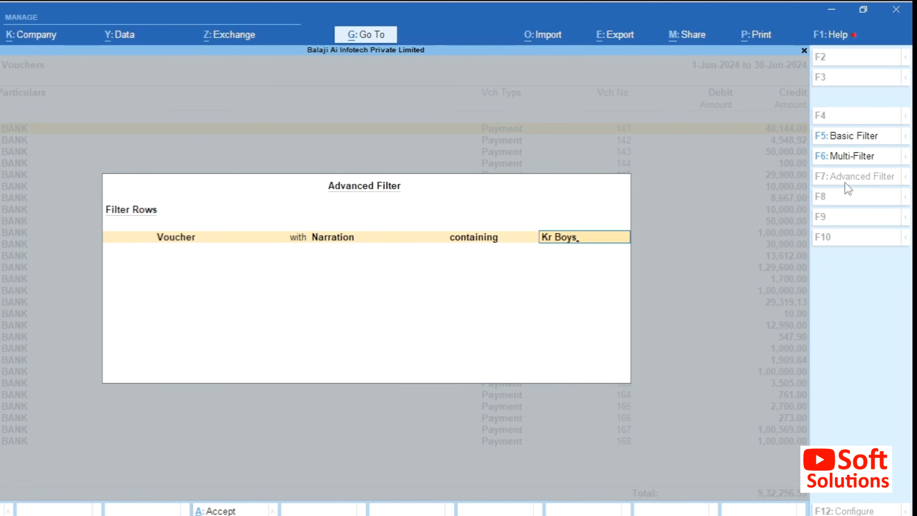
{"action": "key", "text": "Return"}
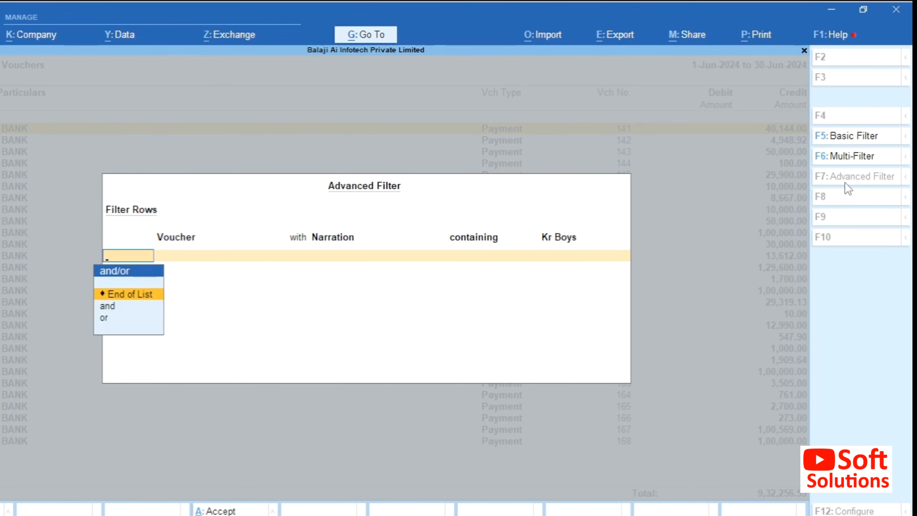
{"action": "key", "text": "Return"}
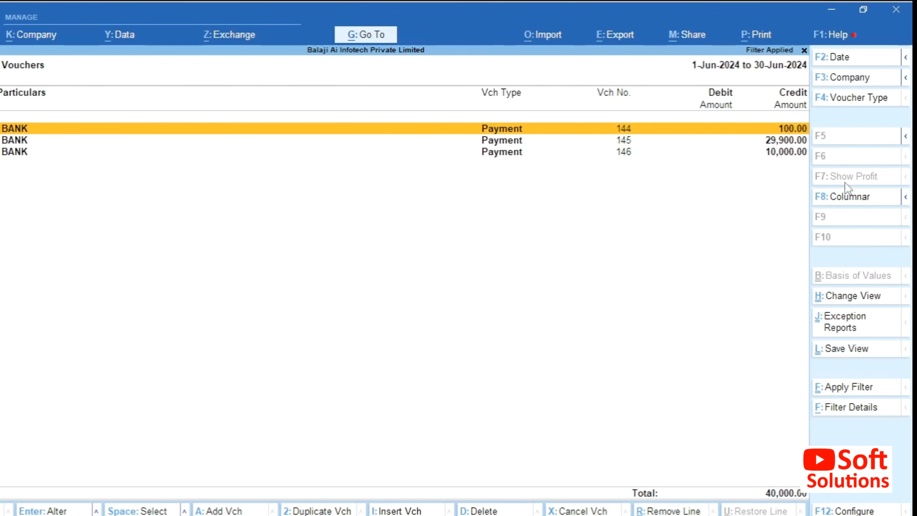
- Mark the three filtered payment vouchers 144, 145 and 146, then return to voucher 144
{"action": "key", "text": "Down"}
{"action": "key", "text": "Up"}
{"action": "key", "text": "space"}
{"action": "key", "text": "Down"}
{"action": "key", "text": "space"}
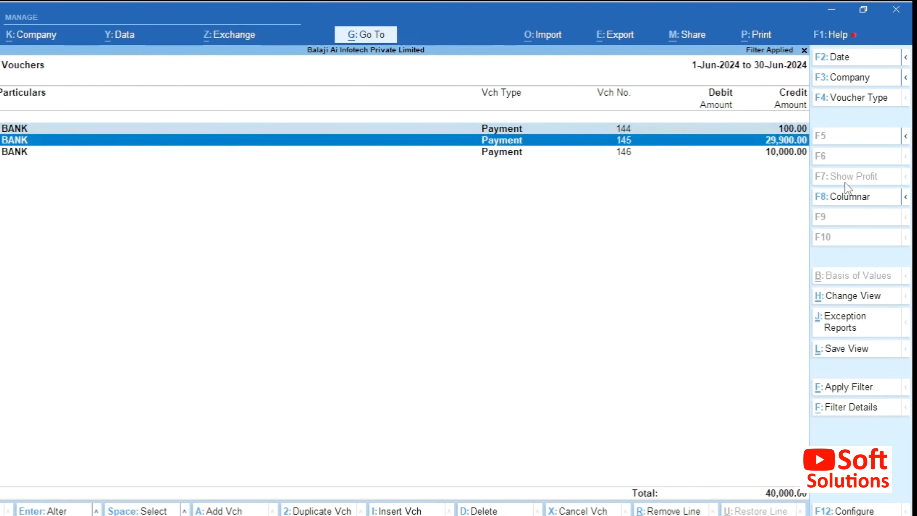
{"action": "key", "text": "Down"}
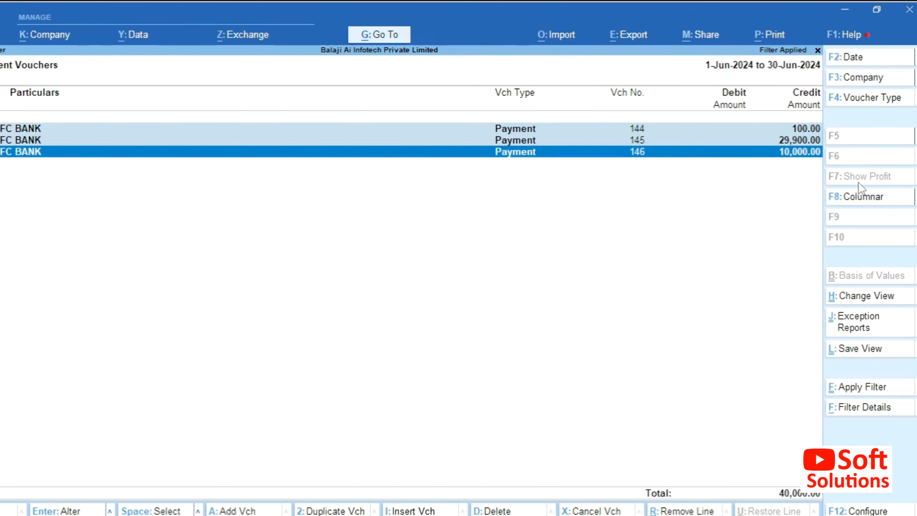
{"action": "key", "text": "Up"}
{"action": "key", "text": "Up"}
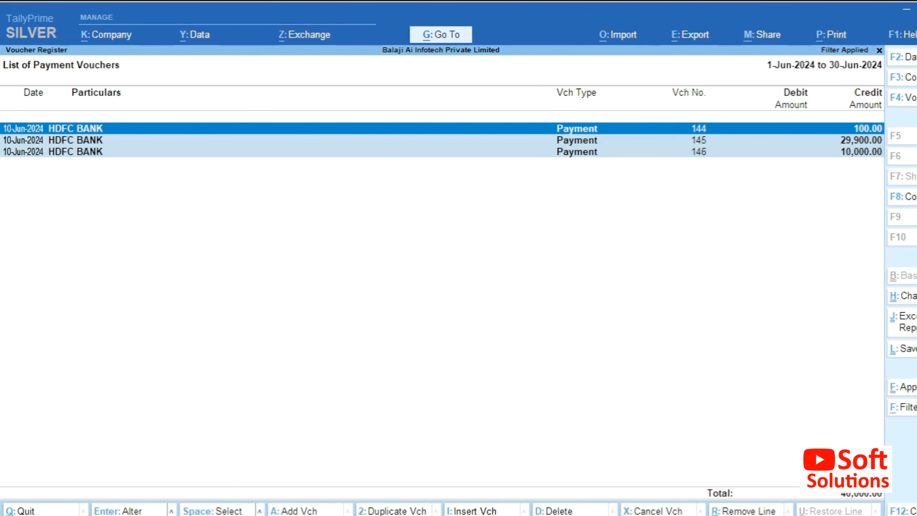
- Change the ledger in payment voucher 144 to KR BOYS HOSTEL and save the voucher
{"action": "key", "text": "Return"}
{"action": "key", "text": "Return"}
{"action": "key", "text": "Return"}
{"action": "key", "text": "Return"}
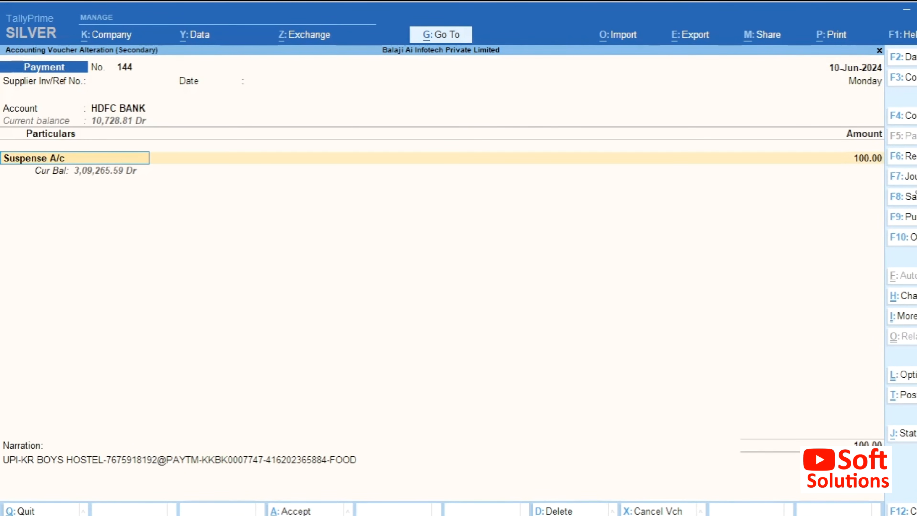
{"action": "type", "text": "Kr"}
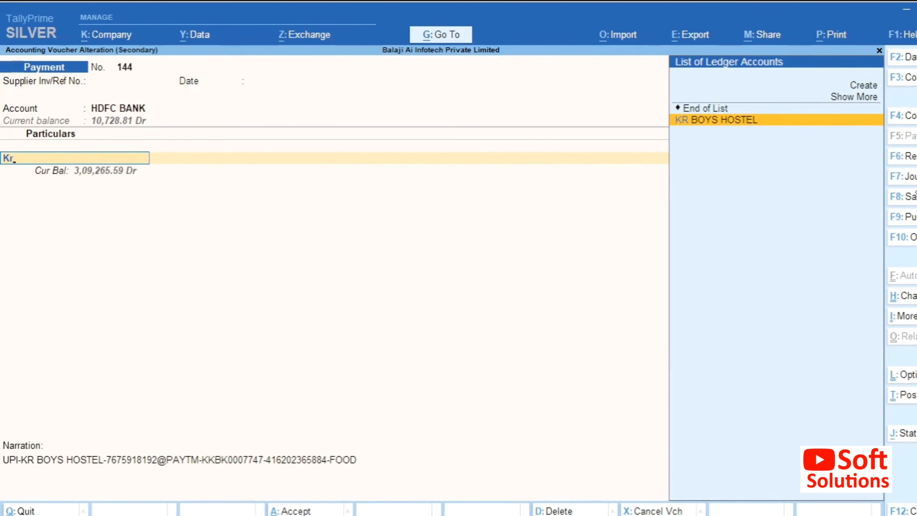
{"action": "key", "text": "Return"}
{"action": "key", "text": "ctrl+a"}
- Reassign payment voucher 145 to the KR BOYS HOSTEL ledger and accept the alteration
{"action": "key", "text": "Down"}
{"action": "key", "text": "Return"}
{"action": "key", "text": "Return"}
{"action": "key", "text": "Return"}
{"action": "key", "text": "Return"}
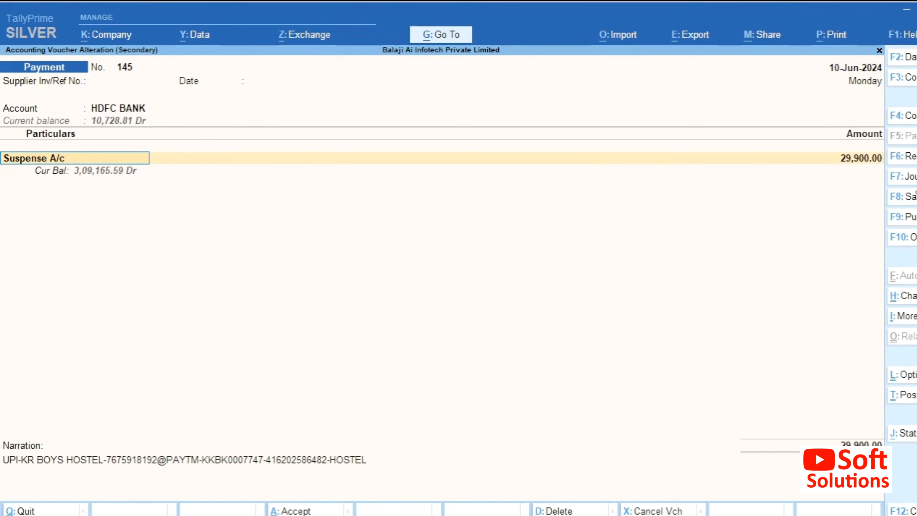
{"action": "type", "text": "Kr"}
{"action": "key", "text": "Return"}
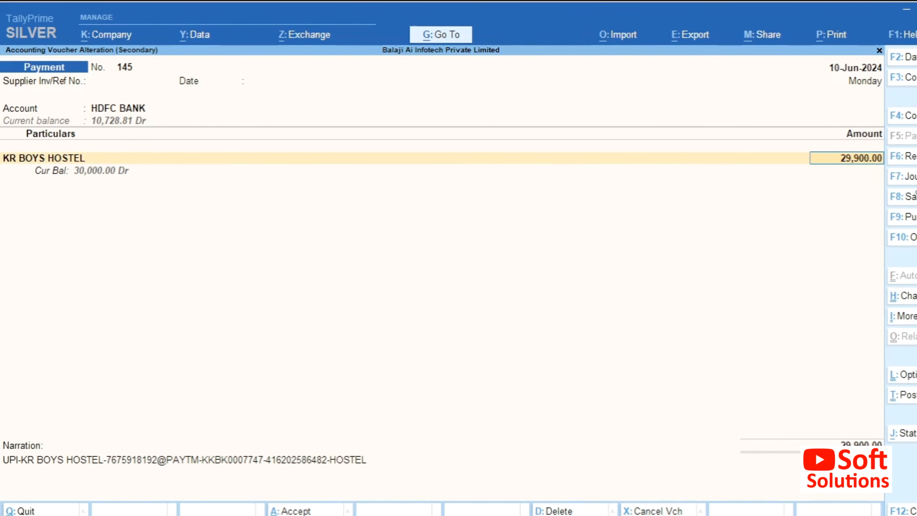
{"action": "key", "text": "ctrl+a"}
- Replace the Suspense A/c ledger in payment voucher 146 with KR BOYS HOSTEL and save it
{"action": "key", "text": "Down"}
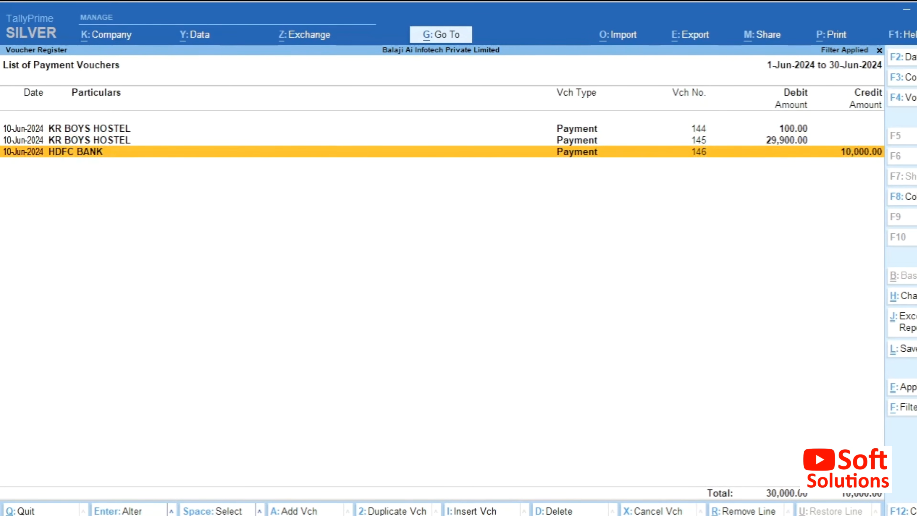
{"action": "key", "text": "Return"}
{"action": "key", "text": "Return"}
{"action": "key", "text": "Return"}
{"action": "key", "text": "Return"}
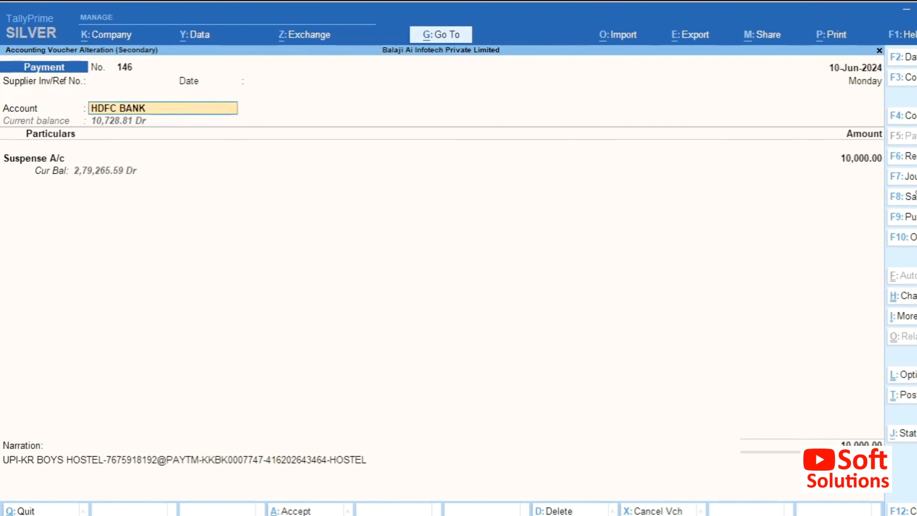
{"action": "key", "text": "Return"}
{"action": "type", "text": "Kr"}
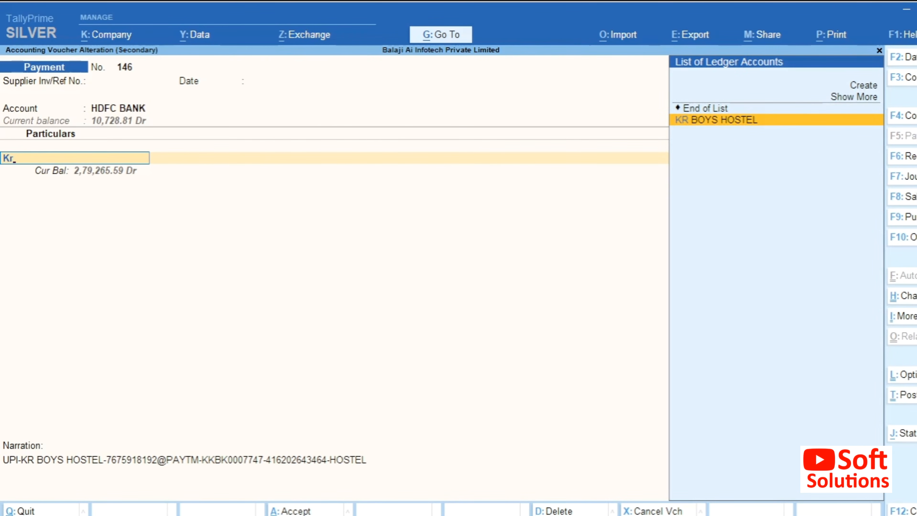
{"action": "key", "text": "Return"}
{"action": "key", "text": "ctrl+a"}
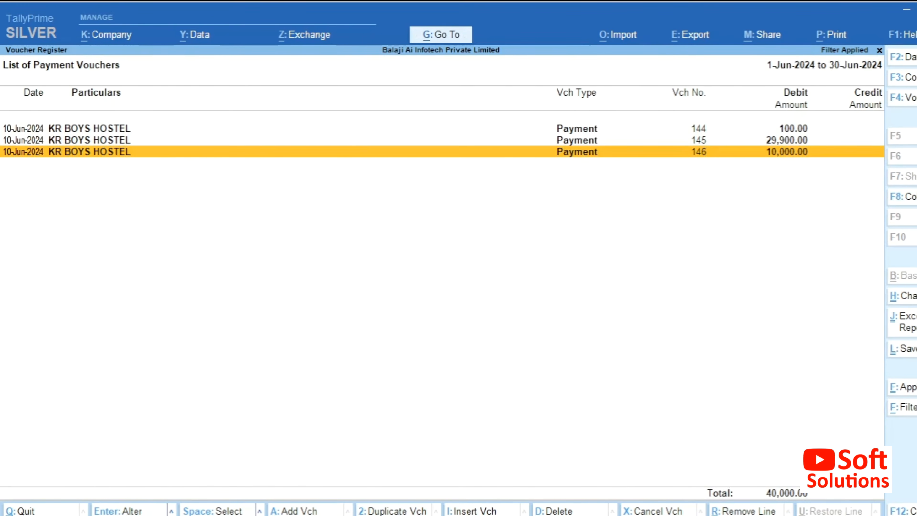
- Clear the narration filter and change the ledger in payment voucher 141 to KGN SOFT SOLUTIONS, saving the voucher
{"action": "key", "text": "Escape"}
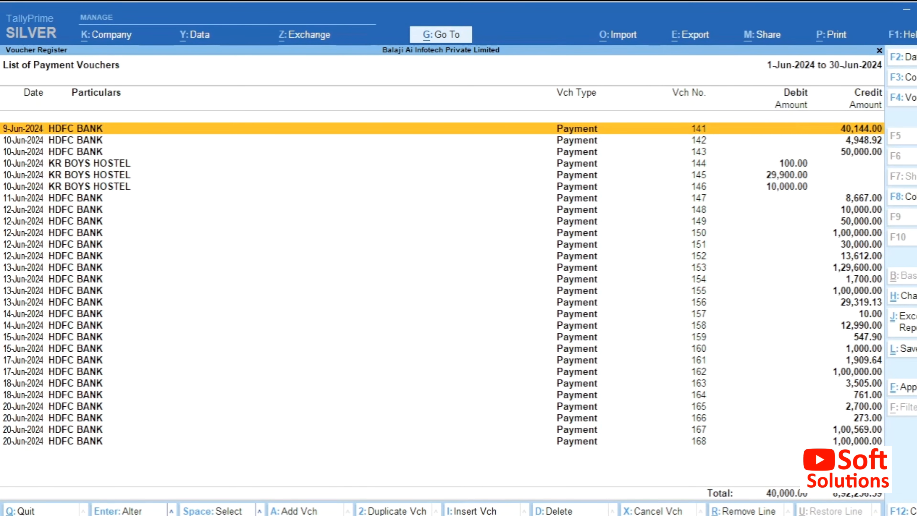
{"action": "key", "text": "Return"}
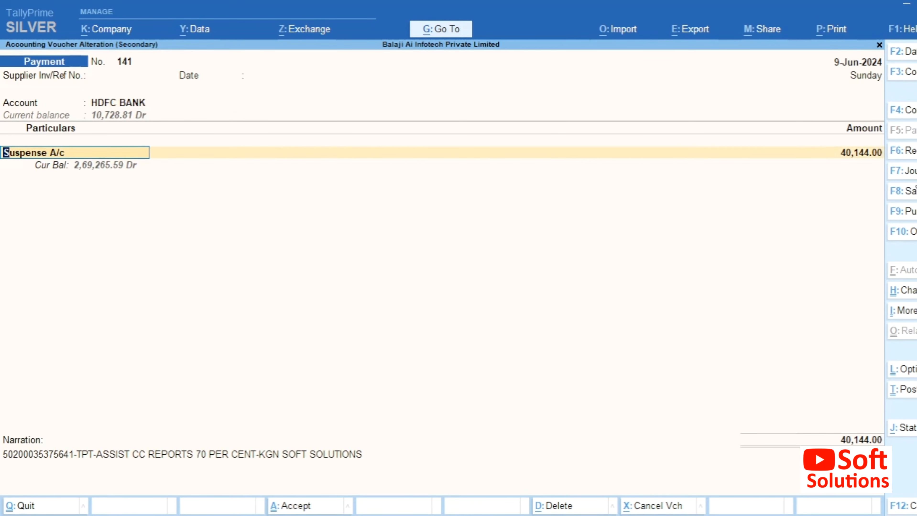
{"action": "type", "text": "Kgn"}
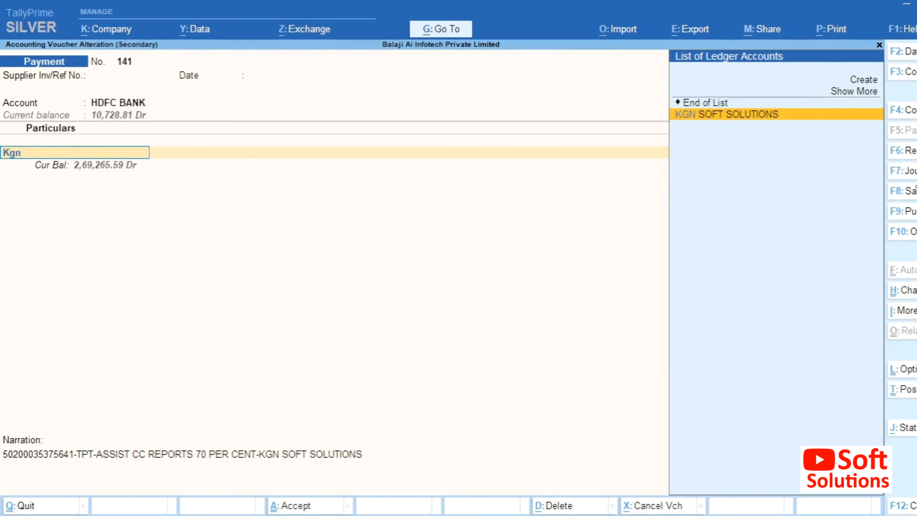
{"action": "key", "text": "Return"}
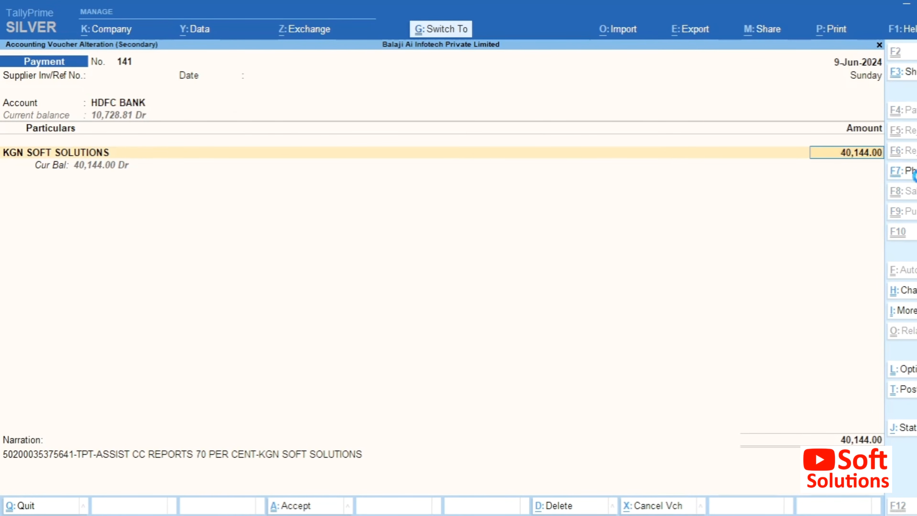
{"action": "key", "text": "ctrl+a"}
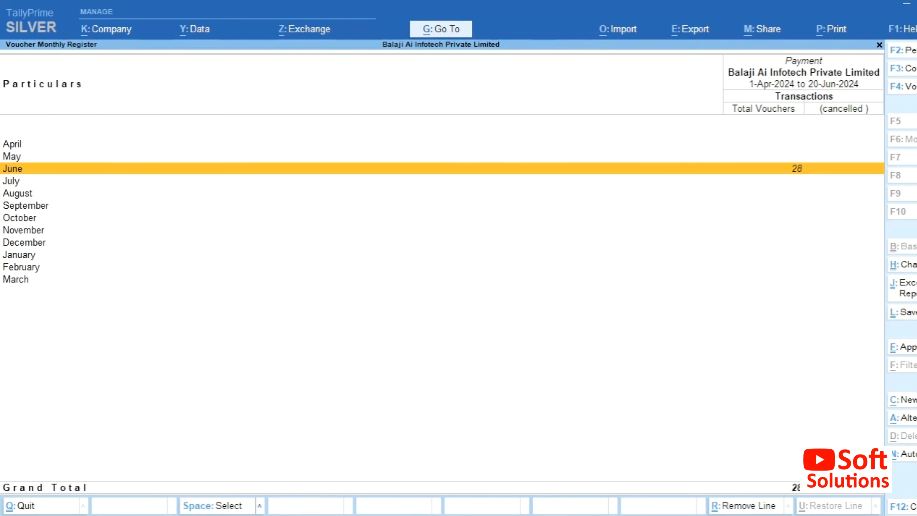
- Go from the payment register to the June register of Receipt vouchers, and view receipt voucher 181 without altering it
{"action": "key", "text": "Escape"}
{"action": "key", "text": "Down"}
{"action": "key", "text": "Down"}
{"action": "key", "text": "Down"}
{"action": "key", "text": "Down"}
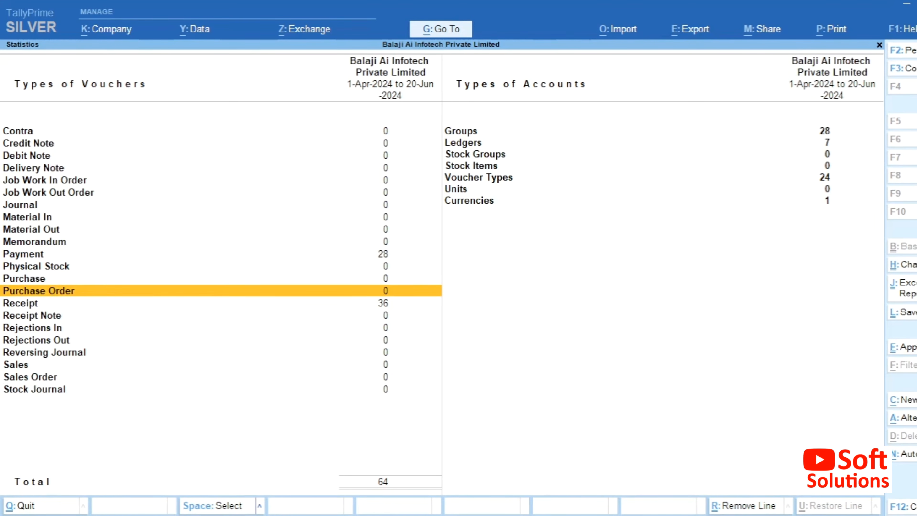
{"action": "key", "text": "Return"}
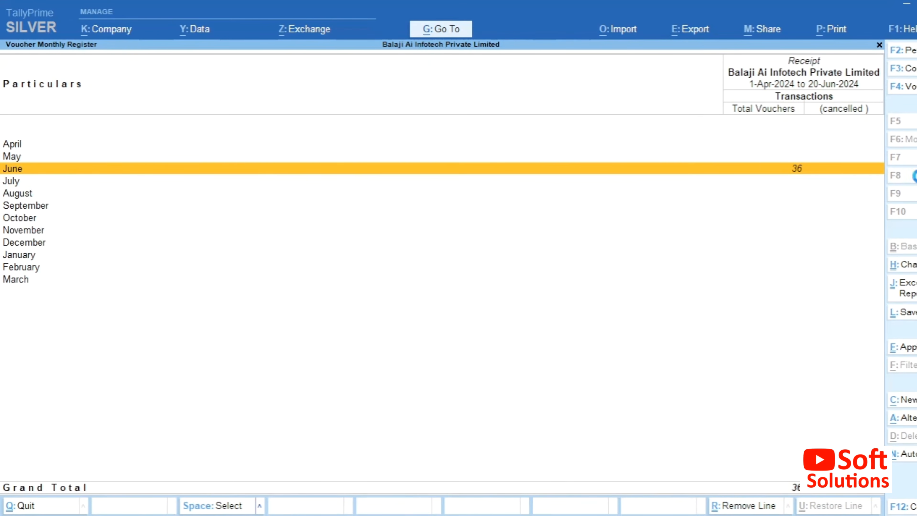
{"action": "key", "text": "Return"}
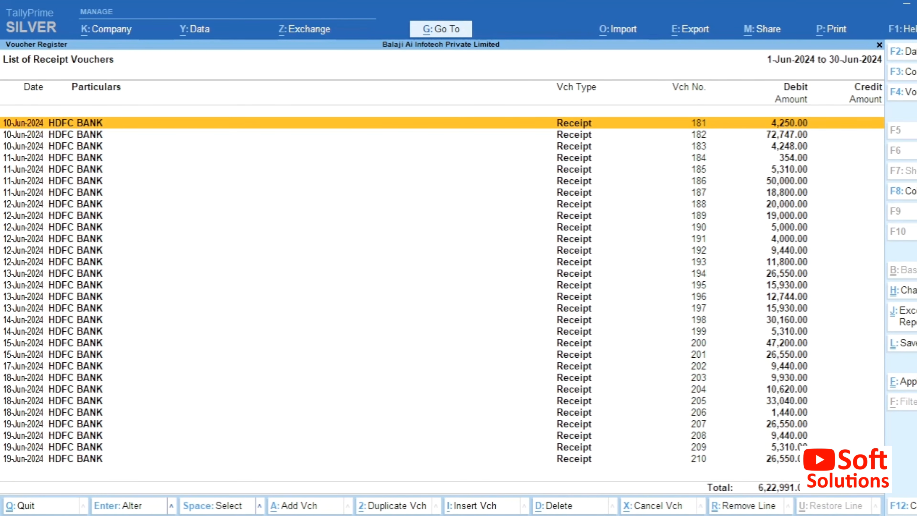
{"action": "key", "text": "Return"}
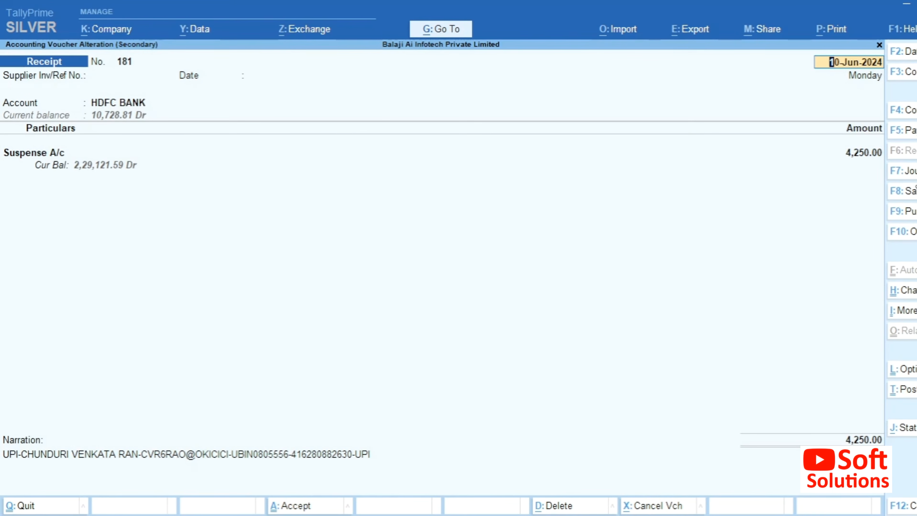
{"action": "key", "text": "Escape"}
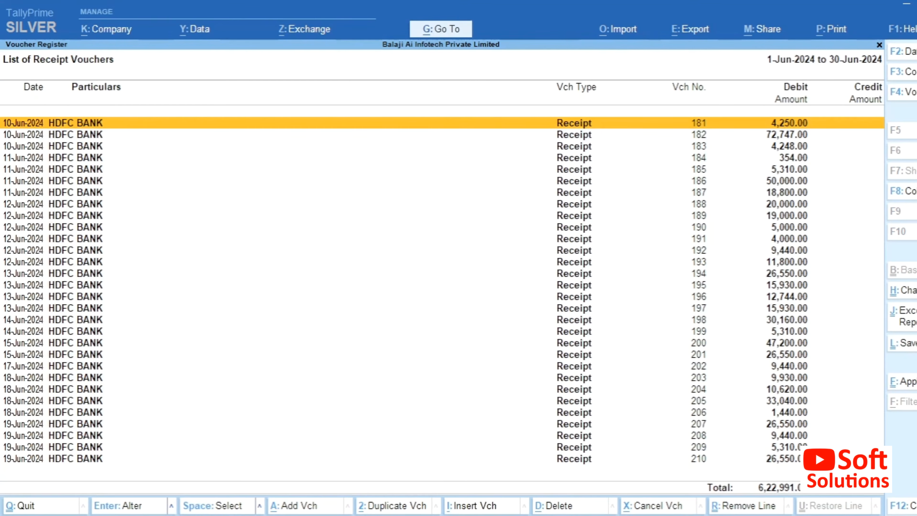
- Switch to the HDFC bank statement workbook and examine the Narration column for repeated parties, including rows 41 to 44
{"action": "key", "text": "alt+Tab"}
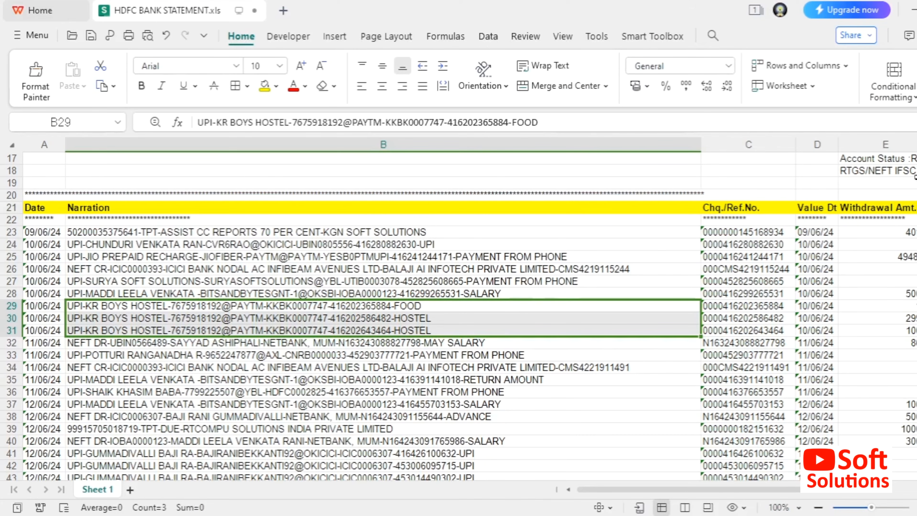
{"action": "key", "text": "Down"}
{"action": "key", "text": "Down"}
{"action": "key", "text": "Down"}
{"action": "key", "text": "Down"}
{"action": "key", "text": "Down"}
{"action": "key", "text": "Down"}
{"action": "key", "text": "Down"}
{"action": "key", "text": "Down"}
{"action": "key", "text": "Down"}
{"action": "key", "text": "Down"}
{"action": "key", "text": "Down"}
{"action": "key", "text": "Down"}
{"action": "key", "text": "Down"}
{"action": "key", "text": "Down"}
{"action": "key", "text": "Down"}
{"action": "key", "text": "Down"}
{"action": "key", "text": "Down"}
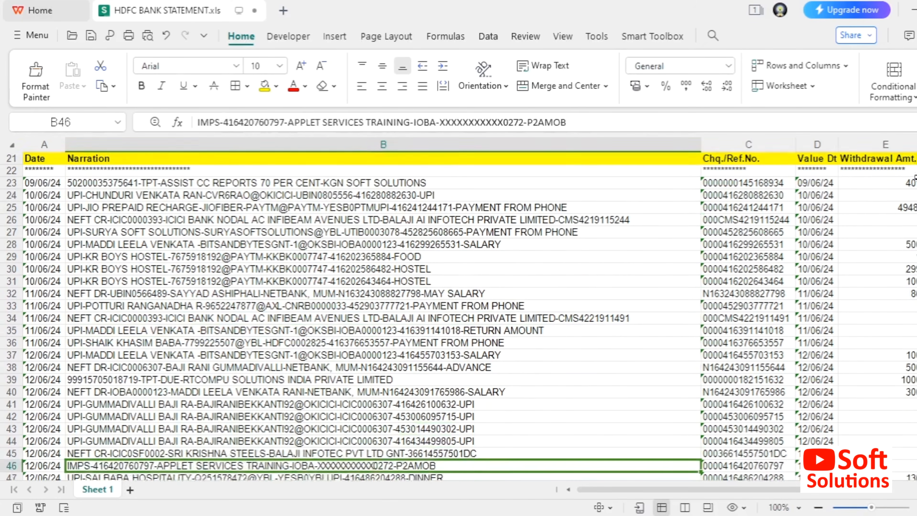
{"action": "key", "text": "Down"}
{"action": "key", "text": "Down"}
{"action": "key", "text": "Down"}
{"action": "key", "text": "Up"}
{"action": "key", "text": "Up"}
{"action": "key", "text": "Up"}
{"action": "key", "text": "Up"}
{"action": "key", "text": "Up"}
{"action": "key", "text": "Up"}
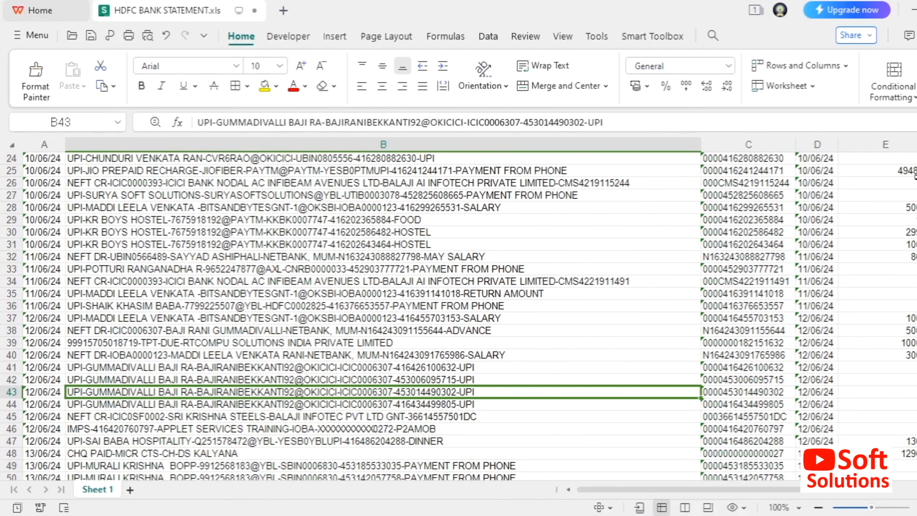
{"action": "key", "text": "Up"}
{"action": "key", "text": "Up"}
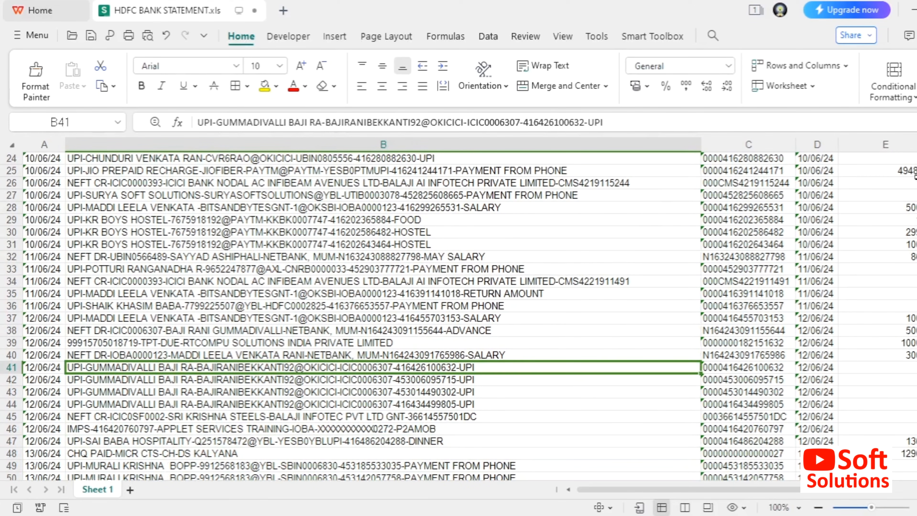
{"action": "key", "text": "Down"}
{"action": "key", "text": "Down"}
{"action": "key", "text": "Down"}
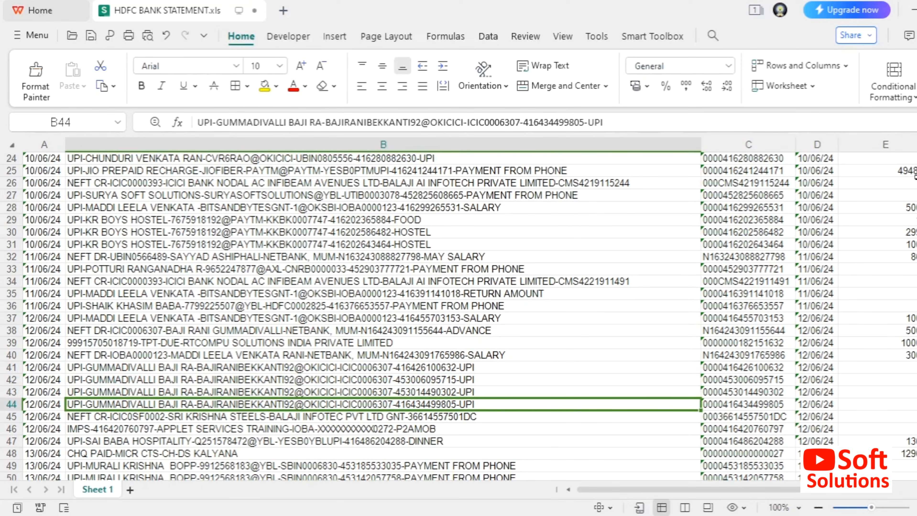
- Return to TallyPrime and apply an Advanced Filter to the receipt vouchers for Narration containing Avenue
{"action": "key", "text": "alt+Tab"}
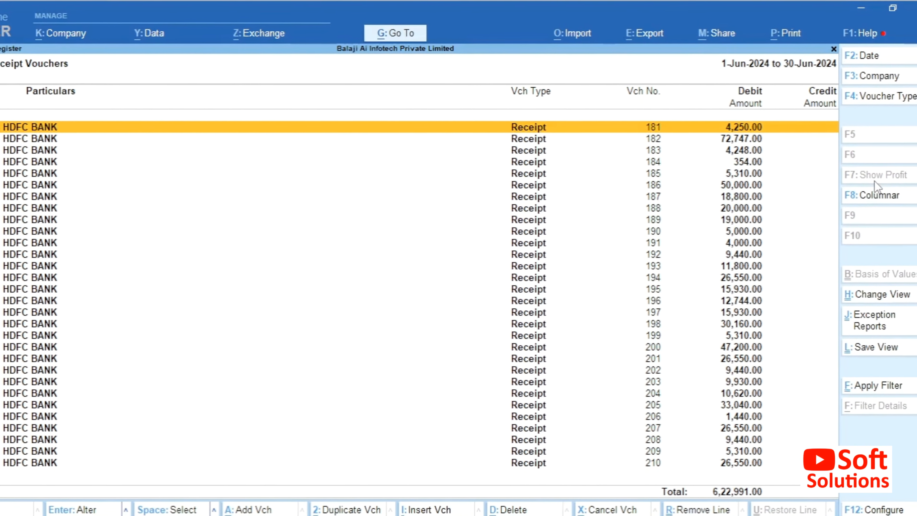
{"action": "left_click", "coordinate": [869, 388]}
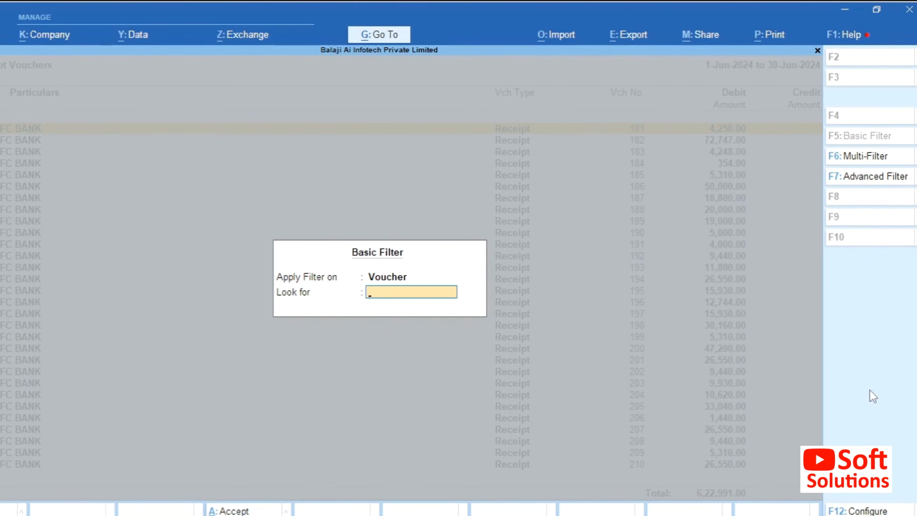
{"action": "key", "text": "F7"}
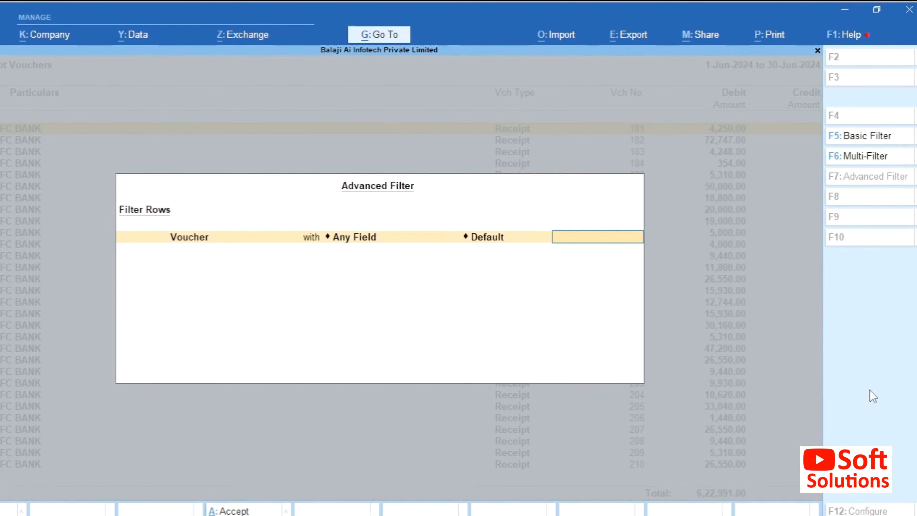
{"action": "key", "text": "BackSpace"}
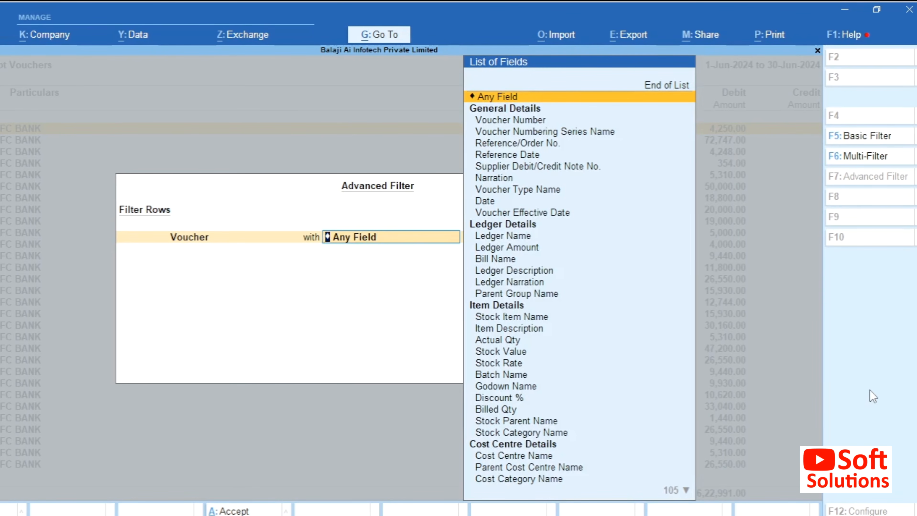
{"action": "type", "text": "Narr"}
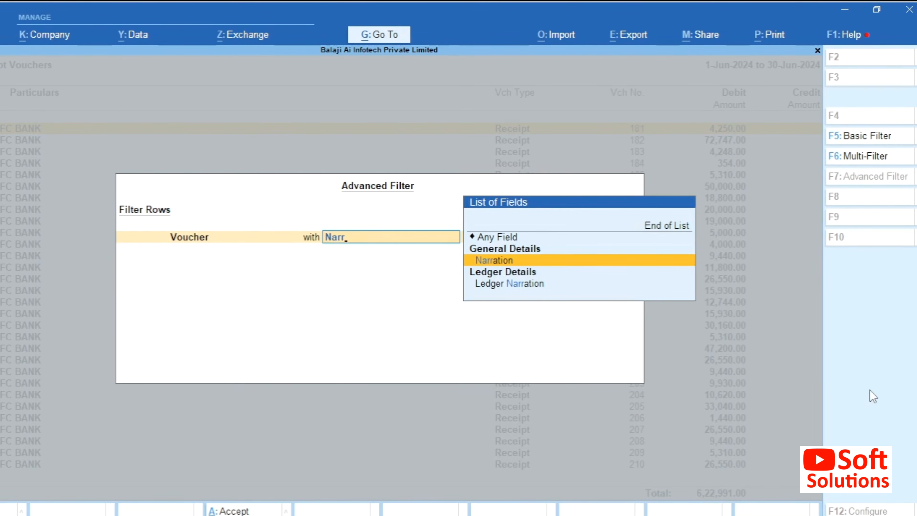
{"action": "key", "text": "Return"}
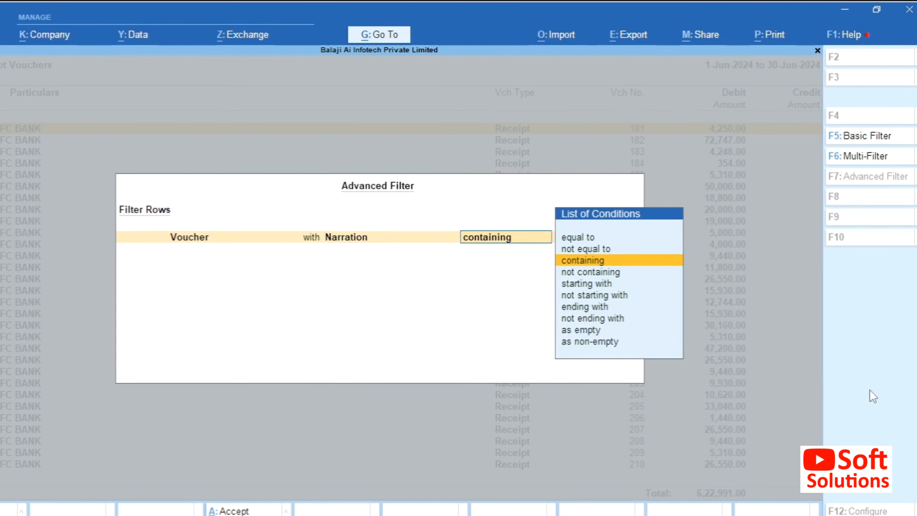
{"action": "key", "text": "Return"}
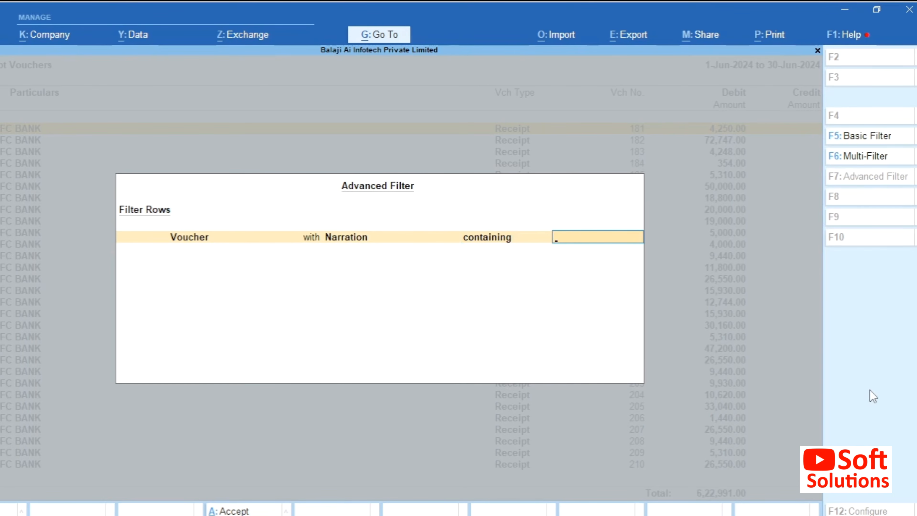
{"action": "type", "text": "Avenue"}
{"action": "key", "text": "Return"}
{"action": "key", "text": "Return"}
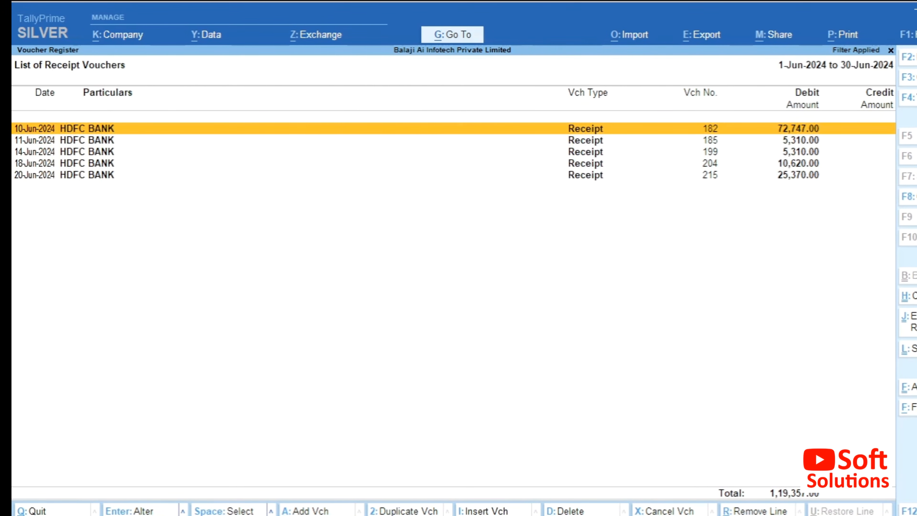
- Replace Suspense A/c with the CC AVENUES ledger in receipt voucher 182 and save the voucher
{"action": "key", "text": "Return"}
{"action": "key", "text": "Return"}
{"action": "key", "text": "Return"}
{"action": "key", "text": "Return"}
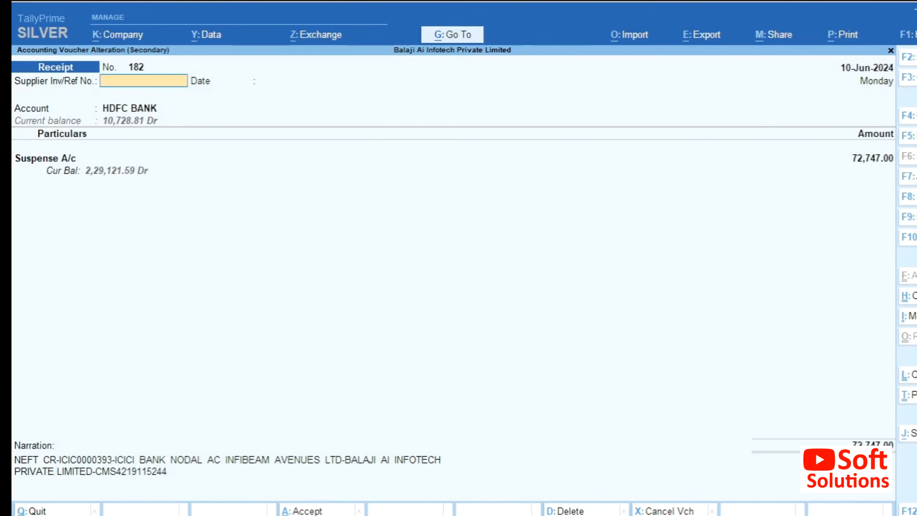
{"action": "type", "text": "cc"}
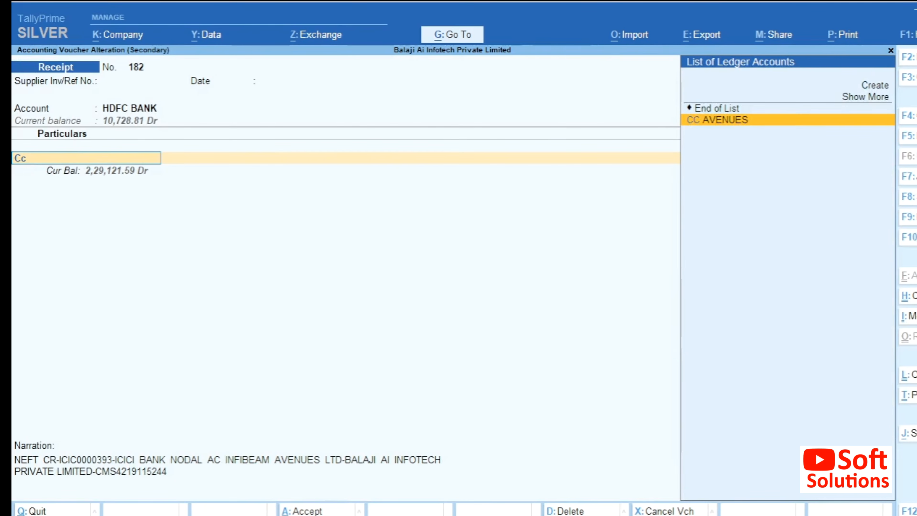
{"action": "key", "text": "Return"}
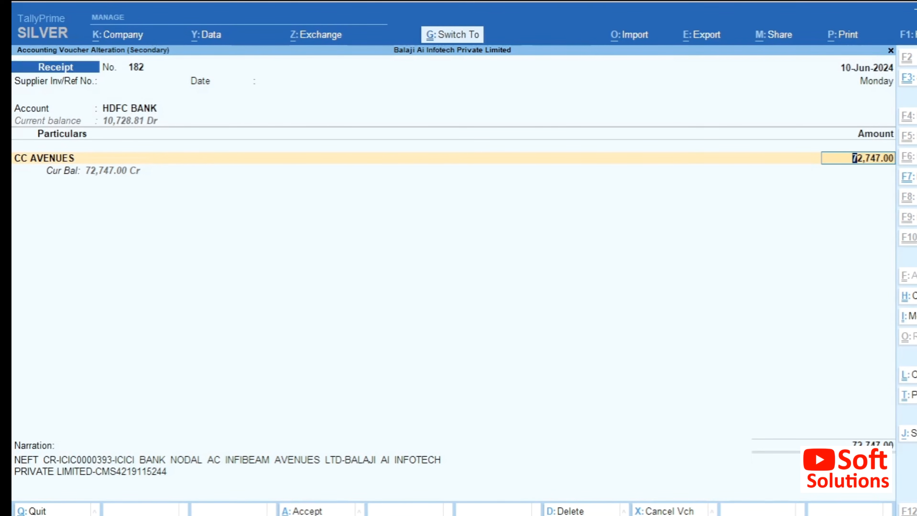
{"action": "key", "text": "ctrl+a"}
- Open receipt voucher 185 for alteration and replace Suspense A/c with the CC AVENUES ledger
{"action": "key", "text": "Down"}
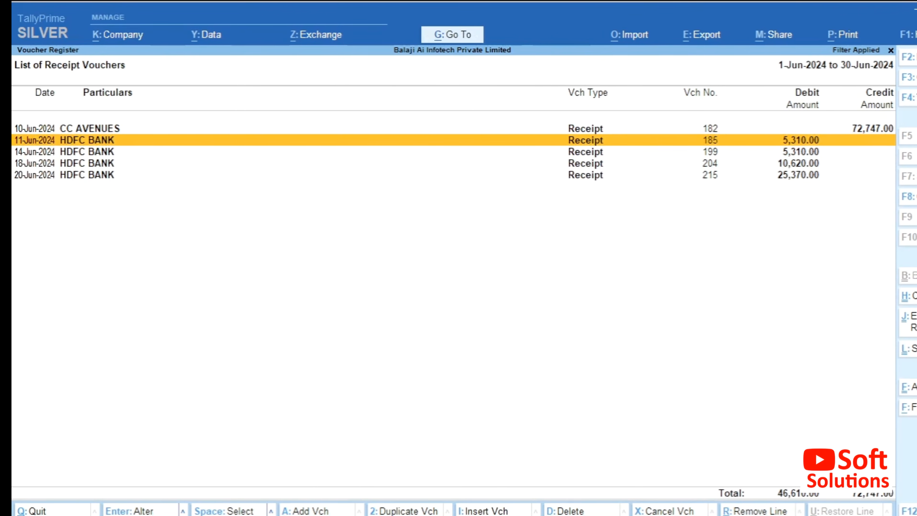
{"action": "key", "text": "Return"}
{"action": "key", "text": "Return"}
{"action": "key", "text": "Return"}
{"action": "key", "text": "Return"}
{"action": "key", "text": "Return"}
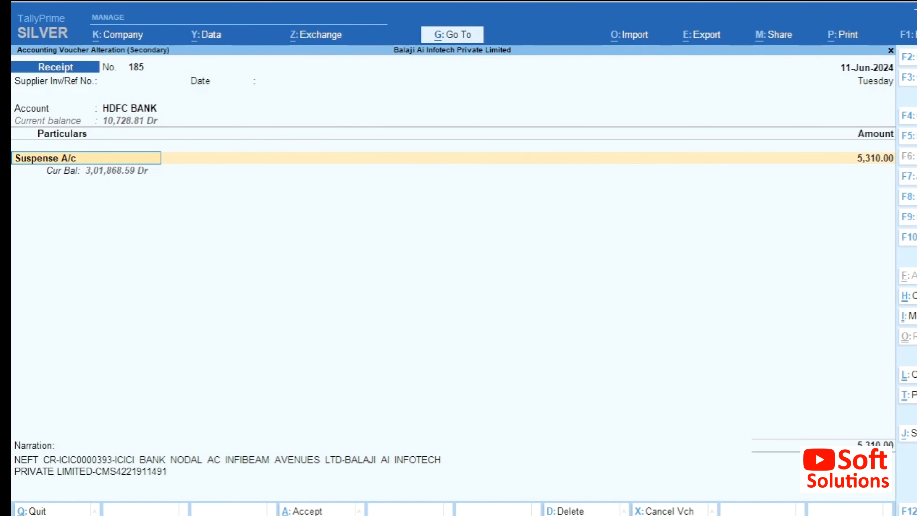
{"action": "type", "text": "Cc"}
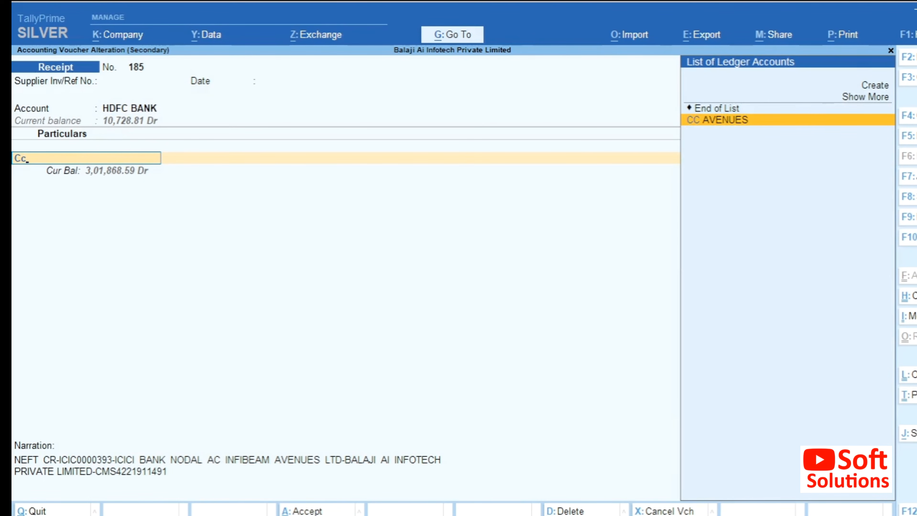
{"action": "key", "text": "Return"}
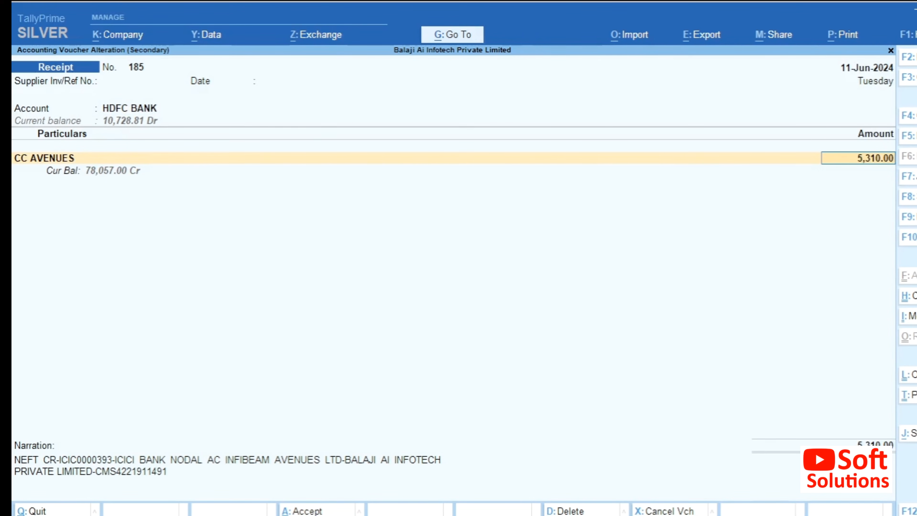
- Allocate the CC AVENUES receipt of 5,310.00 as On Account in the bill-wise details and save the voucher
{"action": "key", "text": "Return"}
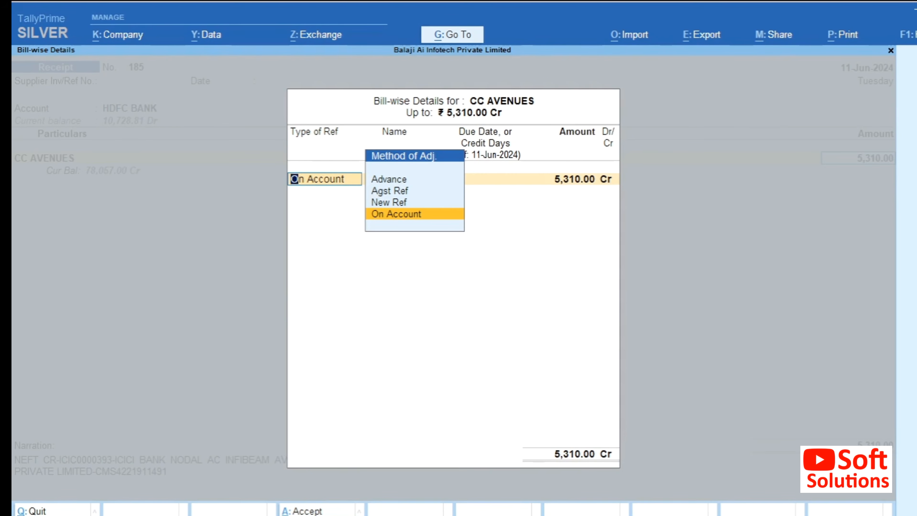
{"action": "key", "text": "Up"}
{"action": "key", "text": "Up"}
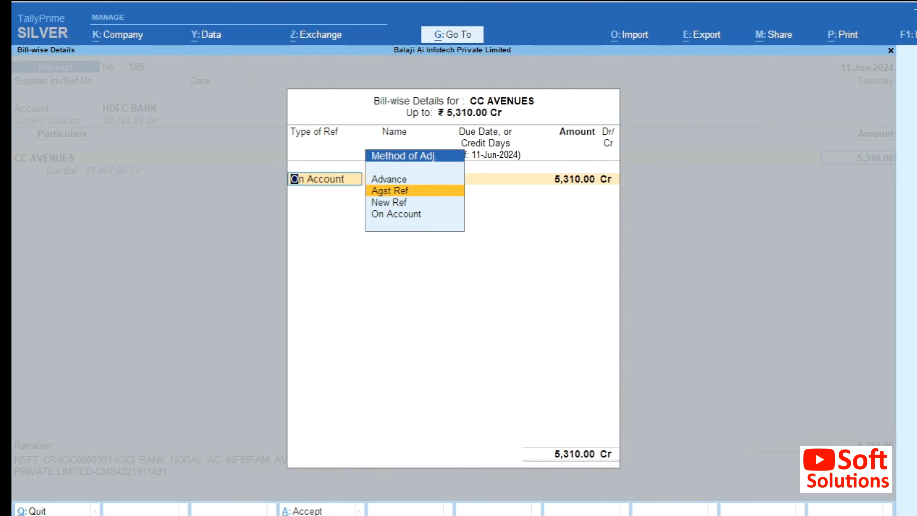
{"action": "key", "text": "Down"}
{"action": "key", "text": "Down"}
{"action": "key", "text": "Return"}
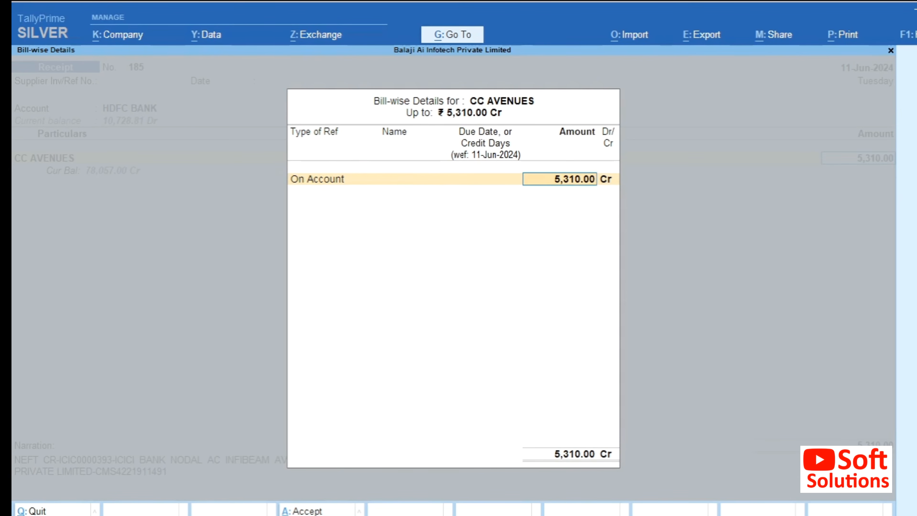
{"action": "key", "text": "ctrl+a"}
{"action": "key", "text": "ctrl"}
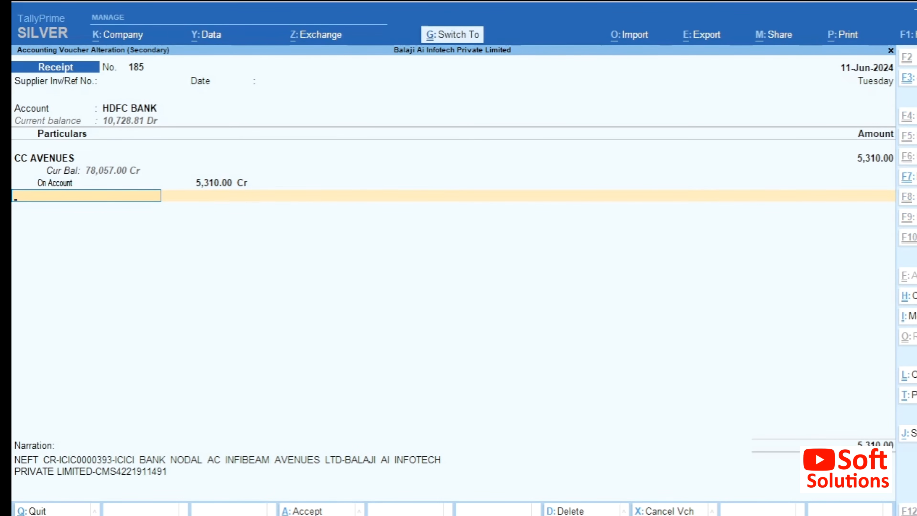
{"action": "key", "text": "ctrl+a"}
- Replace Suspense A/c with the CC AVENUES ledger in receipt voucher 199 and save the voucher
{"action": "key", "text": "Down"}
{"action": "key", "text": "Return"}
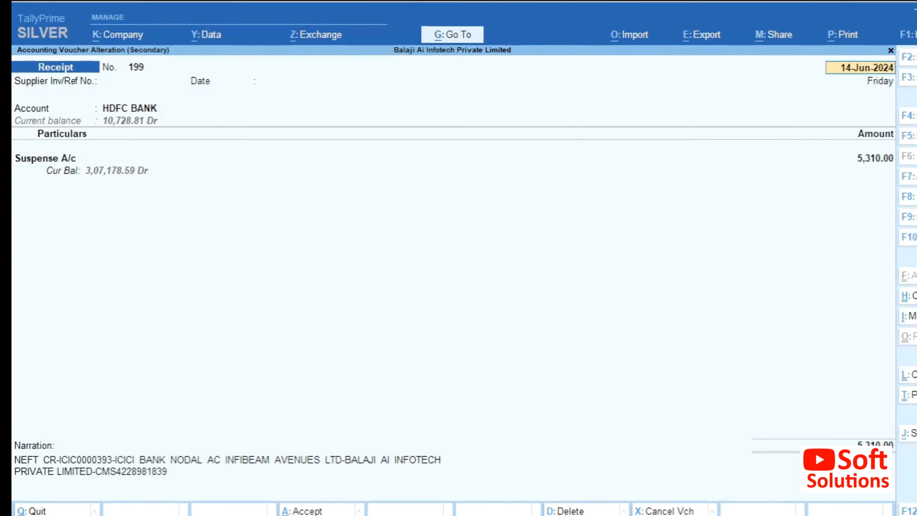
{"action": "key", "text": "Return"}
{"action": "key", "text": "Return"}
{"action": "key", "text": "Return"}
{"action": "type", "text": "CC AVENUES"}
{"action": "key", "text": "Return"}
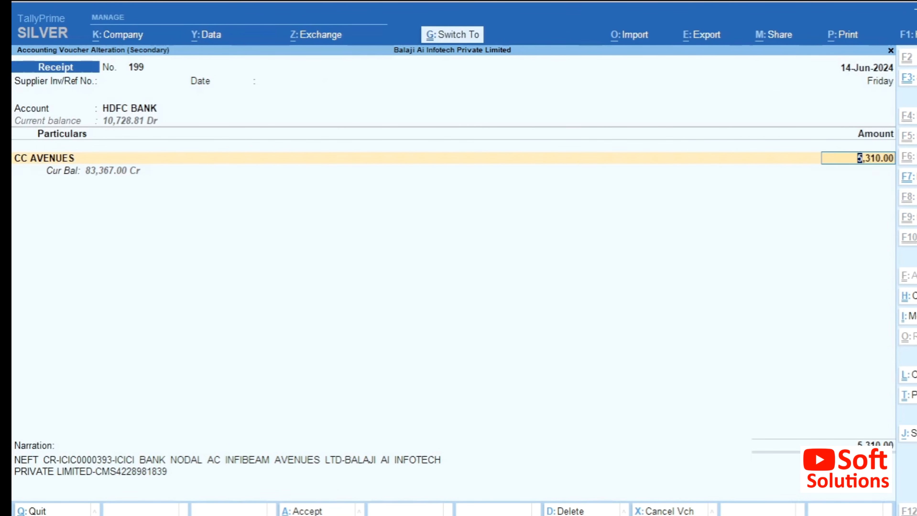
{"action": "key", "text": "ctrl+a"}
- Replace Suspense A/c with the CC AVENUES ledger in the remaining filtered receipt vouchers, 204 and 215
{"action": "key", "text": "Down"}
{"action": "key", "text": "Down"}
{"action": "key", "text": "Up"}
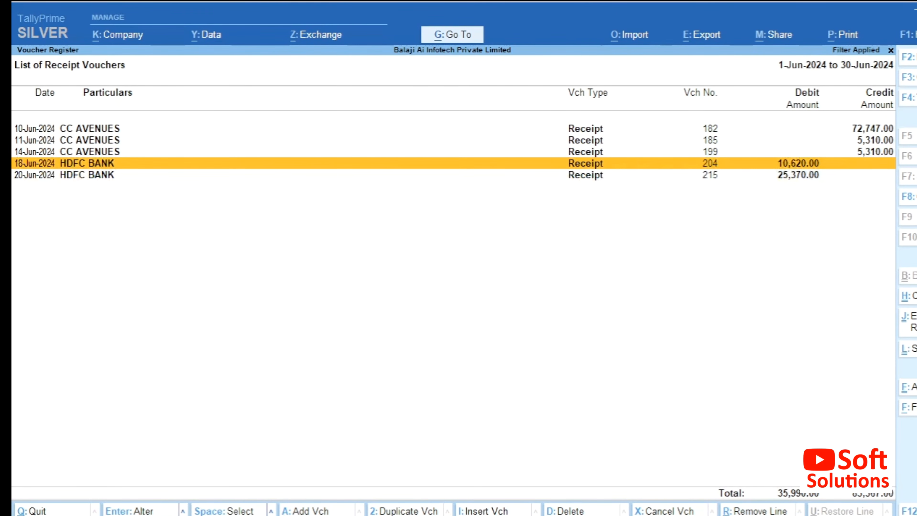
{"action": "key", "text": "Return"}
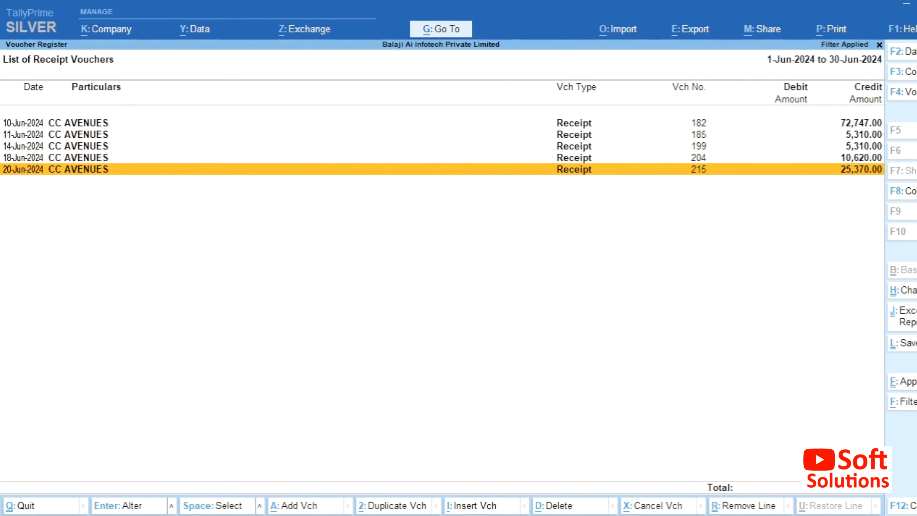
- Review the altered receipt vouchers, close the register and statistics, and return to the Gateway of Tally
{"action": "key", "text": "Up"}
{"action": "key", "text": "Up"}
{"action": "key", "text": "Up"}
{"action": "key", "text": "Up"}
{"action": "key", "text": "Down"}
{"action": "key", "text": "Down"}
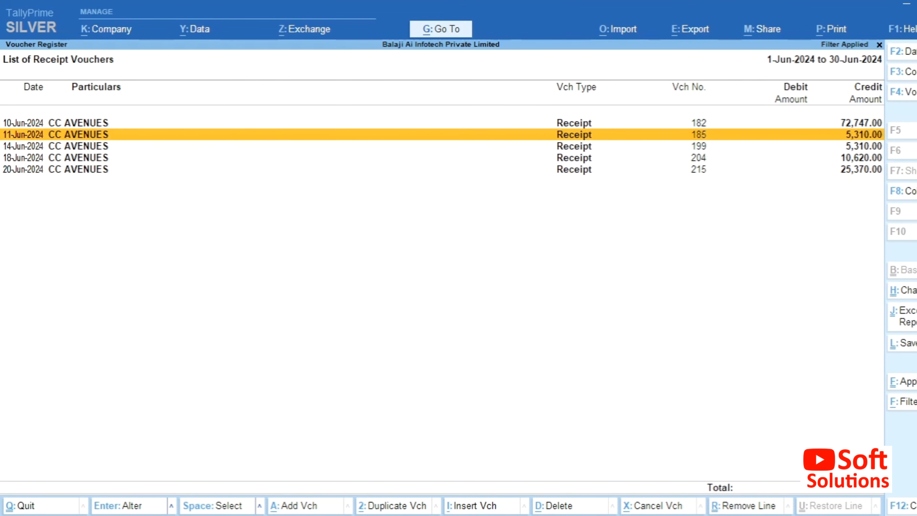
{"action": "key", "text": "Escape"}
{"action": "key", "text": "Escape"}
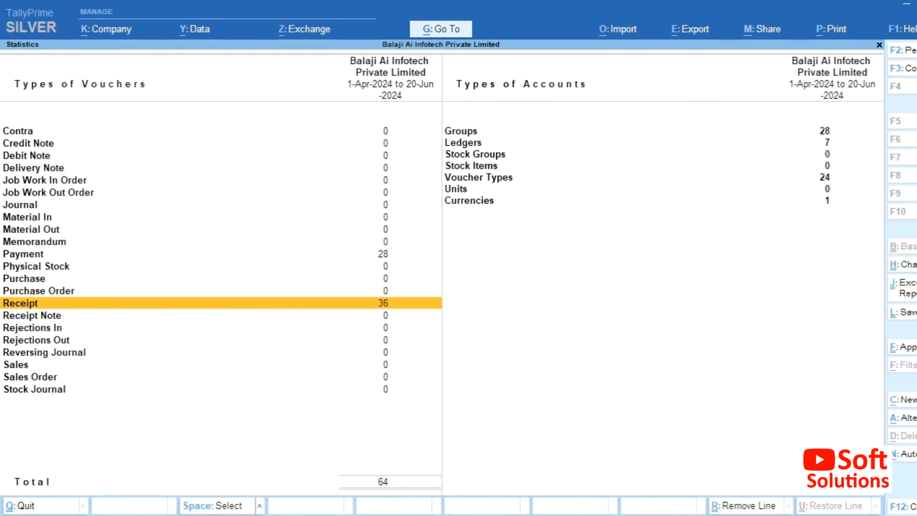
{"action": "key", "text": "Escape"}
{"action": "key", "text": "Escape"}
{"action": "key", "text": "Escape"}
{"action": "key", "text": "Escape"}
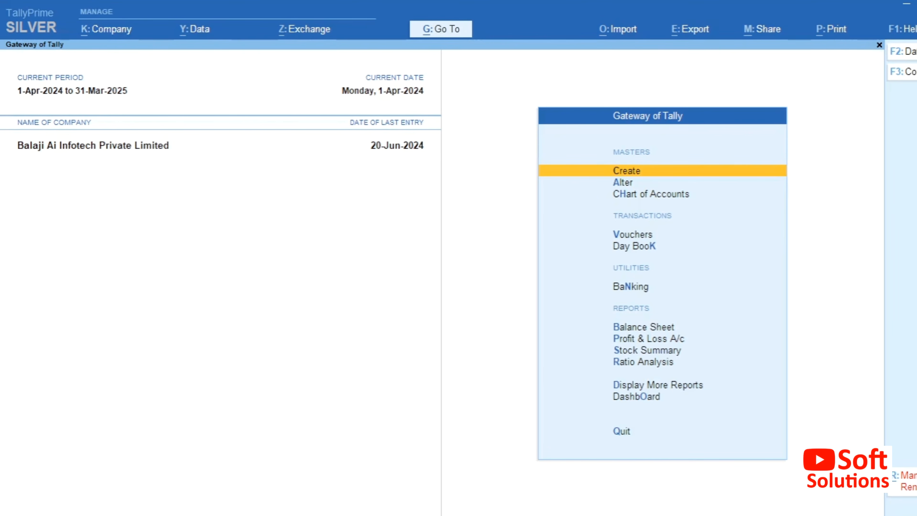
- Switch to the HDFC BANK STATEMENT.xls workbook and examine the narration rows and the header row 21
{"action": "key", "text": "alt+Tab"}
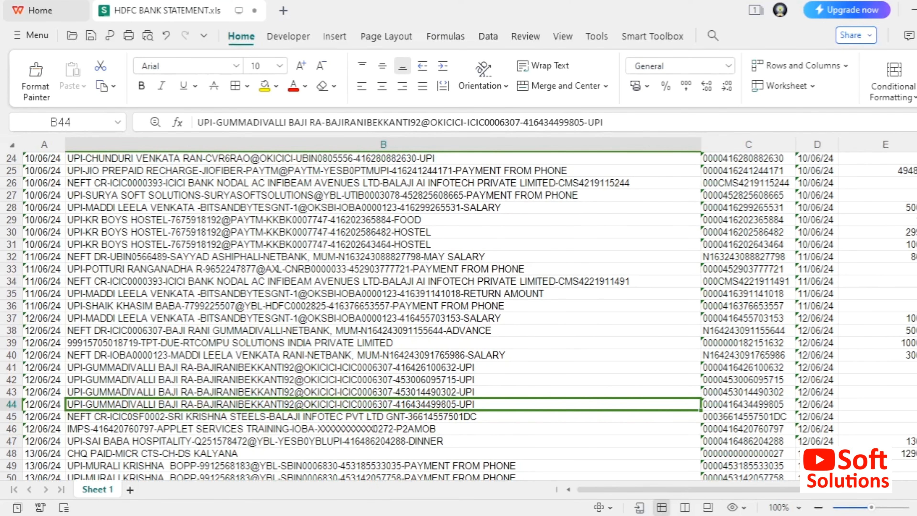
{"action": "key", "text": "Up"}
{"action": "key", "text": "Up"}
{"action": "key", "text": "Up"}
{"action": "key", "text": "Up"}
{"action": "key", "text": "Up"}
{"action": "key", "text": "Up"}
{"action": "key", "text": "Up"}
{"action": "key", "text": "Up"}
{"action": "key", "text": "Up"}
{"action": "key", "text": "Up"}
{"action": "key", "text": "Up"}
{"action": "key", "text": "Up"}
{"action": "key", "text": "Up"}
{"action": "key", "text": "Up"}
{"action": "key", "text": "Up"}
{"action": "key", "text": "Up"}
{"action": "key", "text": "Up"}
{"action": "key", "text": "Up"}
{"action": "key", "text": "Up"}
{"action": "key", "text": "Up"}
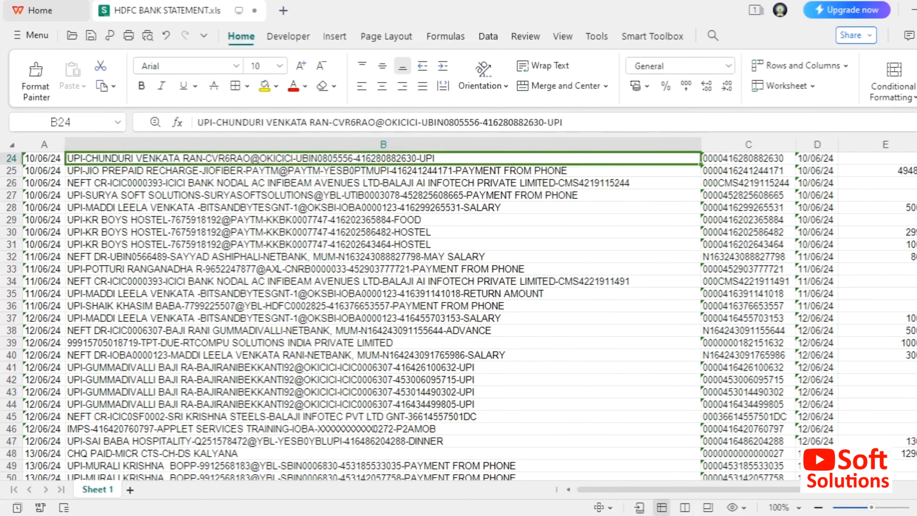
{"action": "key", "text": "Down"}
{"action": "key", "text": "Down"}
{"action": "key", "text": "Down"}
{"action": "key", "text": "Down"}
{"action": "key", "text": "Down"}
{"action": "key", "text": "Down"}
{"action": "key", "text": "Down"}
{"action": "key", "text": "Down"}
{"action": "key", "text": "Down"}
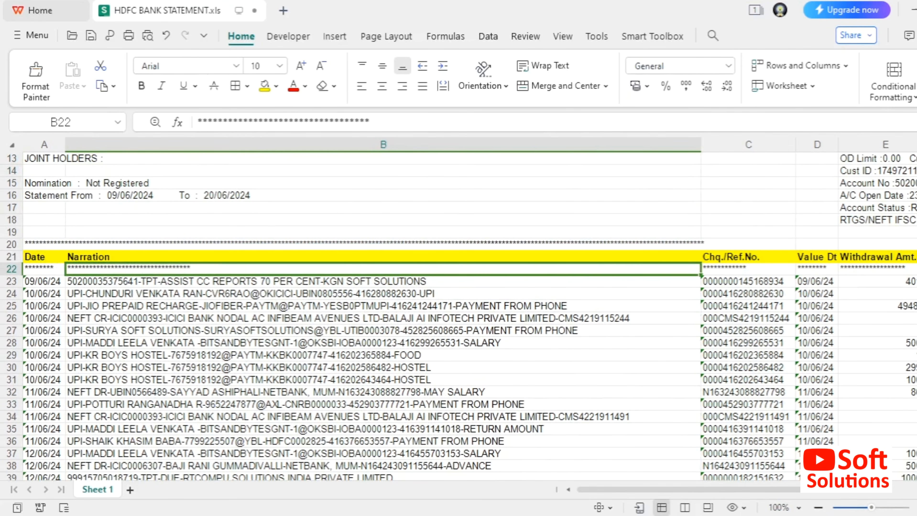
{"action": "key", "text": "Left"}
{"action": "key", "text": "Up"}
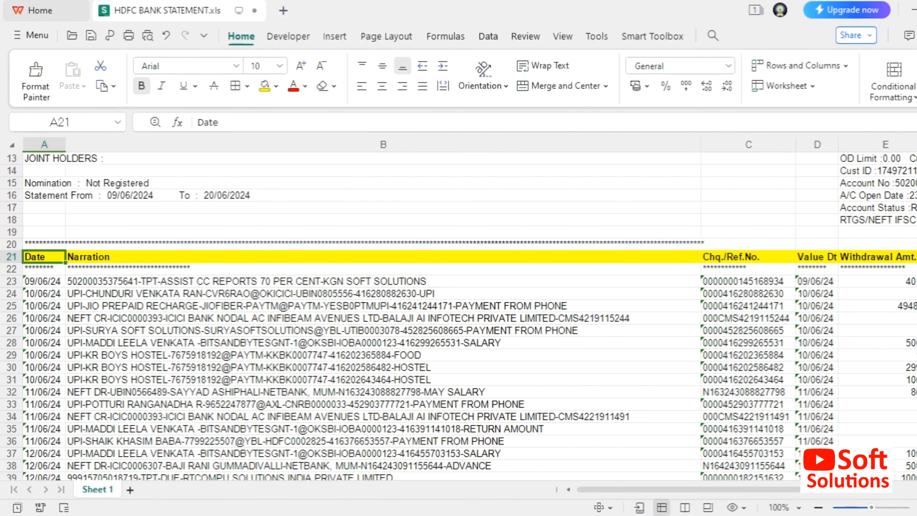
- Clear the stray amount in I23 and add the headers Inst No in I21 and Inst date in J21
{"action": "key", "text": "Right"}
{"action": "key", "text": "Right"}
{"action": "key", "text": "Right"}
{"action": "key", "text": "Right"}
{"action": "key", "text": "Right"}
{"action": "key", "text": "Right"}
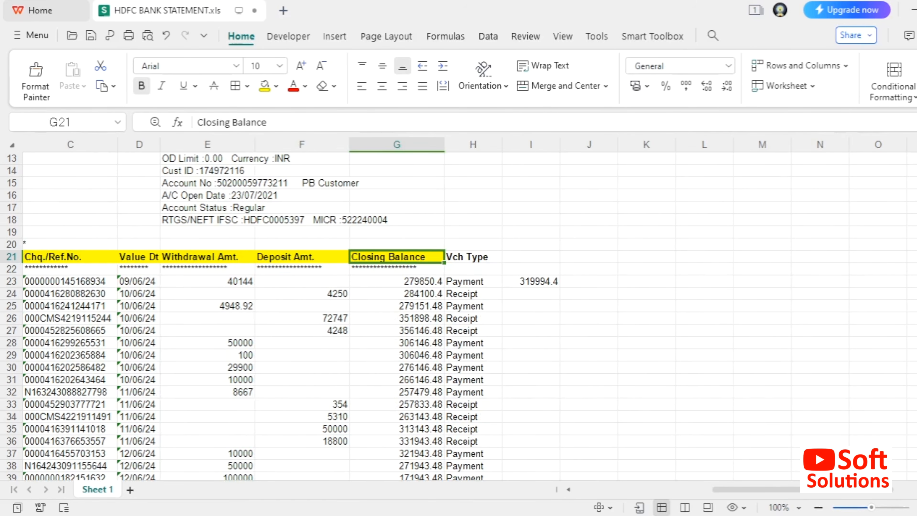
{"action": "key", "text": "Right"}
{"action": "key", "text": "Right"}
{"action": "key", "text": "Right"}
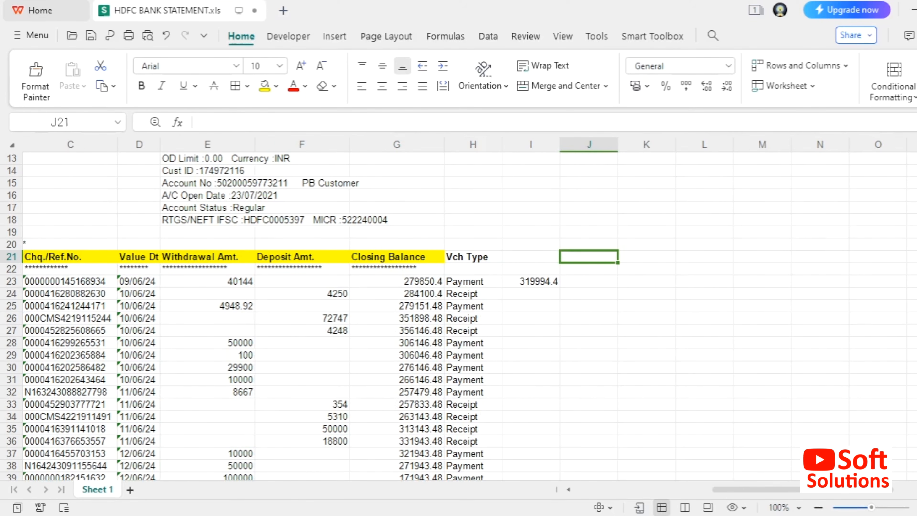
{"action": "key", "text": "Left"}
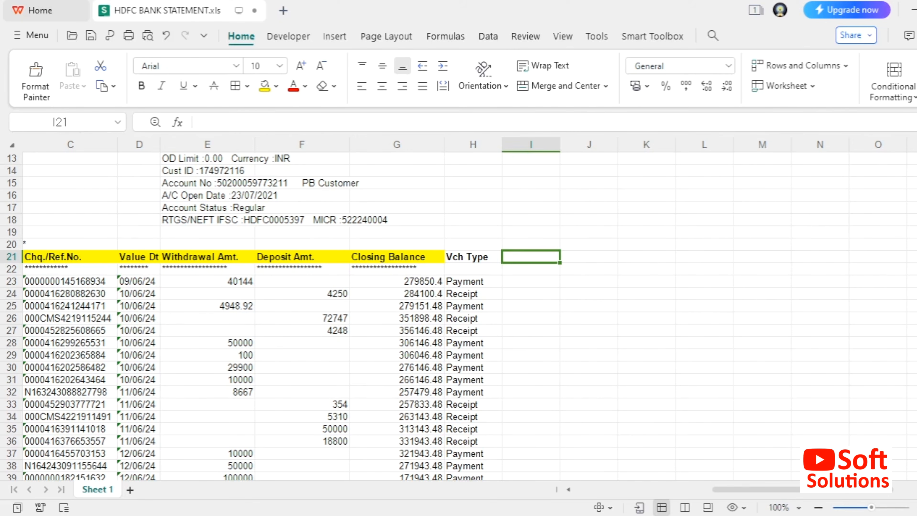
{"action": "type", "text": "Inst No"}
{"action": "key", "text": "Tab"}
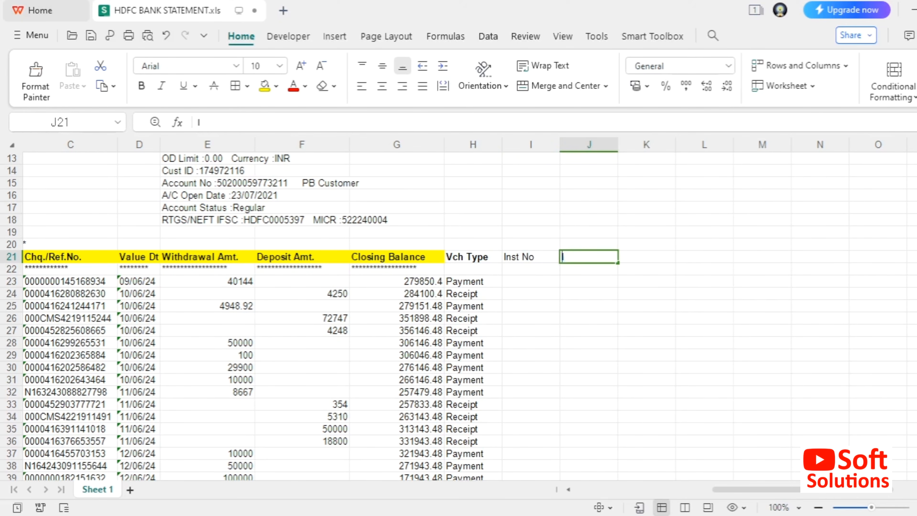
{"action": "type", "text": "Inst date"}
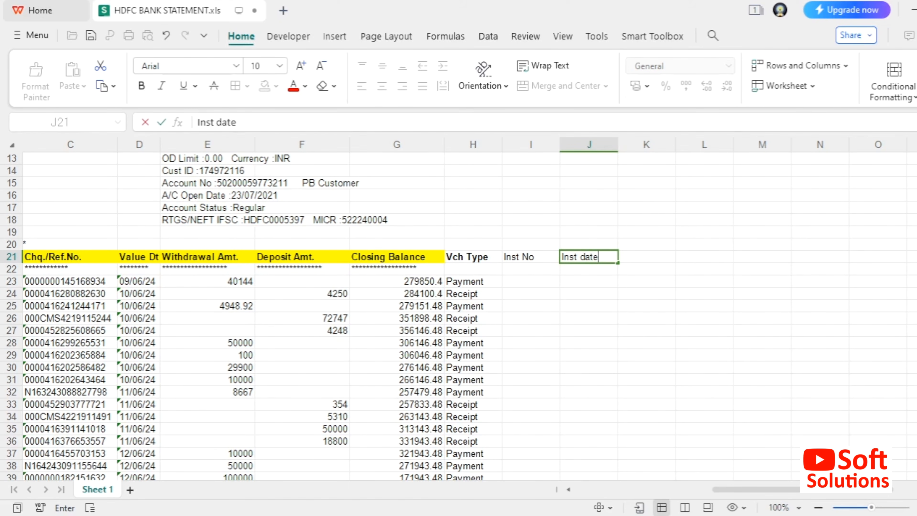
{"action": "key", "text": "Tab"}
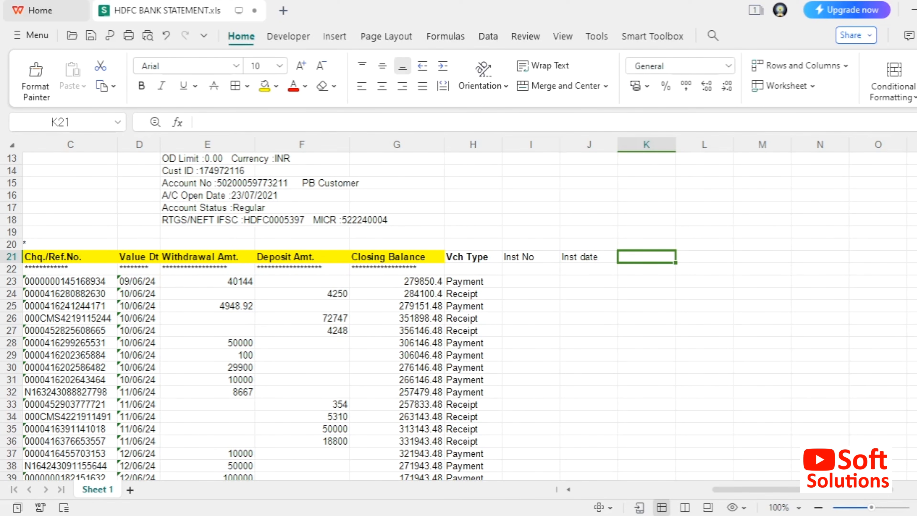
- Add the headers Agn Ref No in K21 and Ref dat in L21
{"action": "type", "text": "Ref"}
{"action": "key", "text": "BackSpace"}
{"action": "key", "text": "BackSpace"}
{"action": "key", "text": "BackSpace"}
{"action": "type", "text": "Ag"}
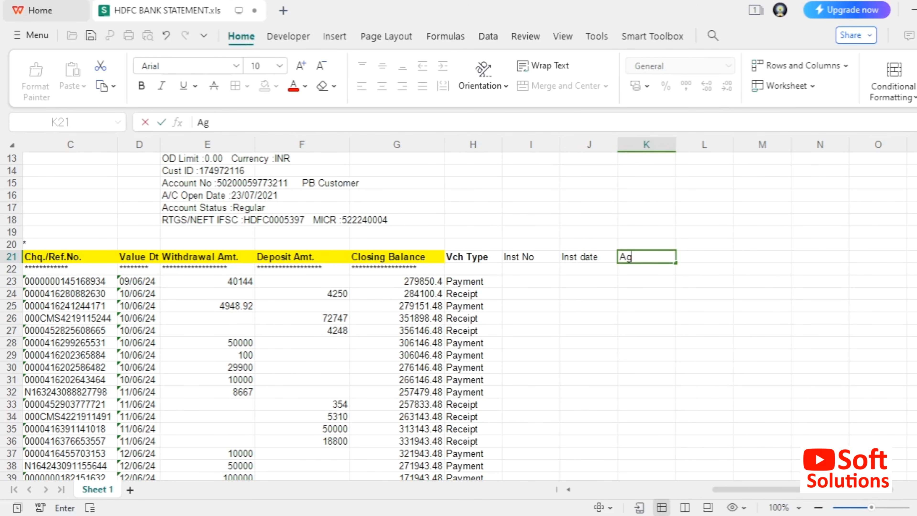
{"action": "type", "text": "n Ref No"}
{"action": "key", "text": "Tab"}
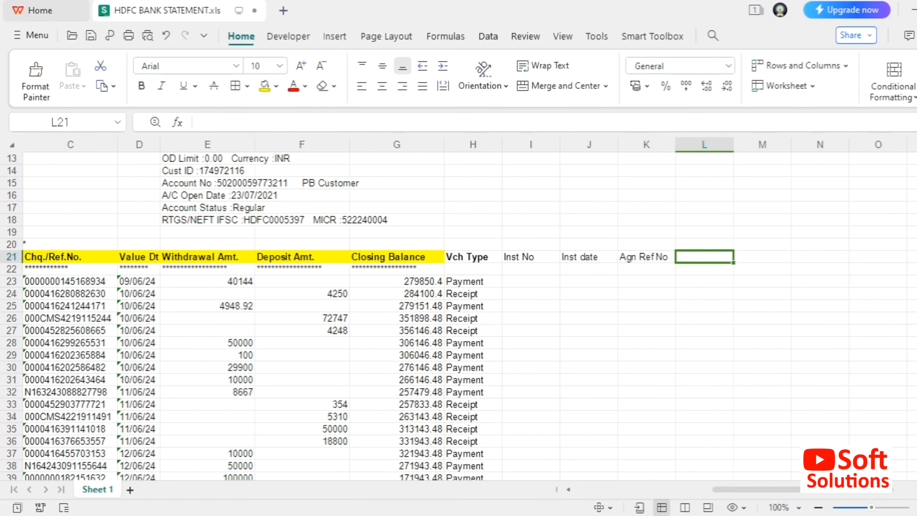
{"action": "type", "text": "Ref dat"}
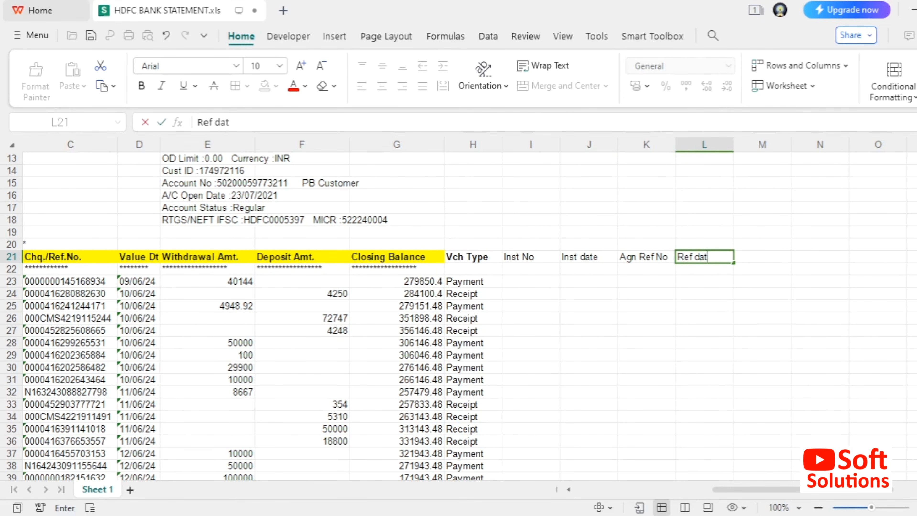
{"action": "key", "text": "Tab"}
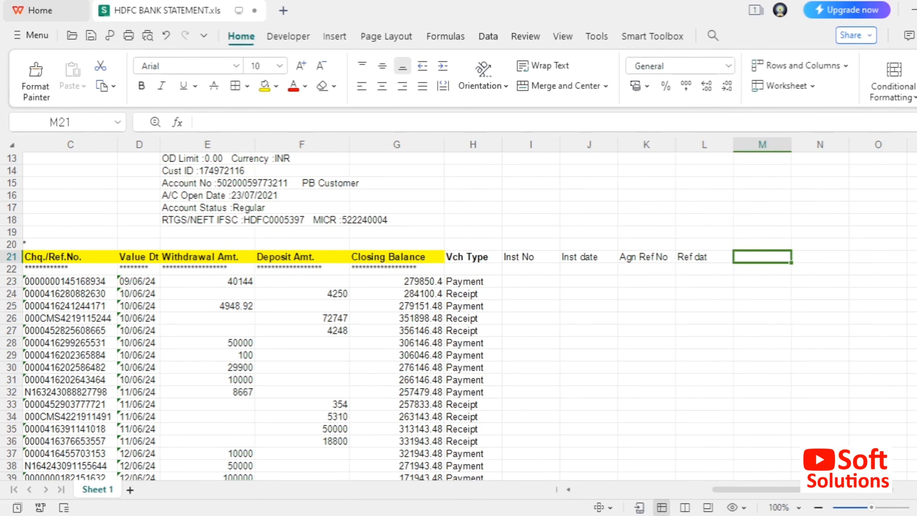
- Switch back to TallyPrime and open the Import Transactions settings
{"action": "key", "text": "alt+Tab"}
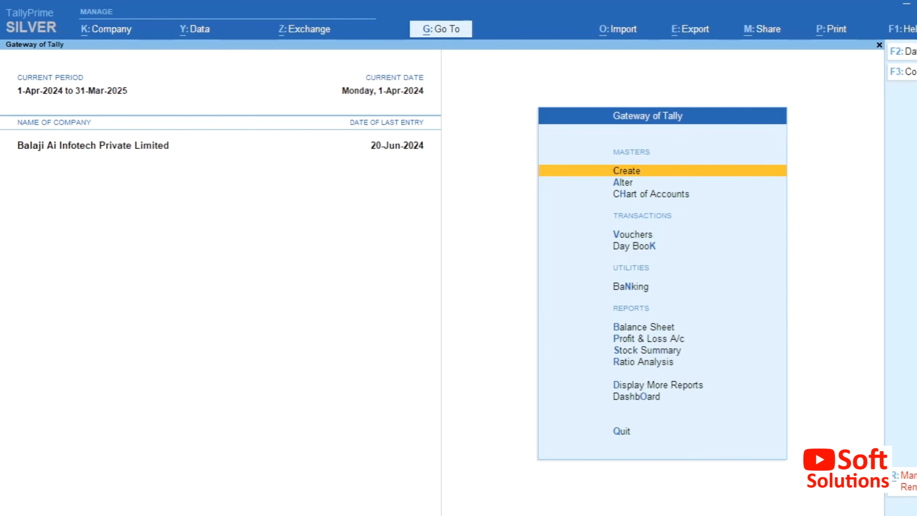
{"action": "key", "text": "alt+o"}
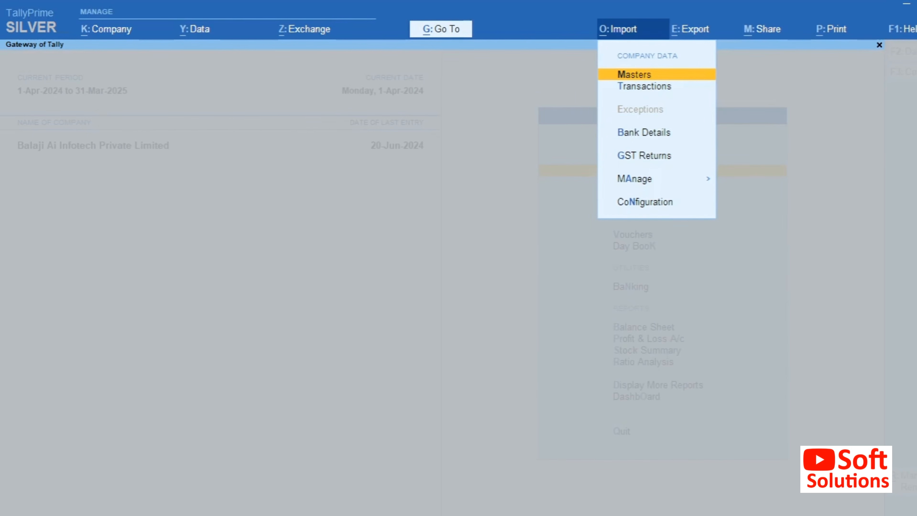
{"action": "key", "text": "Down"}
{"action": "key", "text": "Return"}
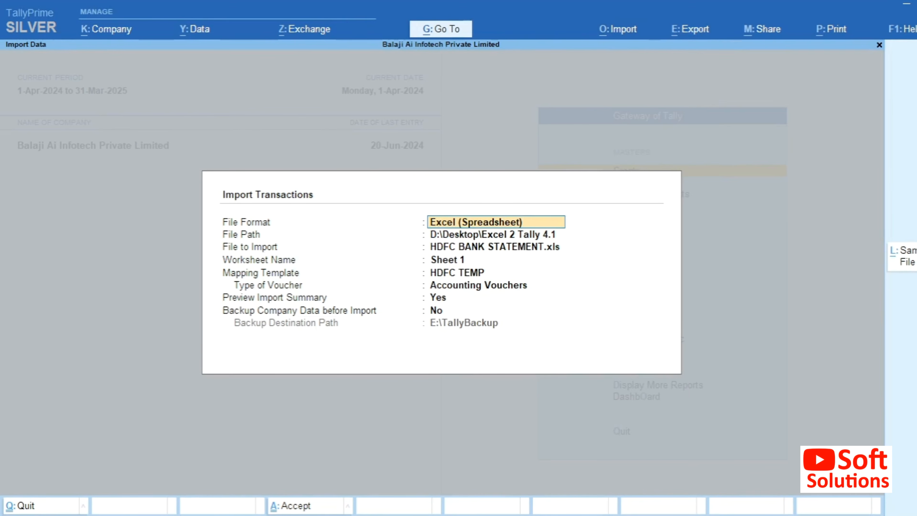
- Open the HDFC TEMP mapping template for alteration and go to the blank field row below the bottom Ledger Amount
{"action": "key", "text": "Return"}
{"action": "key", "text": "Return"}
{"action": "key", "text": "Return"}
{"action": "key", "text": "Return"}
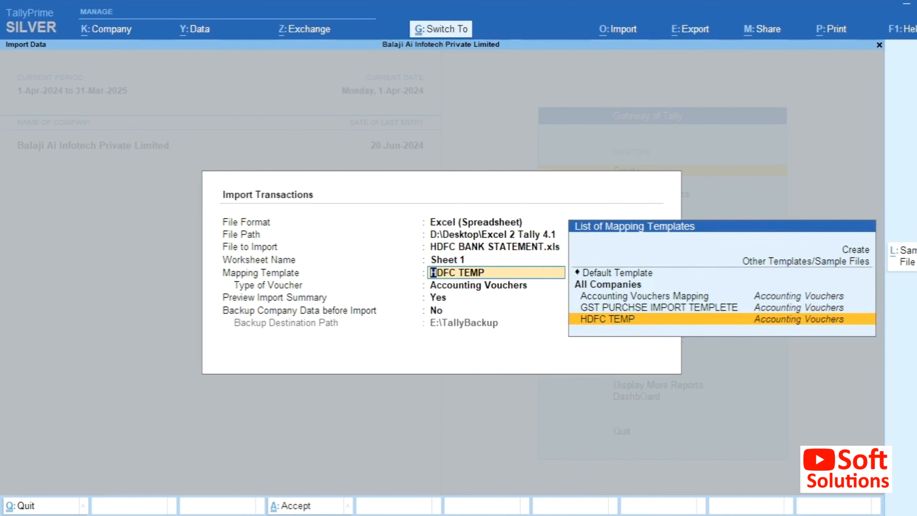
{"action": "key", "text": "ctrl+Return"}
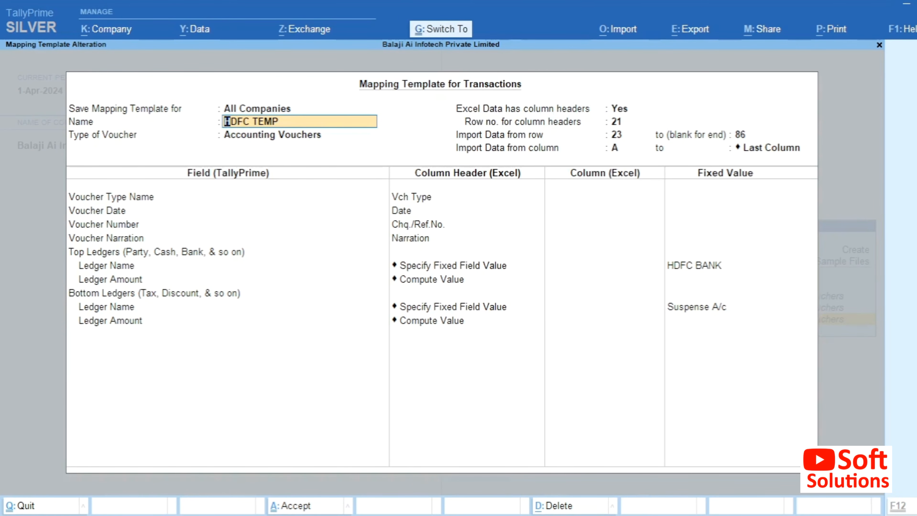
{"action": "key", "text": "ctrl+a"}
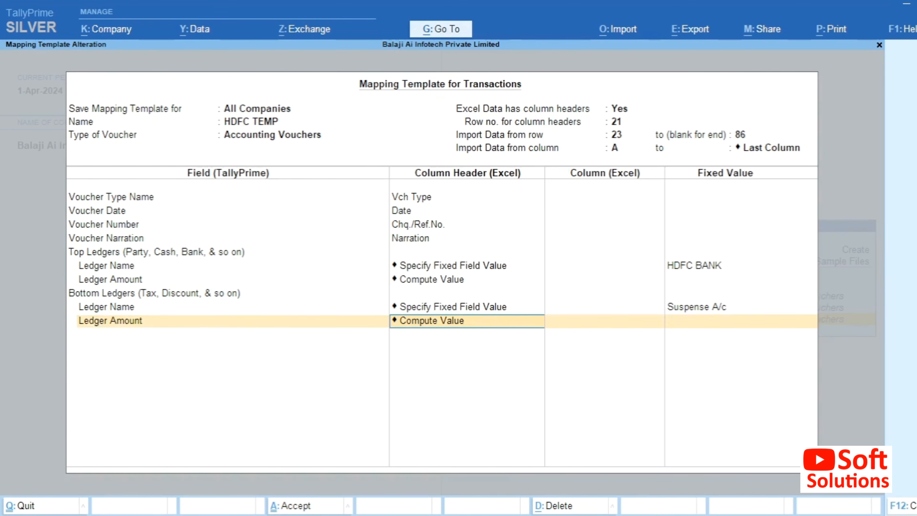
{"action": "key", "text": "Return"}
{"action": "key", "text": "Return"}
{"action": "key", "text": "Return"}
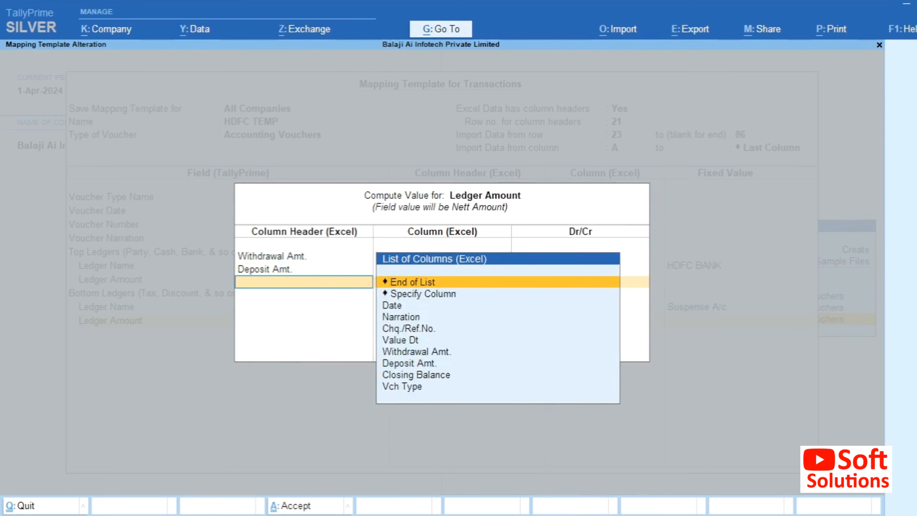
{"action": "key", "text": "Return"}
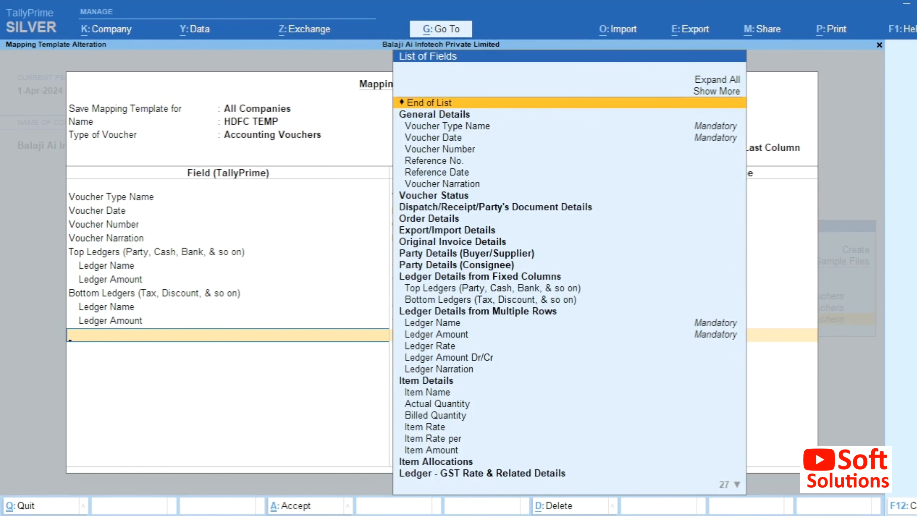
- Search the field list for Bank and examine the Bank Allocations fields from Transaction Type to Cross Using
{"action": "type", "text": "Bank"}
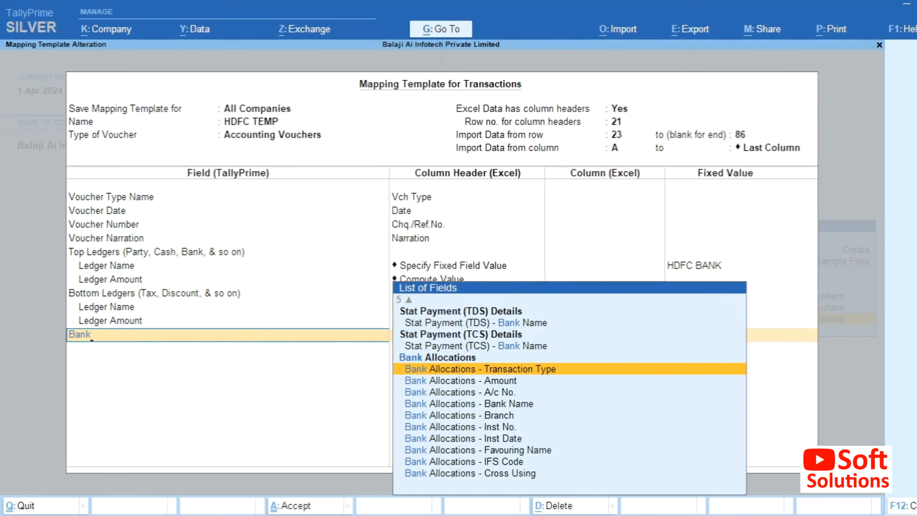
{"action": "key", "text": "Down"}
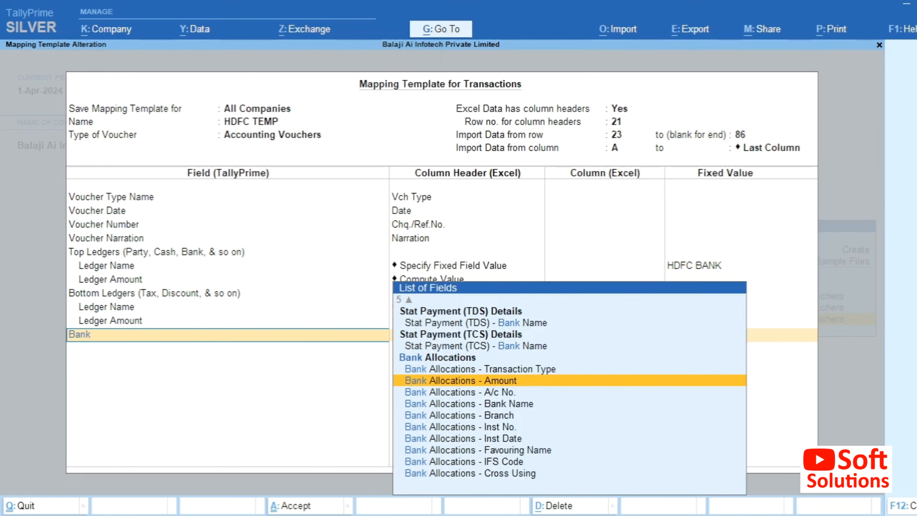
{"action": "key", "text": "Down"}
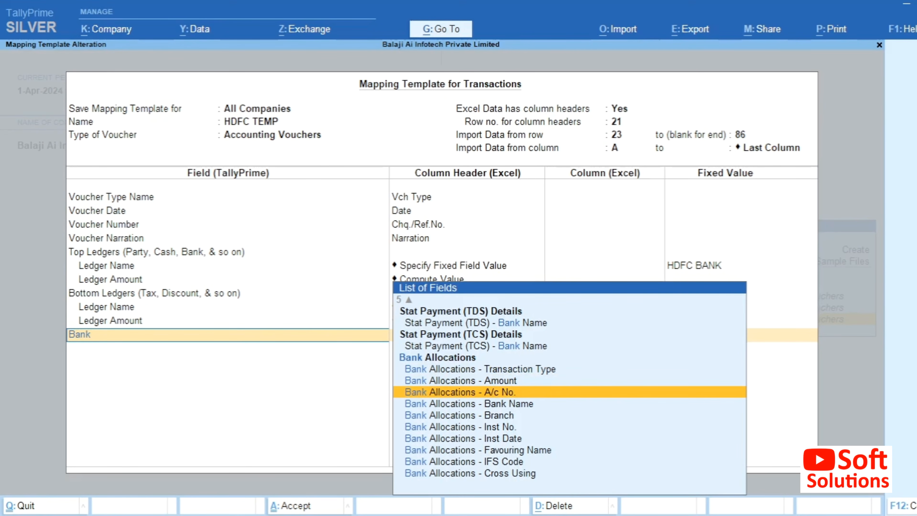
{"action": "key", "text": "Down"}
{"action": "key", "text": "Down"}
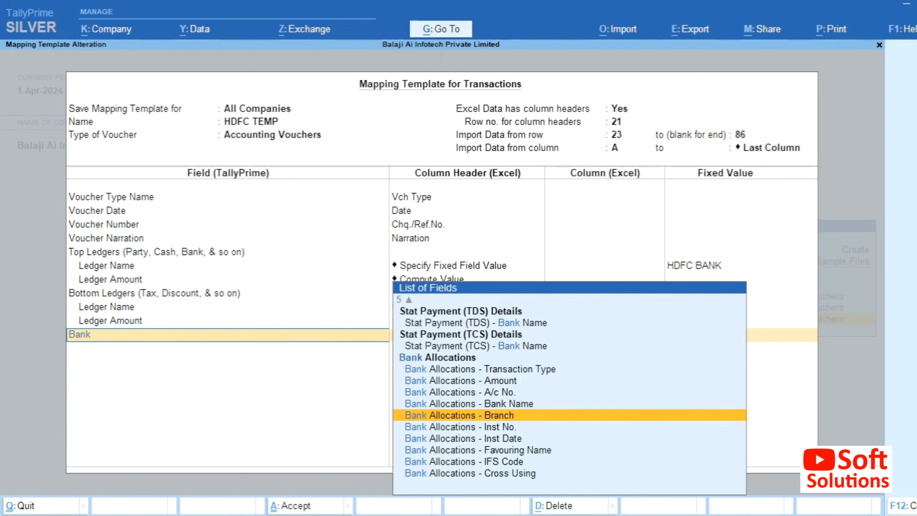
{"action": "key", "text": "Down"}
{"action": "key", "text": "Down"}
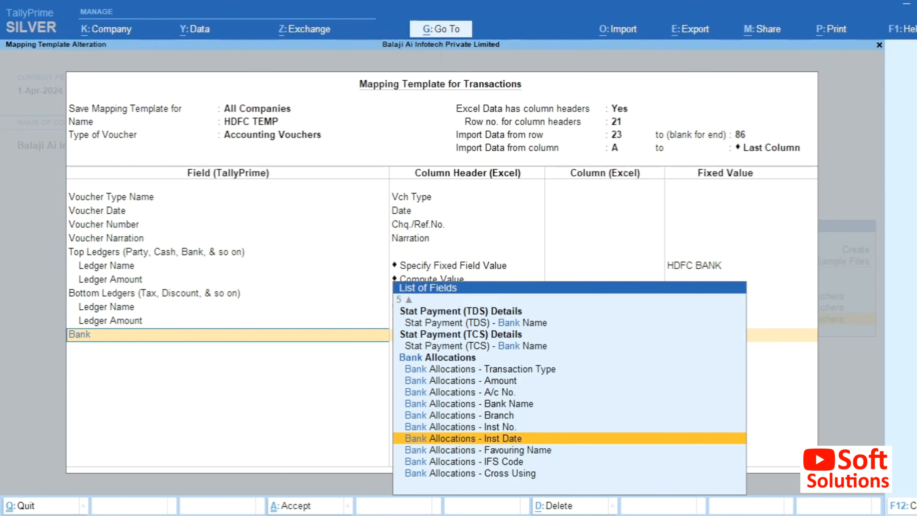
{"action": "key", "text": "Down"}
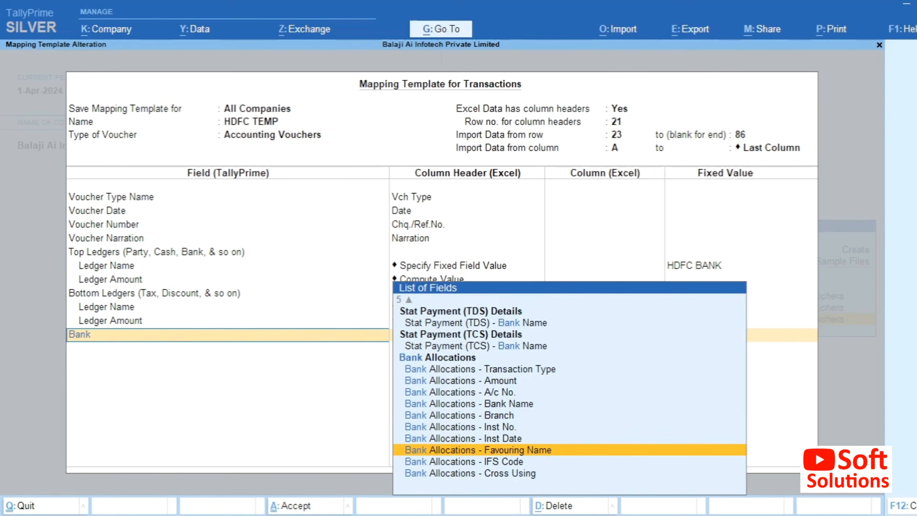
{"action": "key", "text": "Down"}
{"action": "key", "text": "Down"}
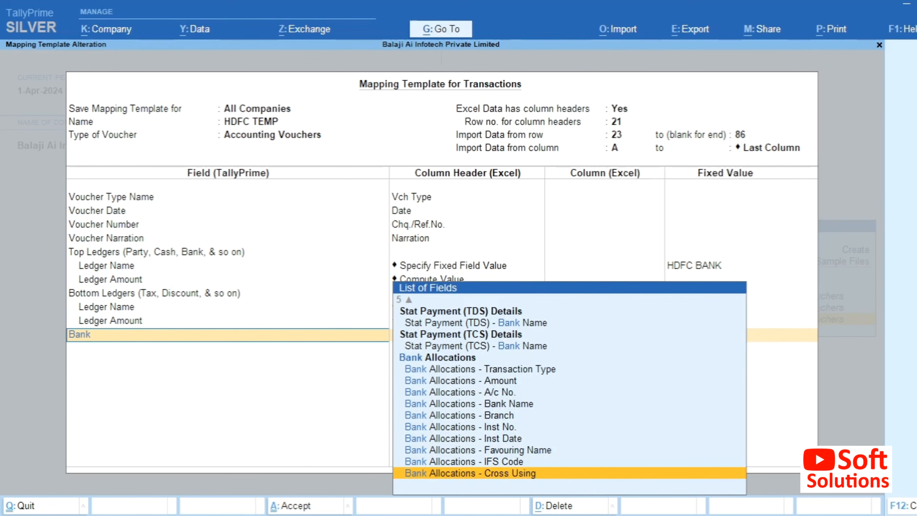
- Clear the Bank search and examine the Bill Allocations fields from Bill Type of Ref to Bill Due Dt or Credit Days
{"action": "key", "text": "BackSpace"}
{"action": "key", "text": "BackSpace"}
{"action": "key", "text": "BackSpace"}
{"action": "key", "text": "BackSpace"}
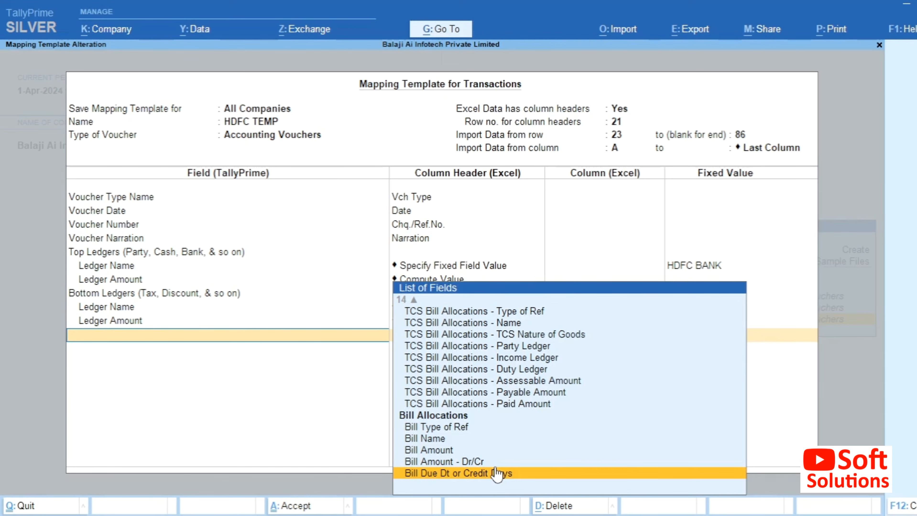
{"action": "key", "text": "Up"}
{"action": "key", "text": "Up"}
{"action": "key", "text": "Up"}
{"action": "key", "text": "Up"}
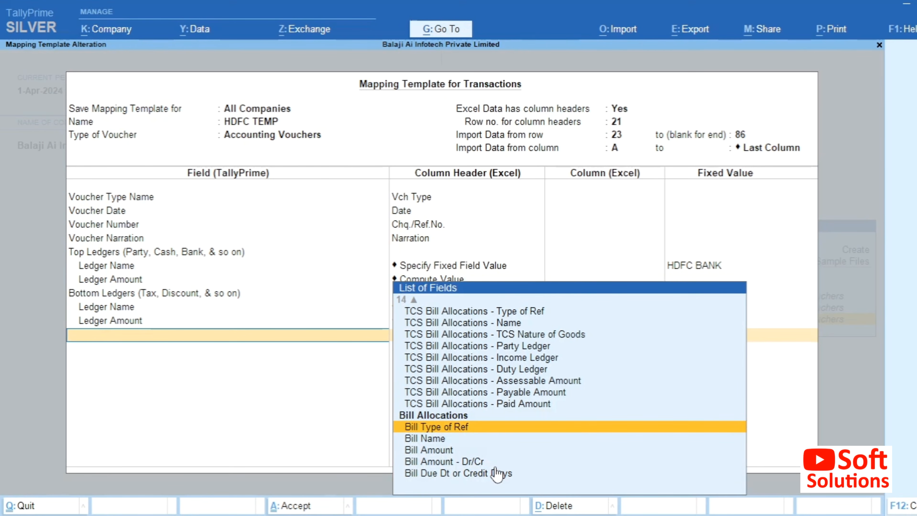
{"action": "key", "text": "Down"}
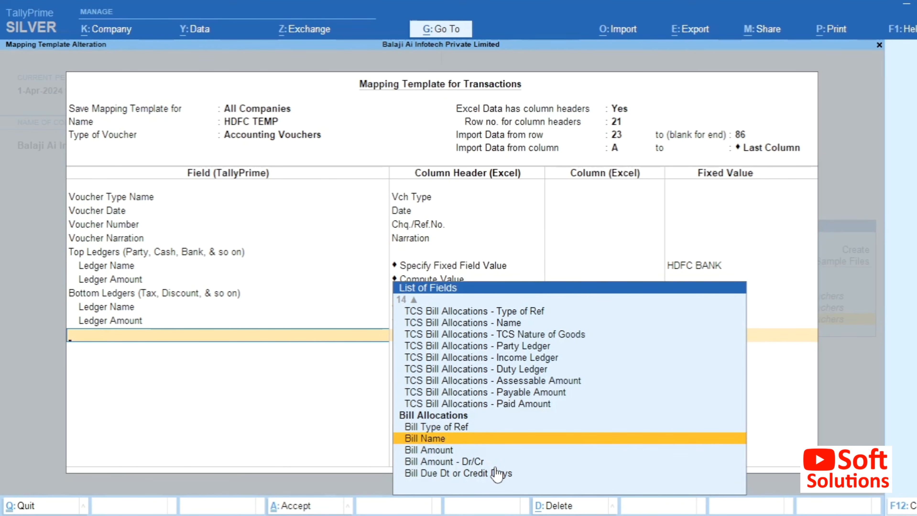
{"action": "key", "text": "Down"}
{"action": "key", "text": "Down"}
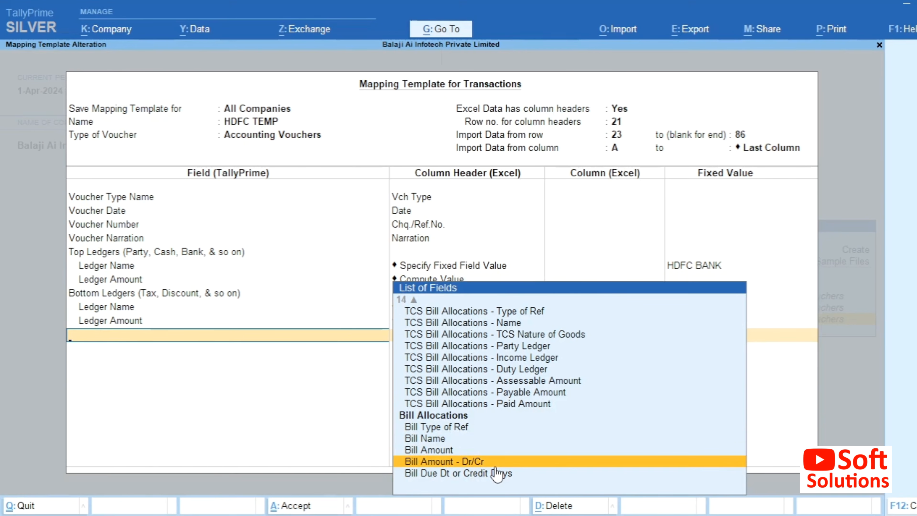
{"action": "key", "text": "Down"}
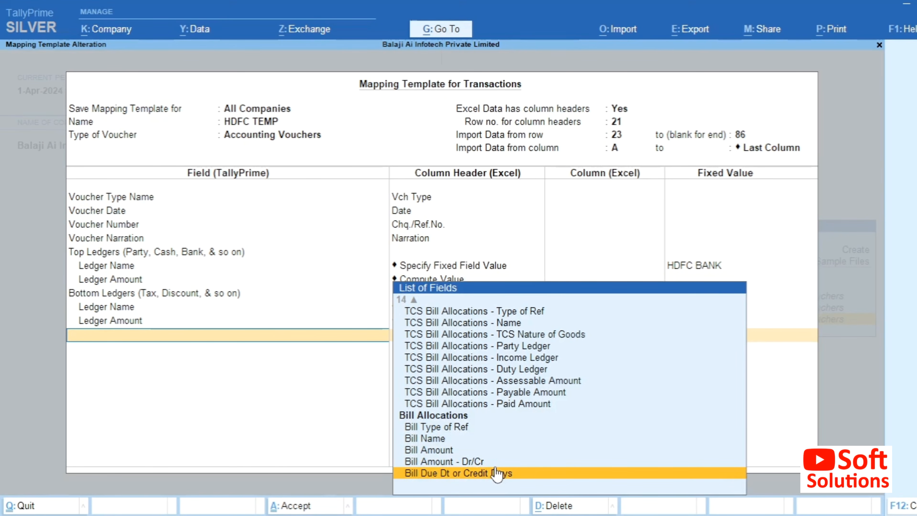
{"action": "key", "text": "Up"}
{"action": "key", "text": "Up"}
{"action": "key", "text": "Up"}
{"action": "key", "text": "Up"}
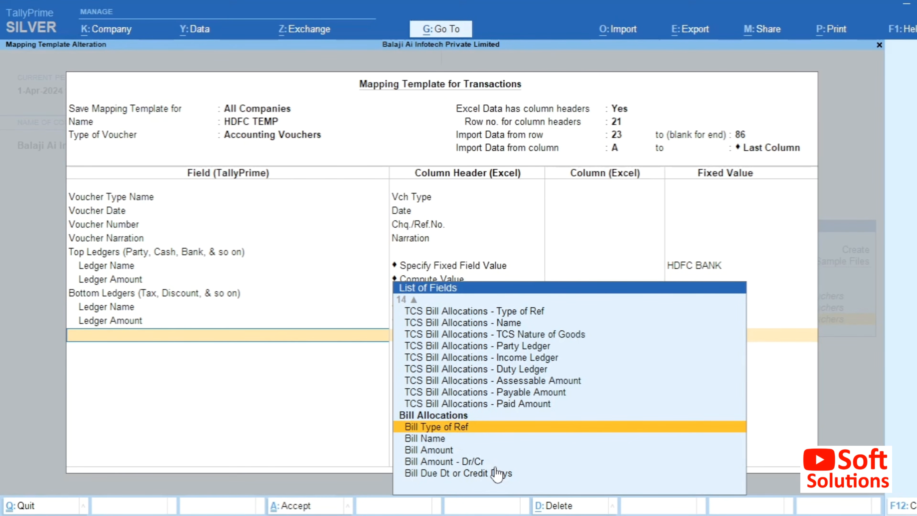